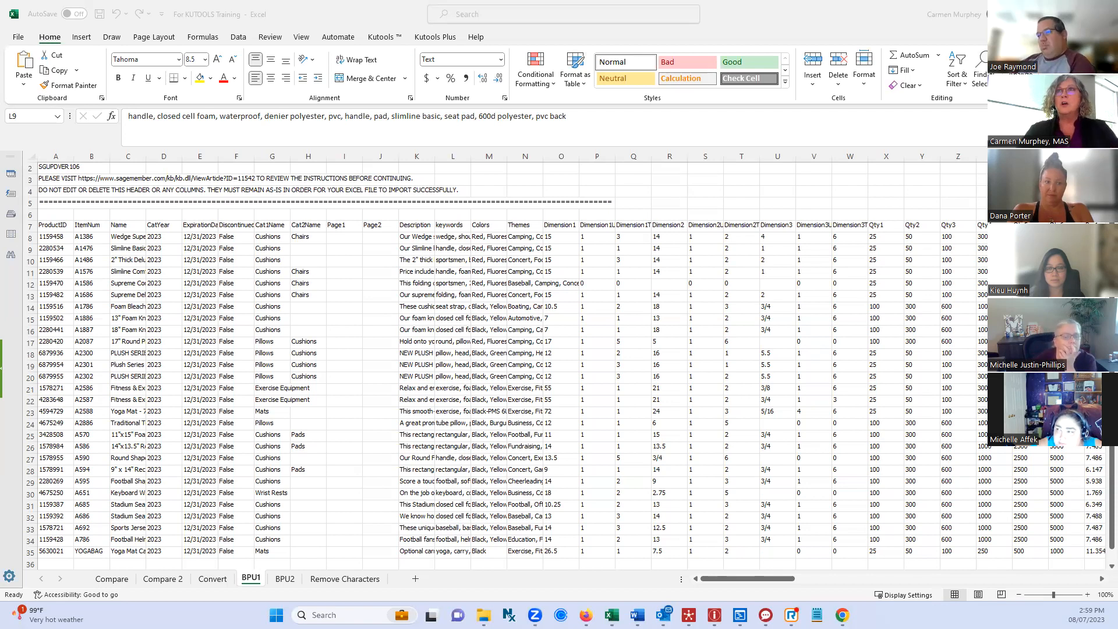
Turn on the Kutools Reading Layout and try its highlighting on cells K16:K17 and F19 of the BPU1 sheet
left_click(383, 45)
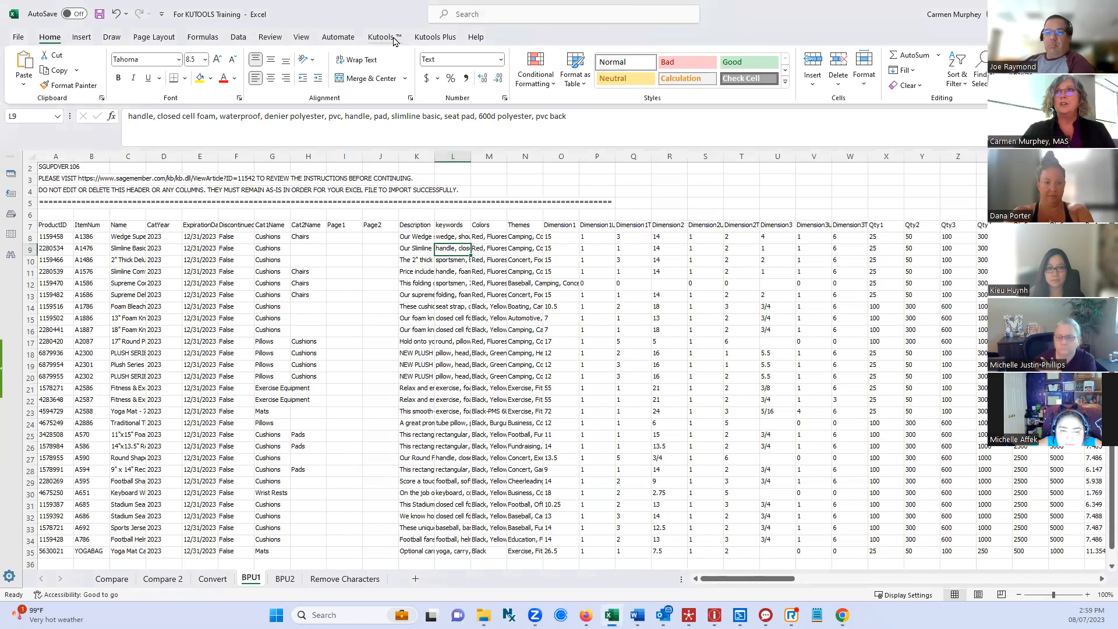
left_click(383, 40)
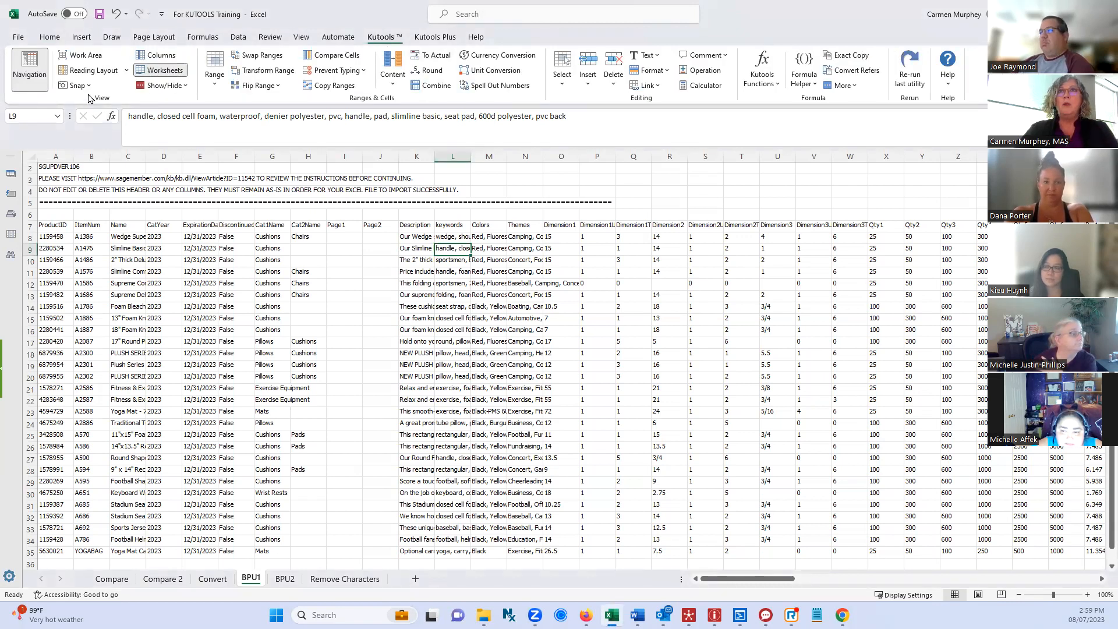
left_click(88, 73)
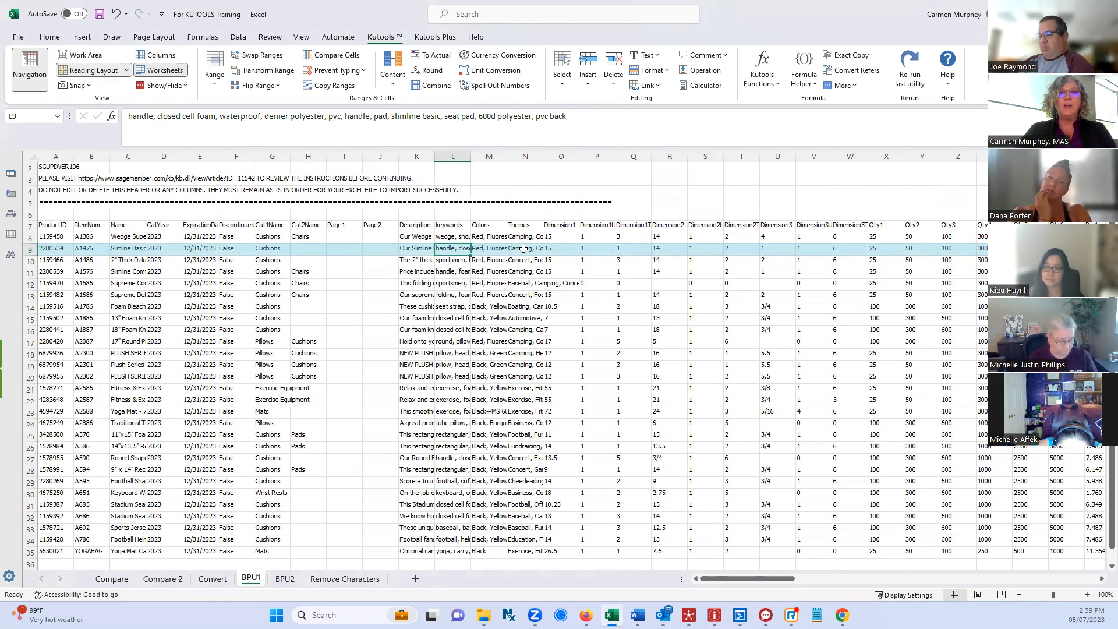
left_click_drag(417, 342, 416, 329)
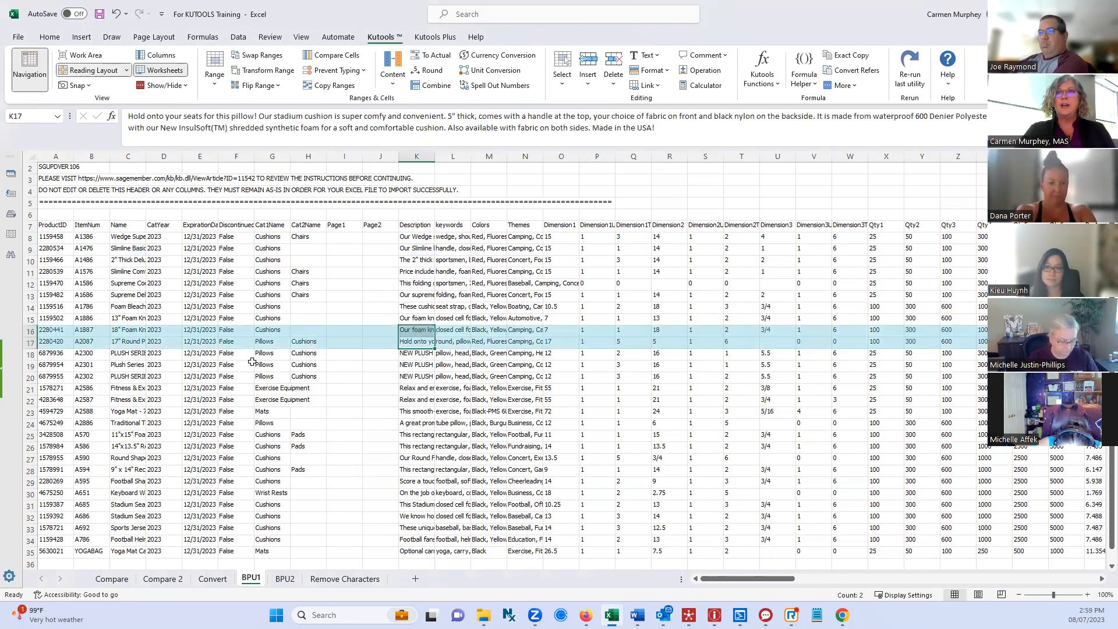
left_click(226, 362)
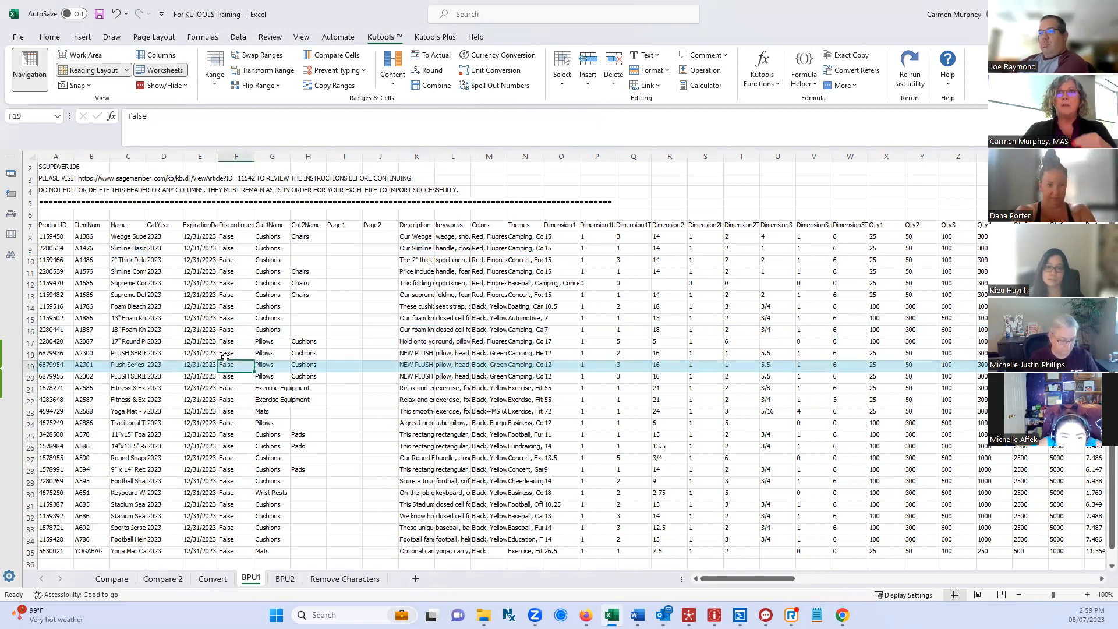
Set the Reading Layout shape to Criss-cross so both the active row and column are highlighted
left_click(126, 70)
left_click(129, 103)
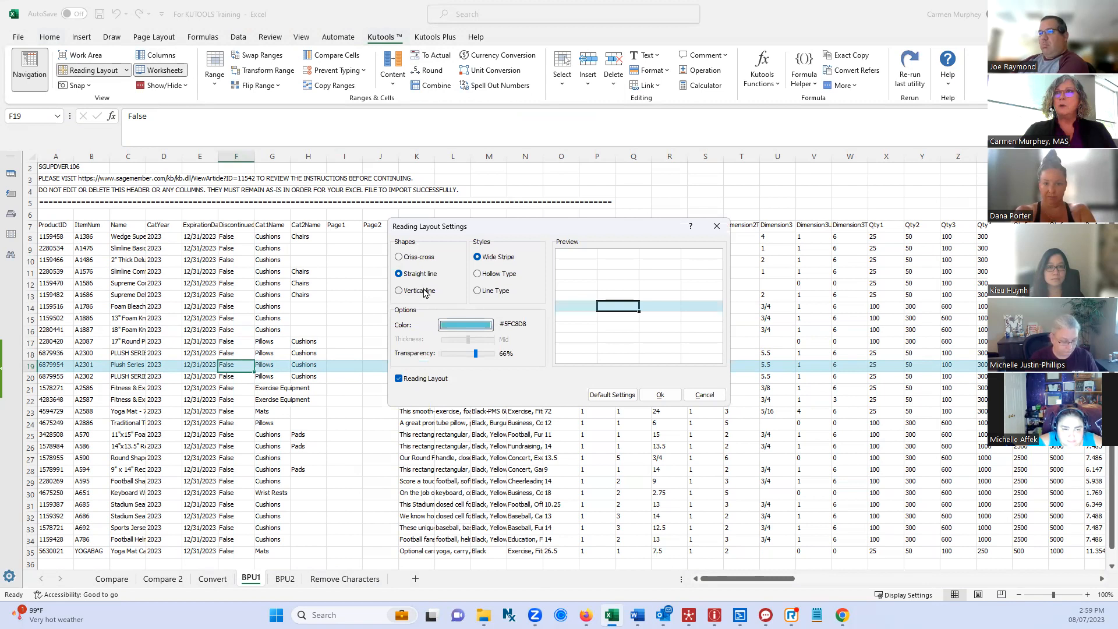
left_click(425, 292)
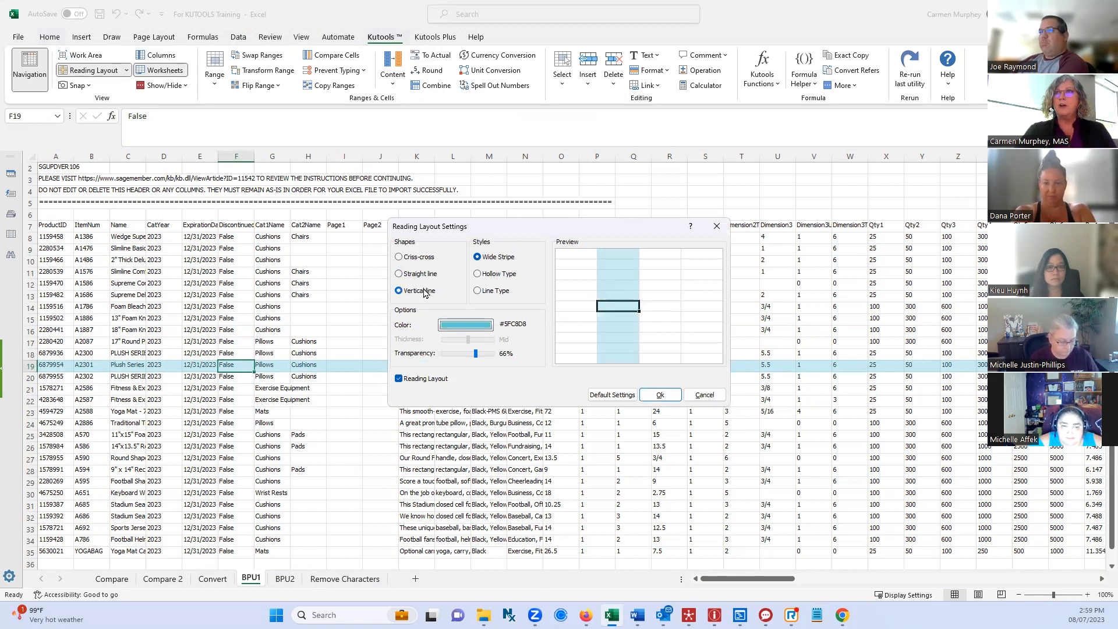
left_click(419, 258)
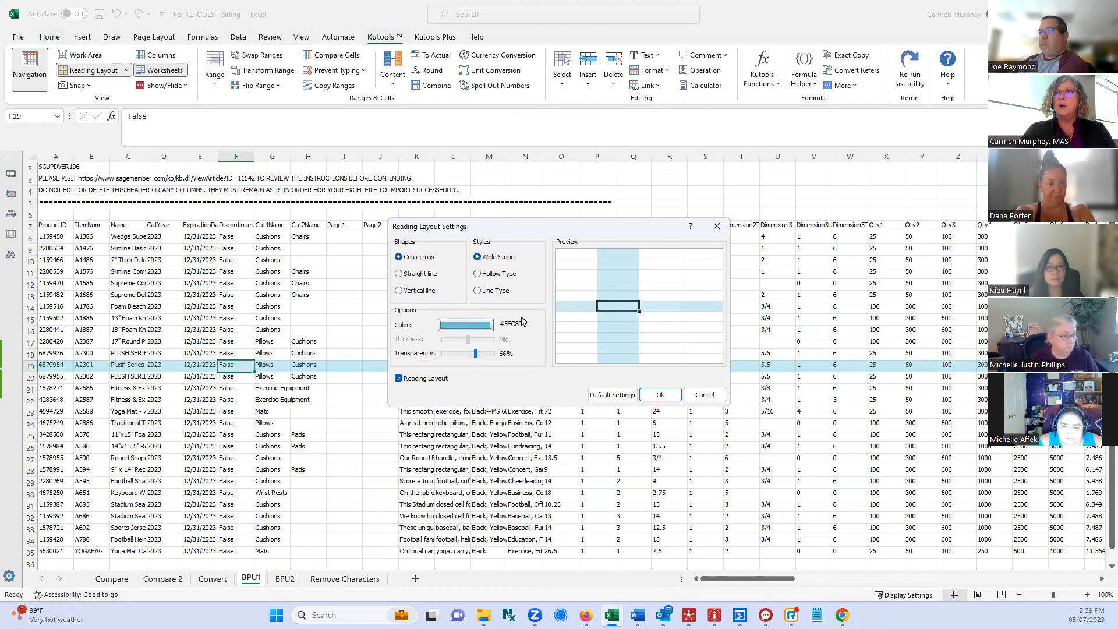
left_click(661, 395)
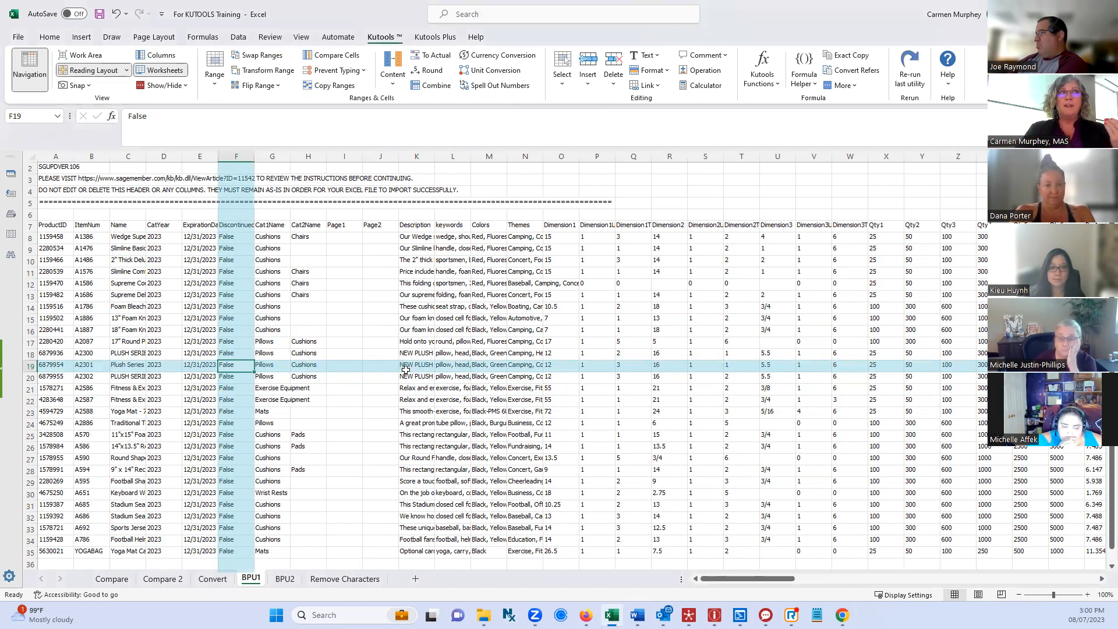
Look across the header row from the dimension columns to the price columns and select the Prc1 header
left_click(583, 226)
key("Right")
key("Right")
key("Right")
key("Right")
key("Right")
key("Right")
key("Right")
key("Right")
key("Right")
key("Right")
key("Right")
key("Right")
key("Right")
key("Right")
key("Right")
key("Right")
key("Right")
key("Right")
key("Right")
key("Right")
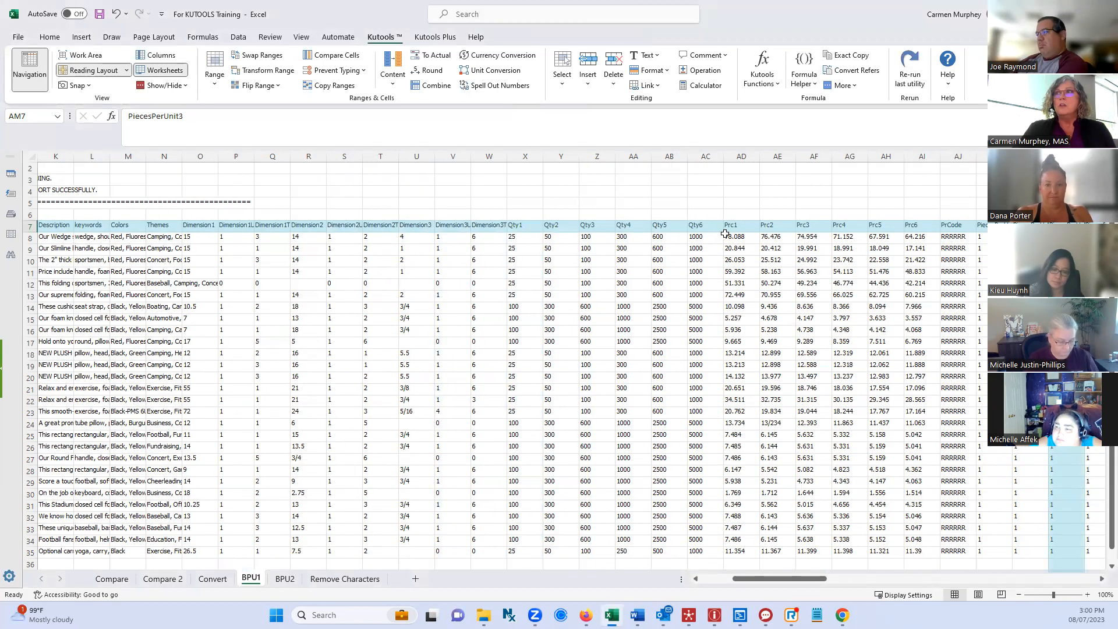
left_click(741, 226)
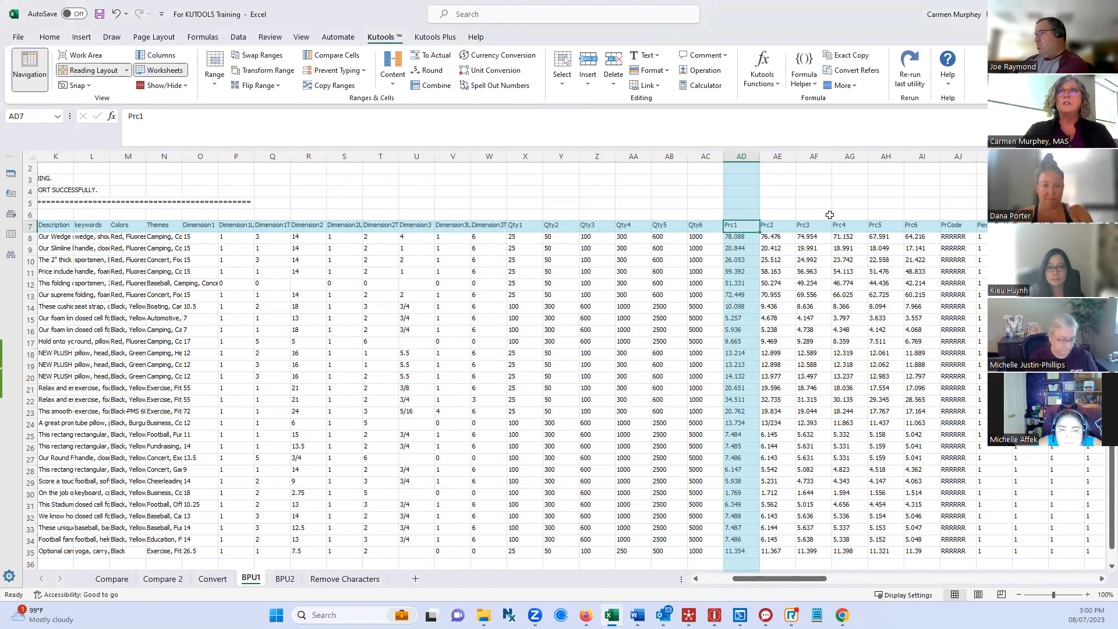
left_click(240, 40)
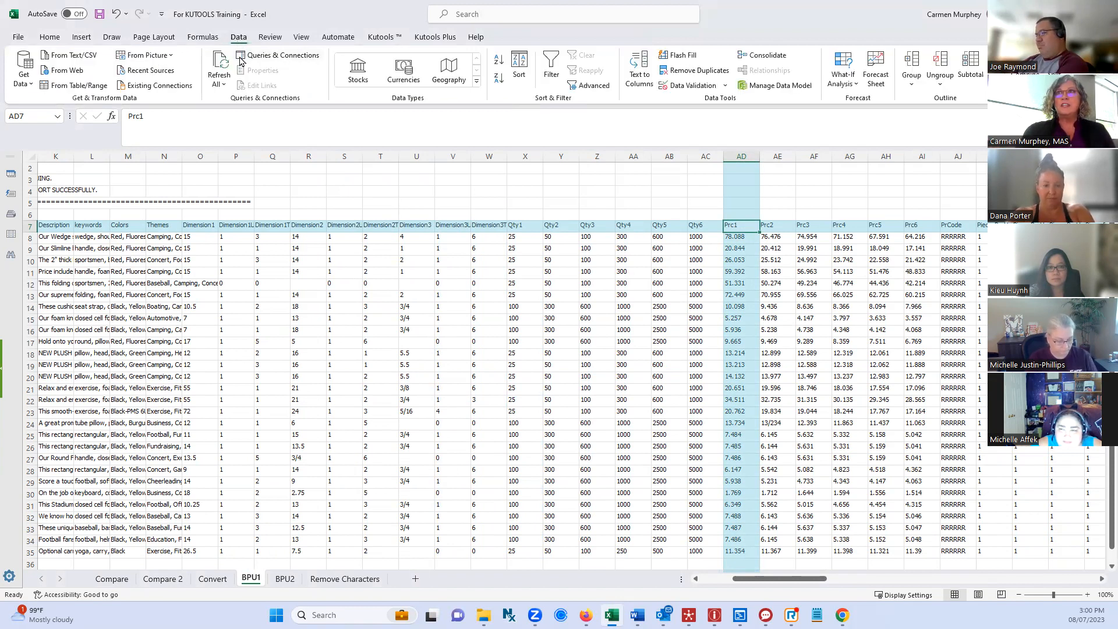
left_click(50, 37)
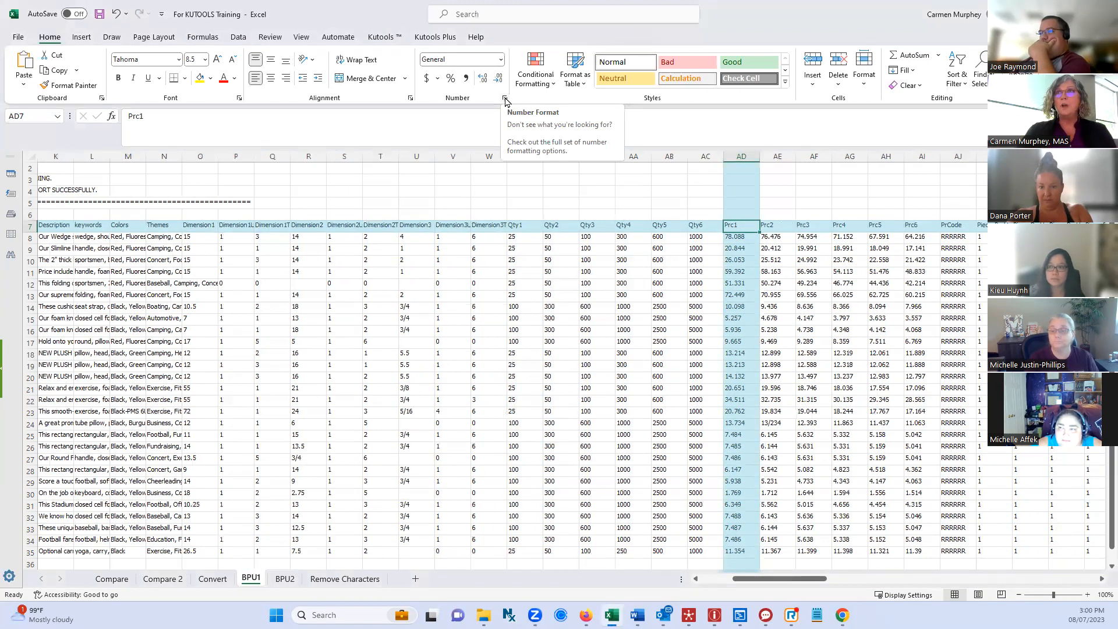
left_click(383, 38)
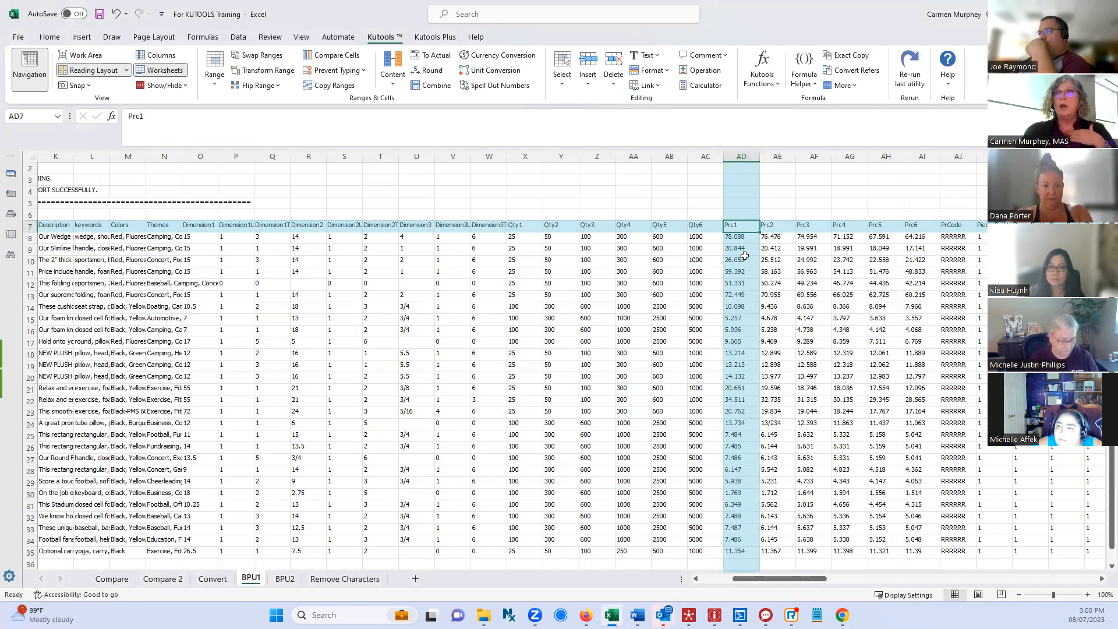
left_click(436, 75)
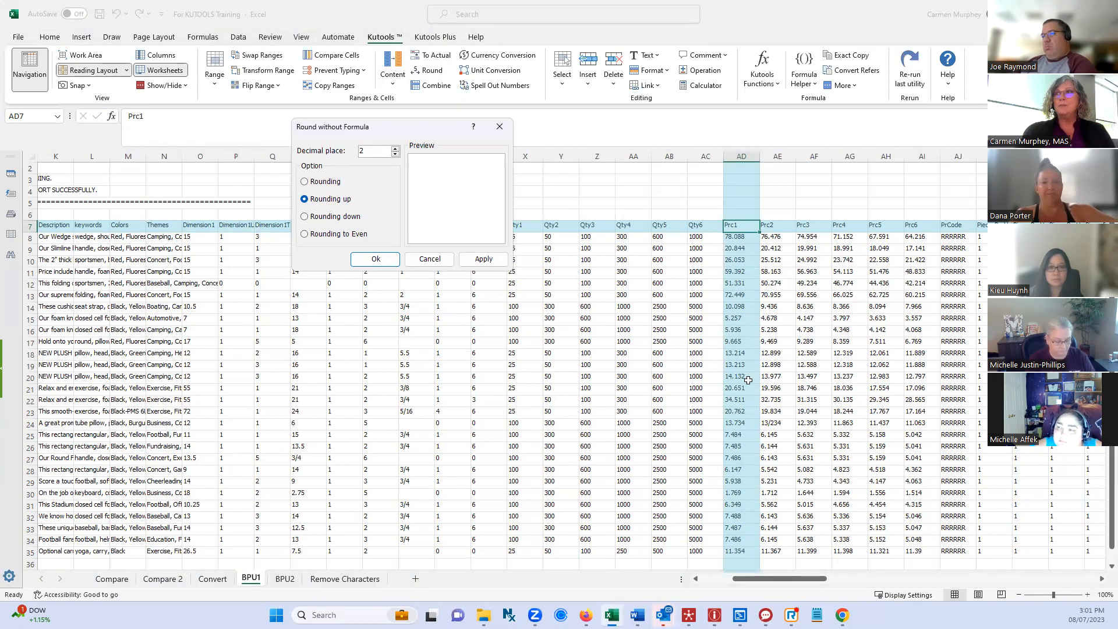
left_click(498, 263)
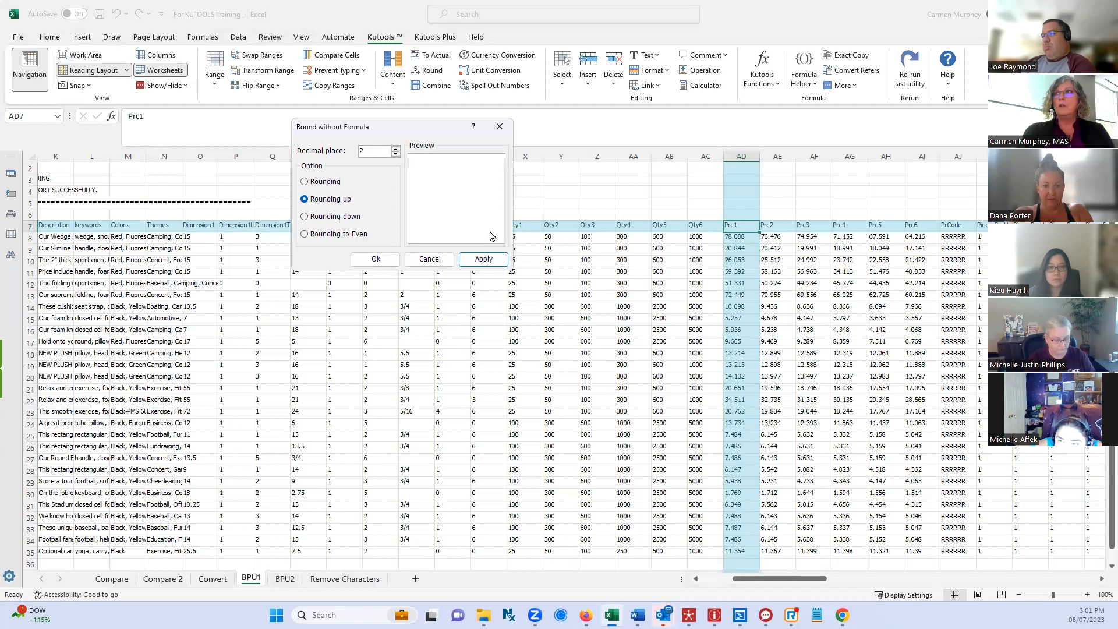
left_click(373, 259)
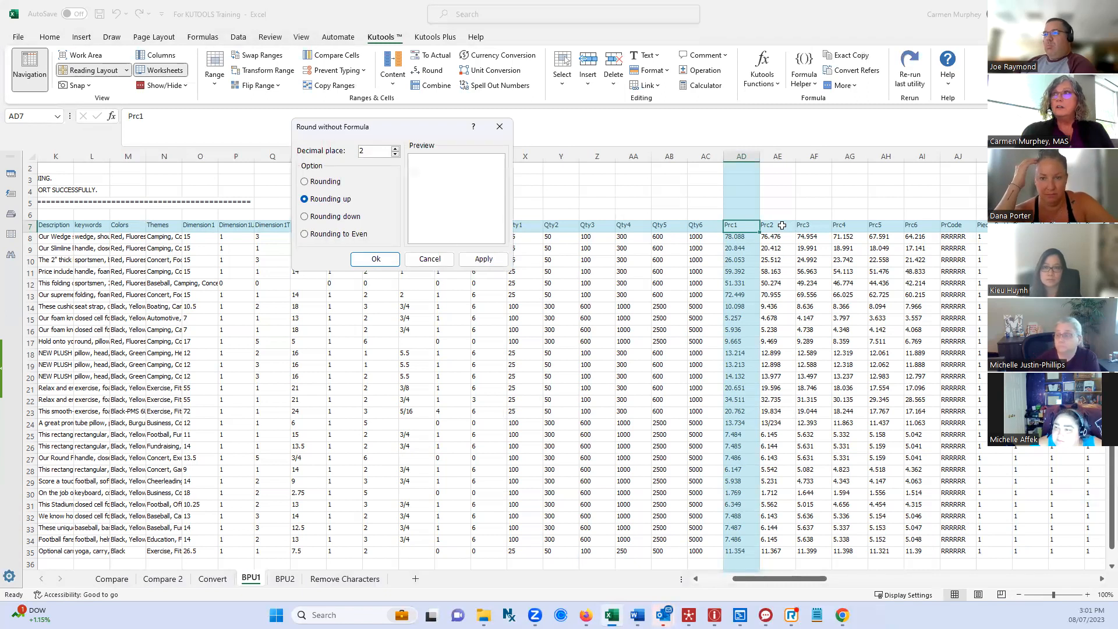
left_click(432, 259)
Round the prices in AD8:AI22 (Prc1 to Prc6) up to 2 decimal places without a formula
left_click_drag(736, 236, 917, 364)
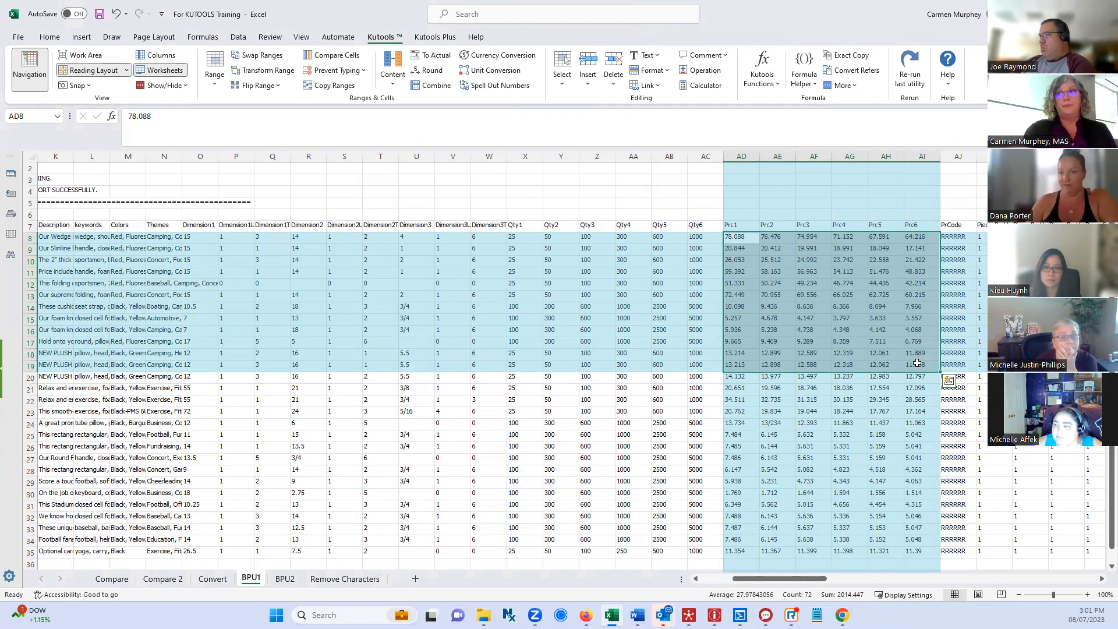
left_click(848, 318)
left_click(727, 241)
left_click_drag(727, 241, 919, 396)
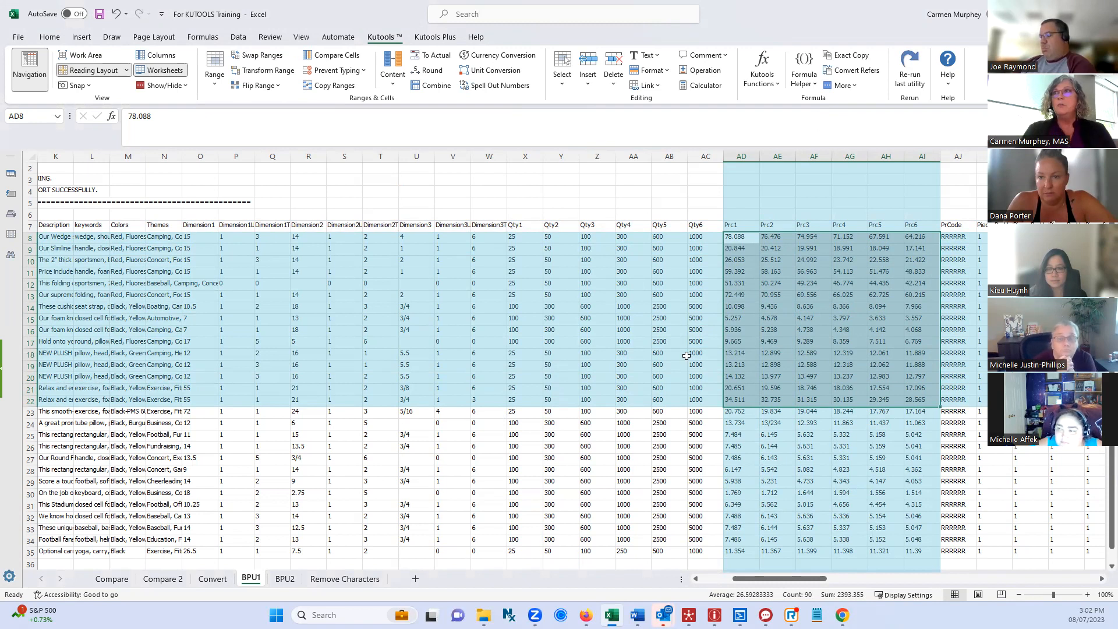
left_click(431, 71)
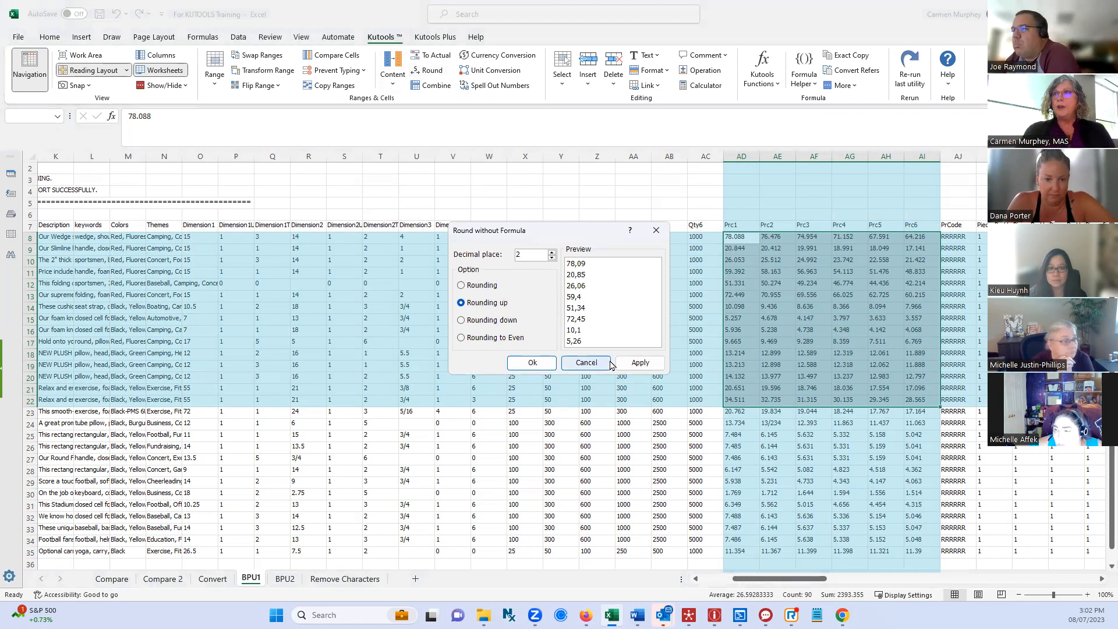
left_click(646, 367)
left_click(530, 363)
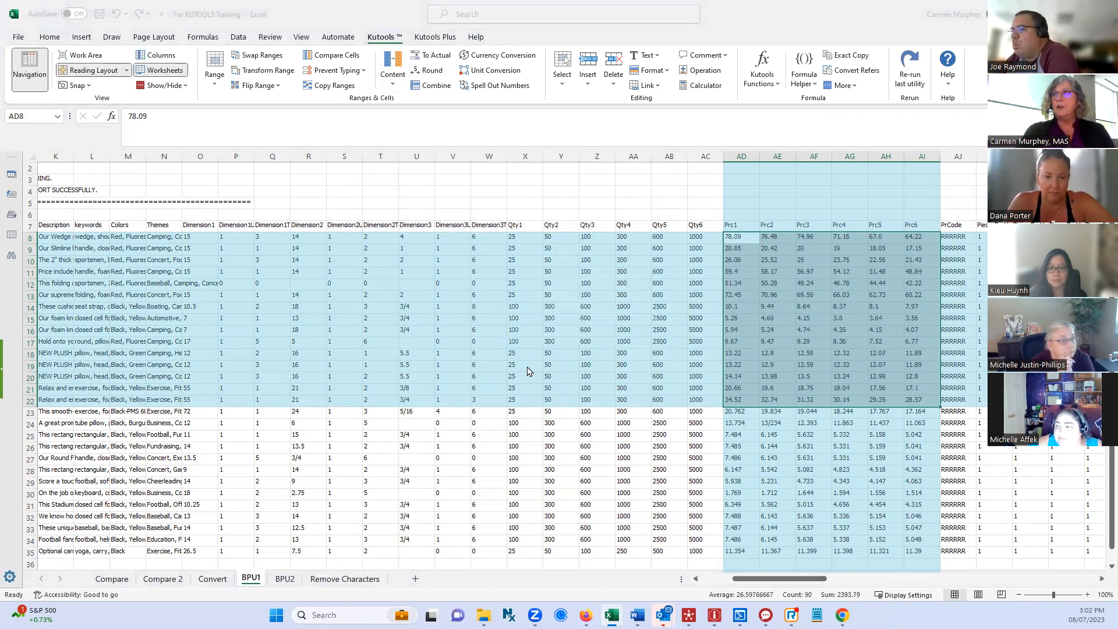
left_click(745, 236)
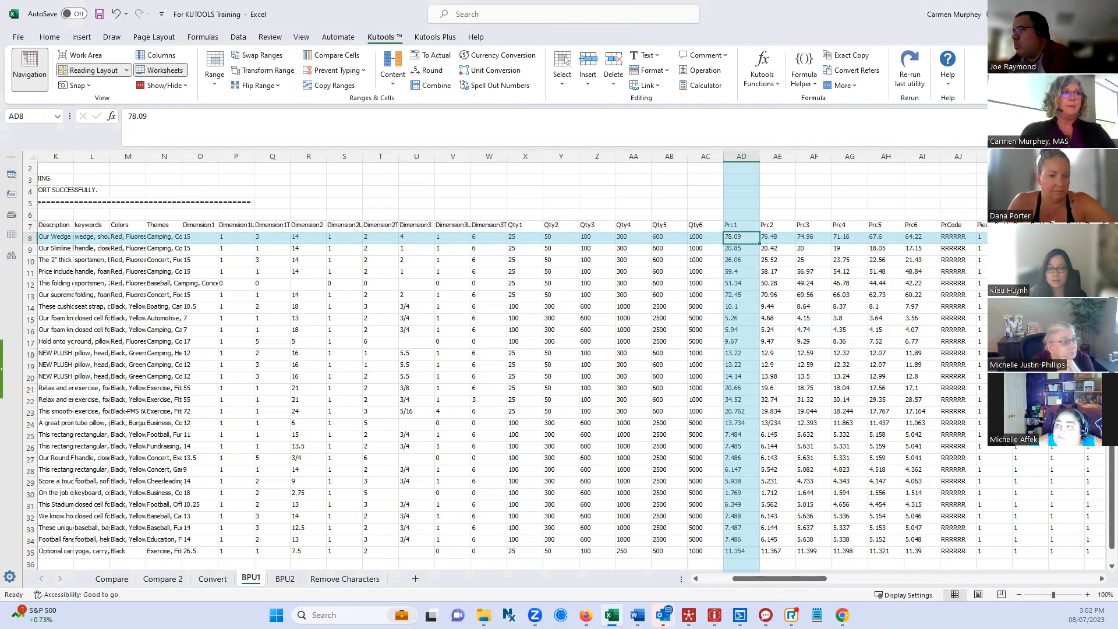
Go back along row 8 from the dimension columns to the ProductID column at the start of the sheet
left_click(439, 236)
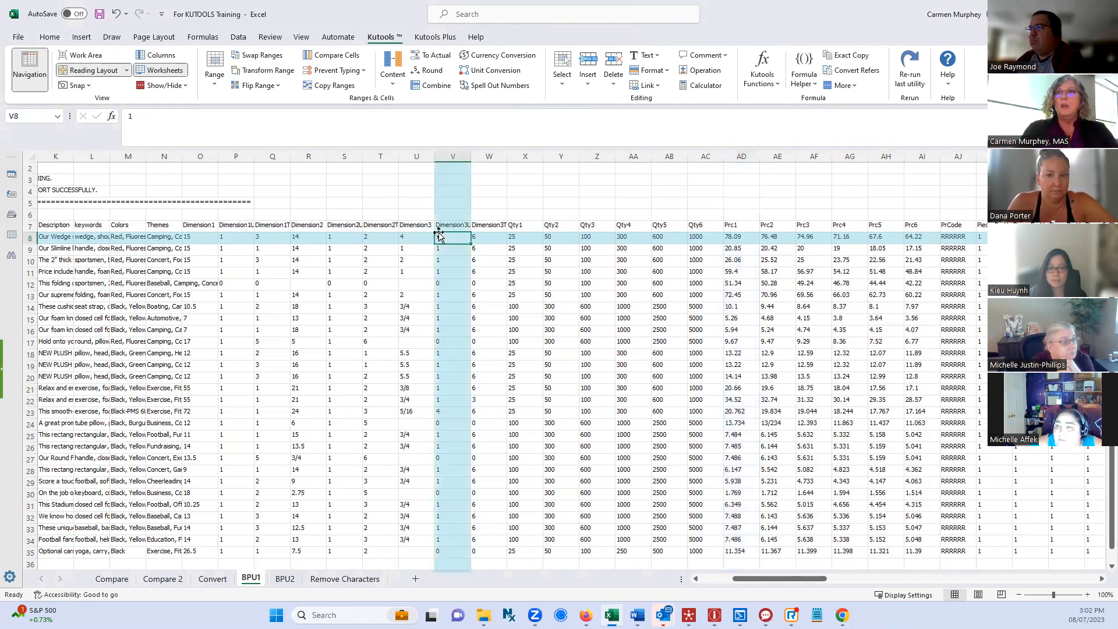
key("Left")
key("Left")
key("Left")
key("Left")
key("Left")
key("Left")
key("Left")
key("Left")
key("Left")
key("Left")
key("Left")
key("Left")
key("Left")
key("Left")
key("Left")
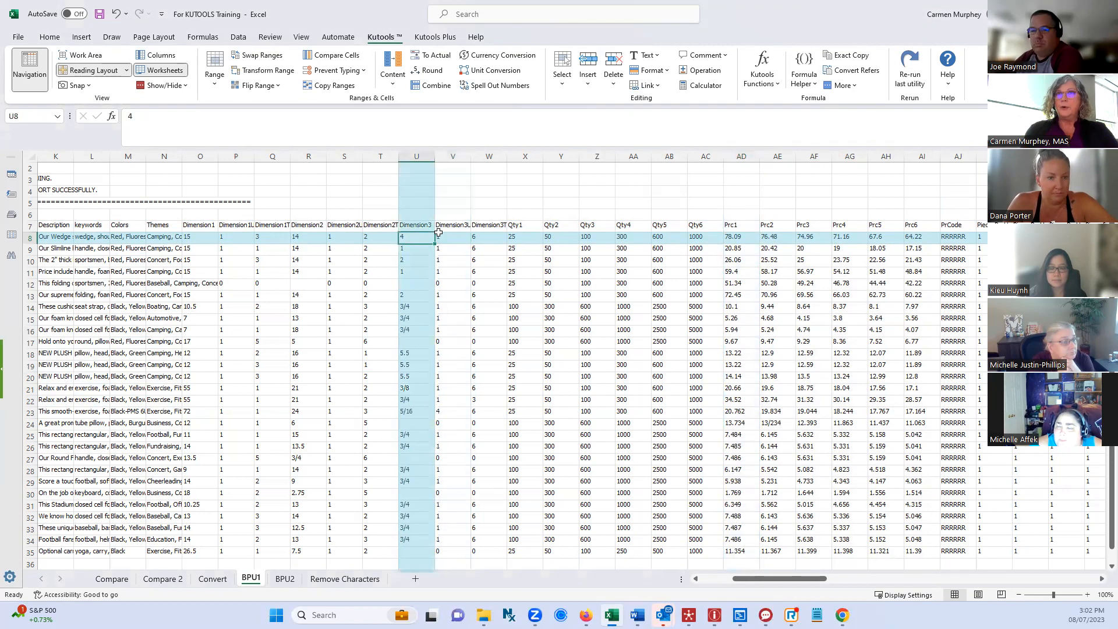
key("Left")
key("Left")
key("Left")
key("Left")
key("Left")
key("Left")
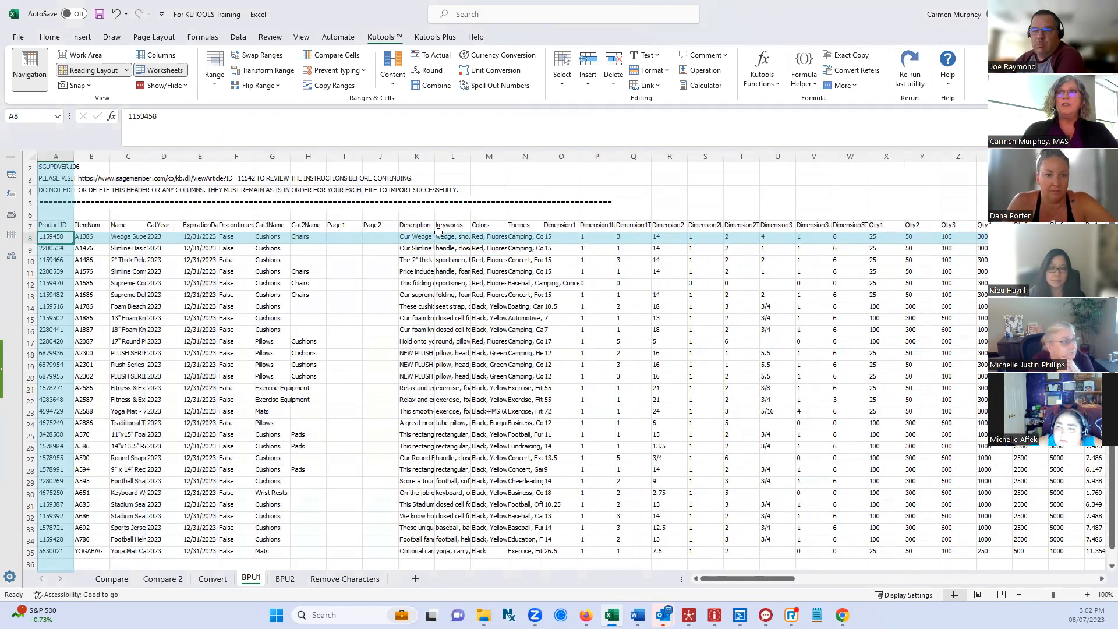
Change the whole keywords column L to Proper Case and check the text in L13 and L8
left_click(448, 262)
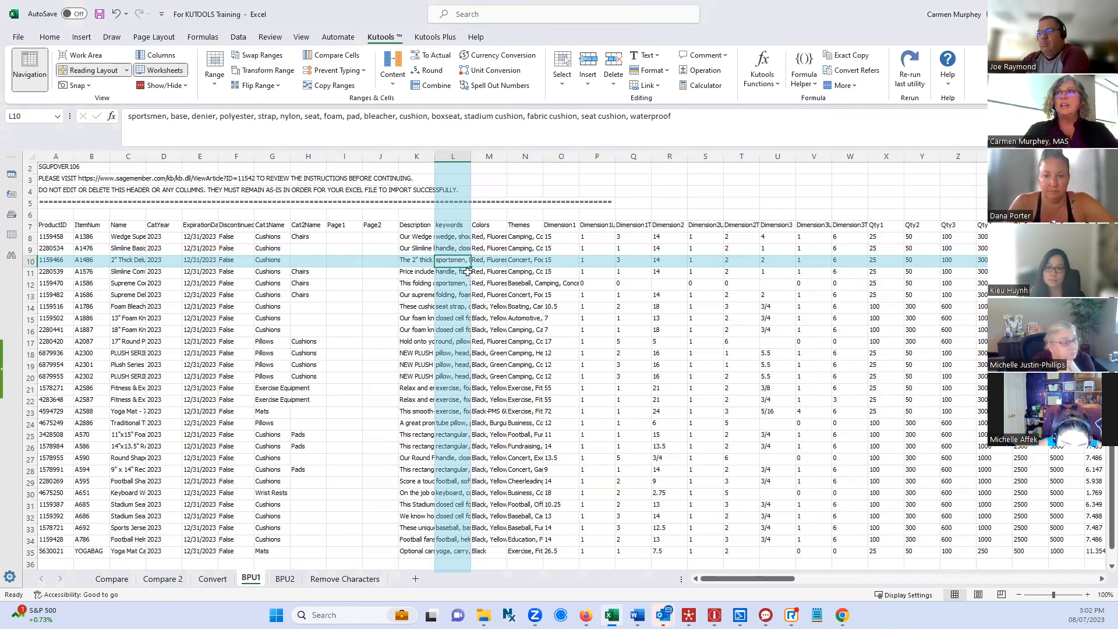
left_click(450, 156)
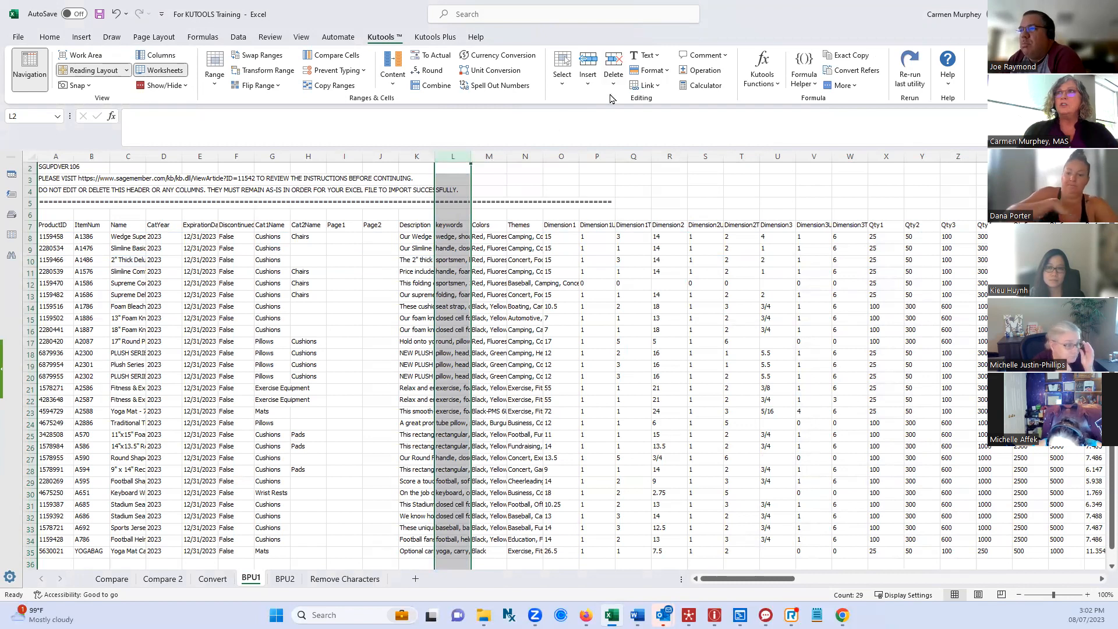
left_click(659, 56)
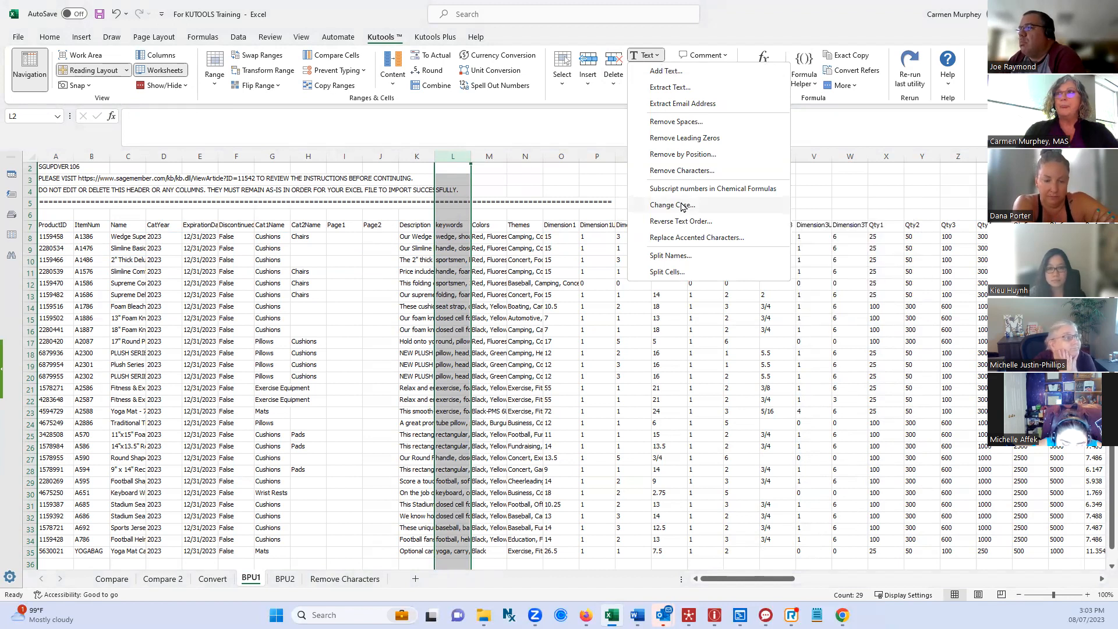
left_click(681, 205)
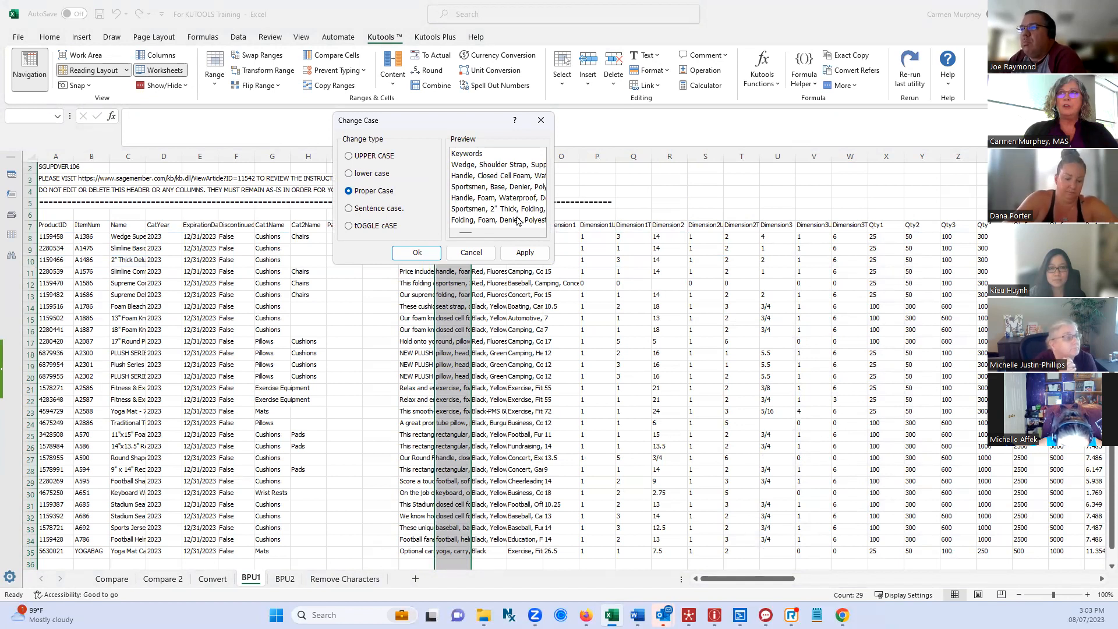
left_click(525, 252)
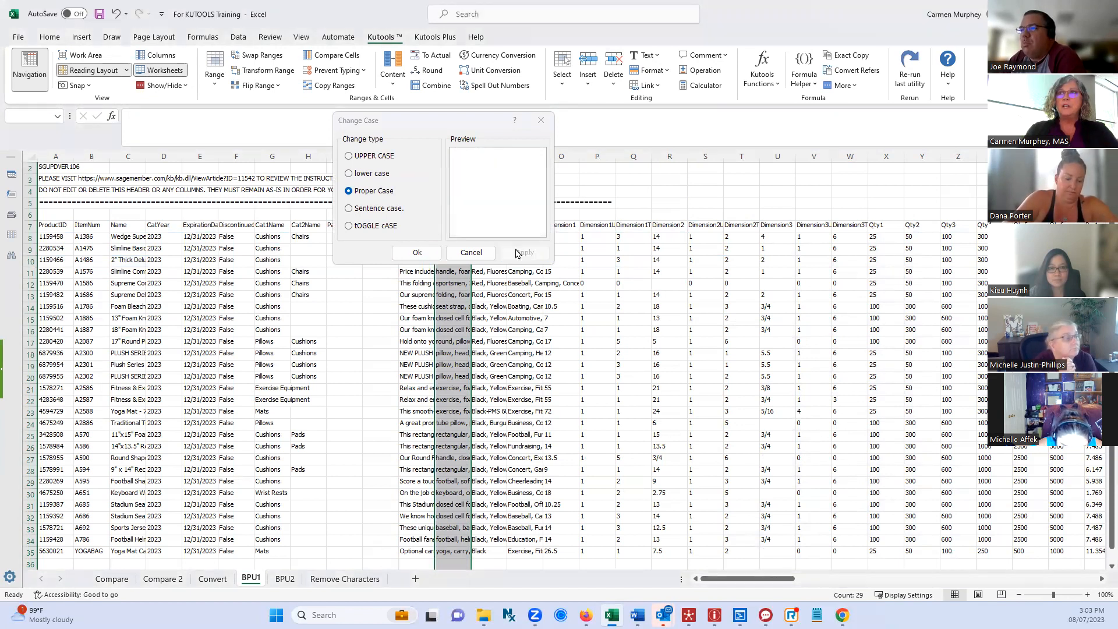
left_click(417, 252)
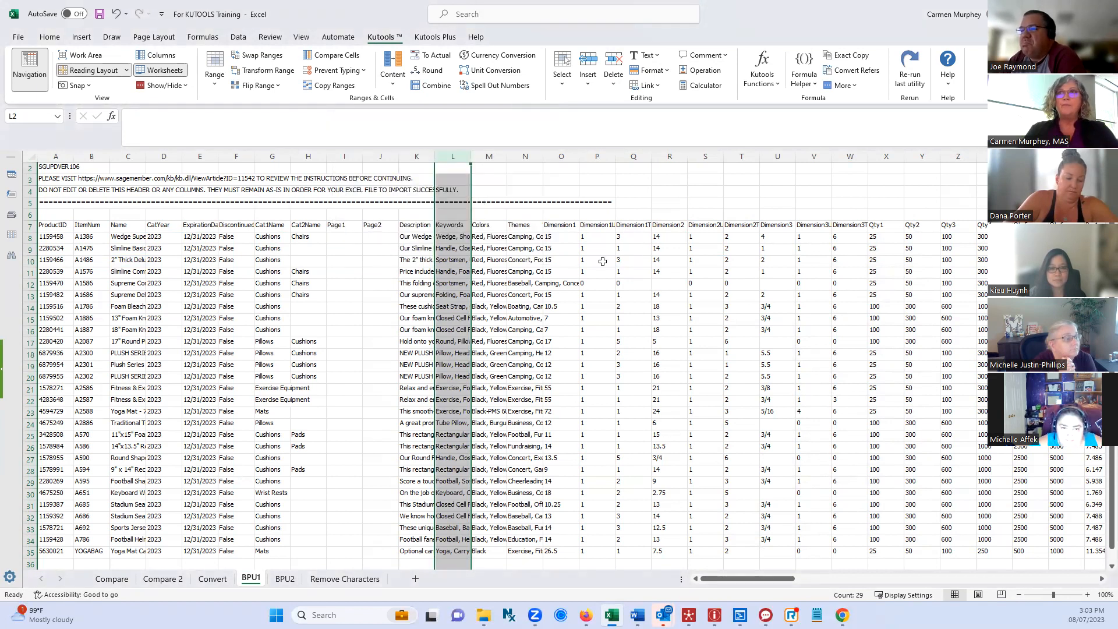
left_click(446, 294)
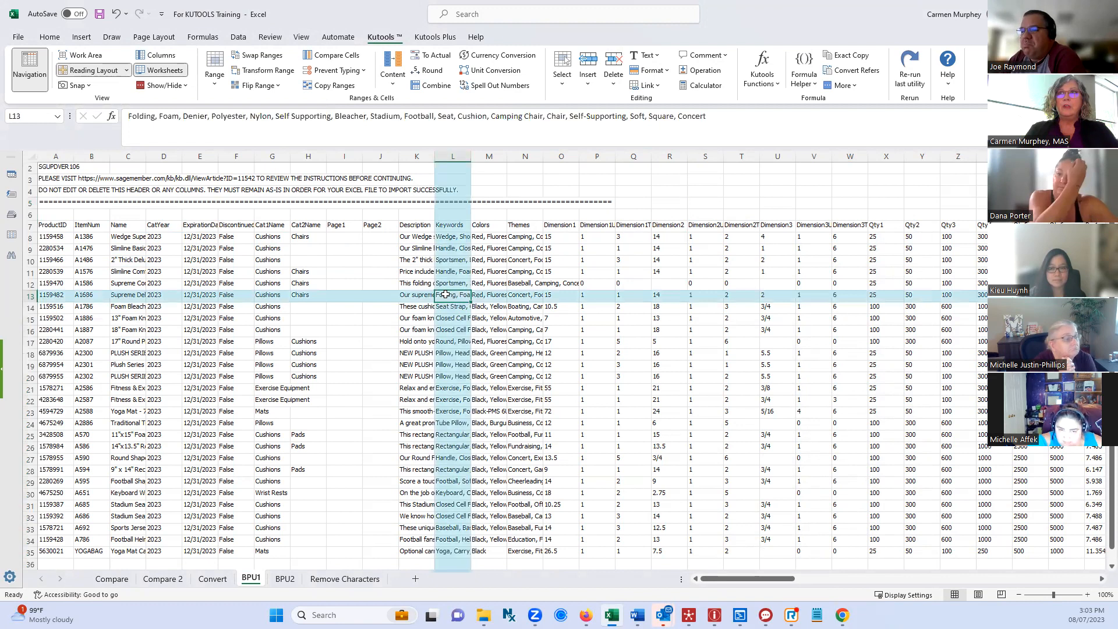
left_click(459, 238)
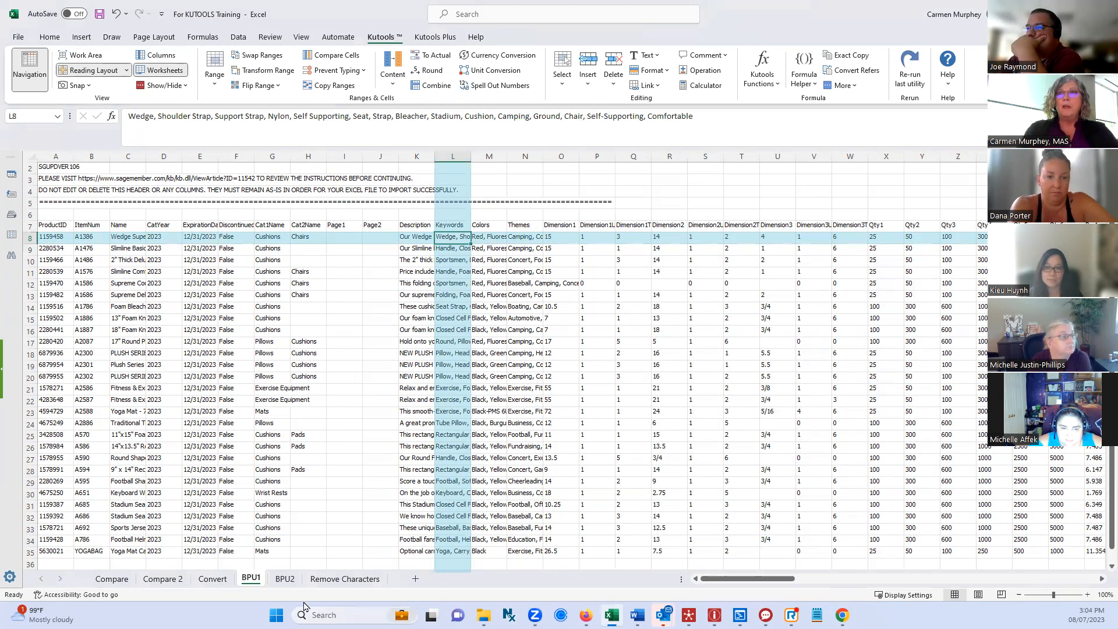
Open the BPU2 sheet and examine the first product's keywords and colors entries in row 8
left_click(285, 578)
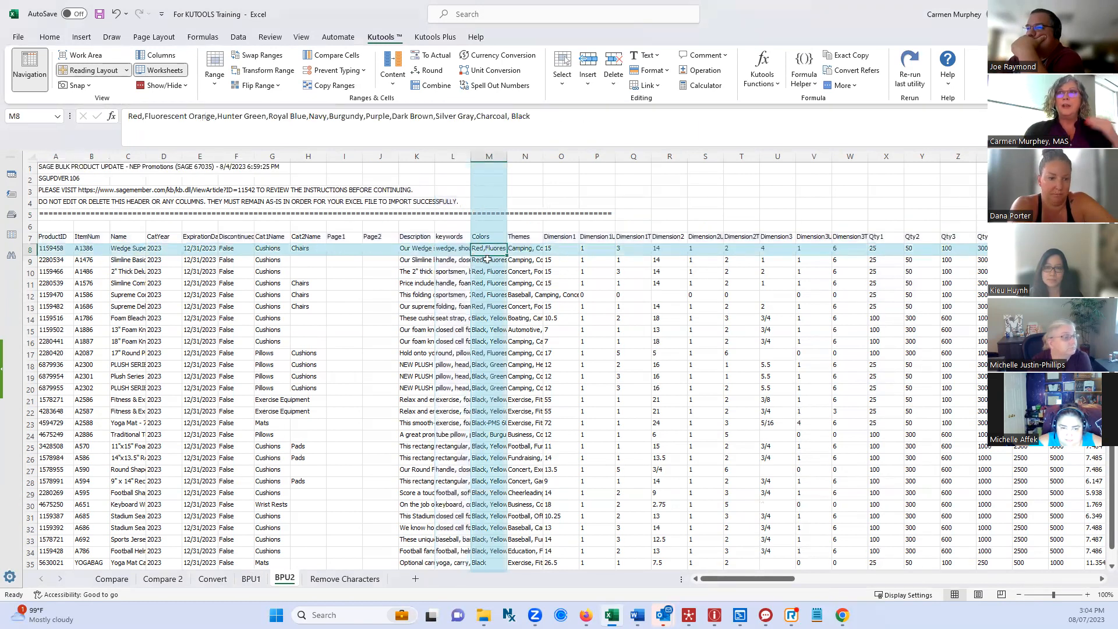
left_click(452, 247)
left_click(488, 252)
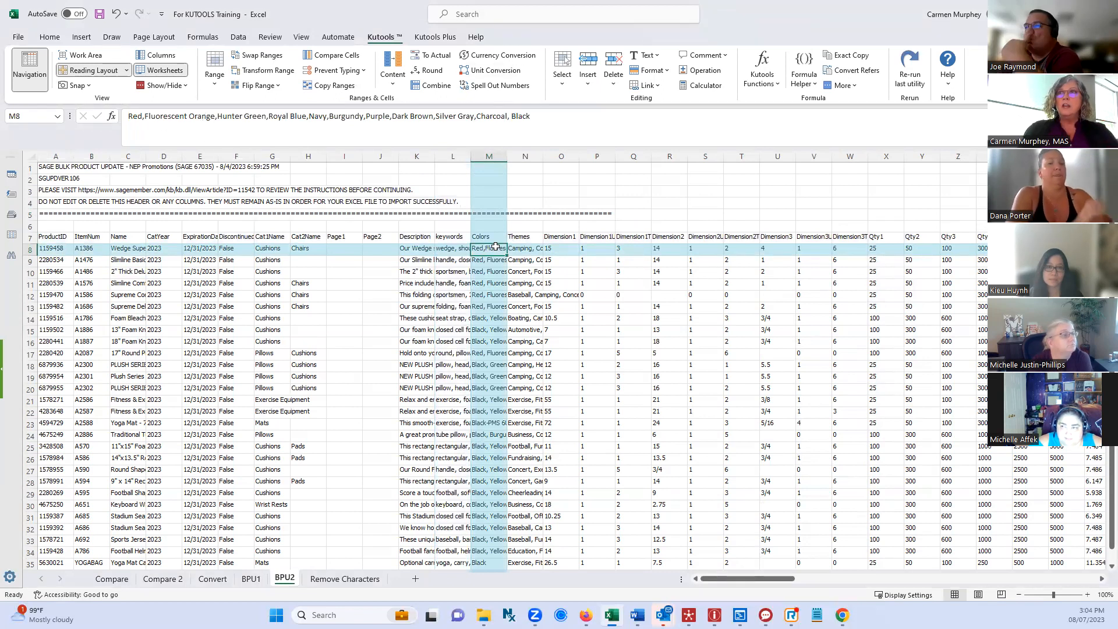
Try adding a space before each uppercase first letter in the M8 colors entry with Kutools Add Text
left_click(659, 57)
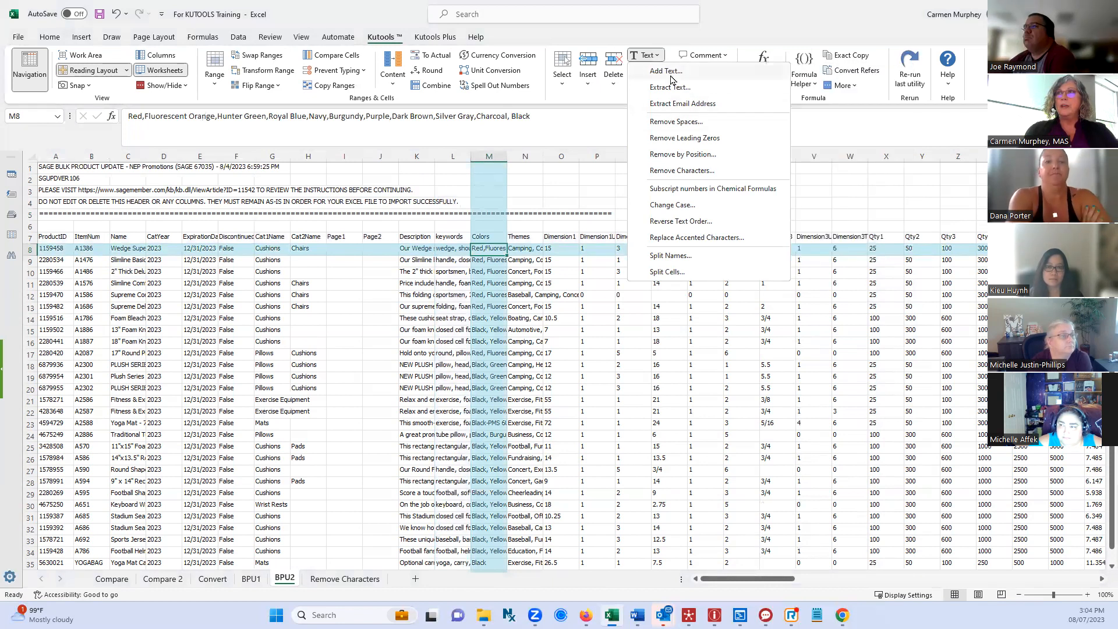
left_click(674, 70)
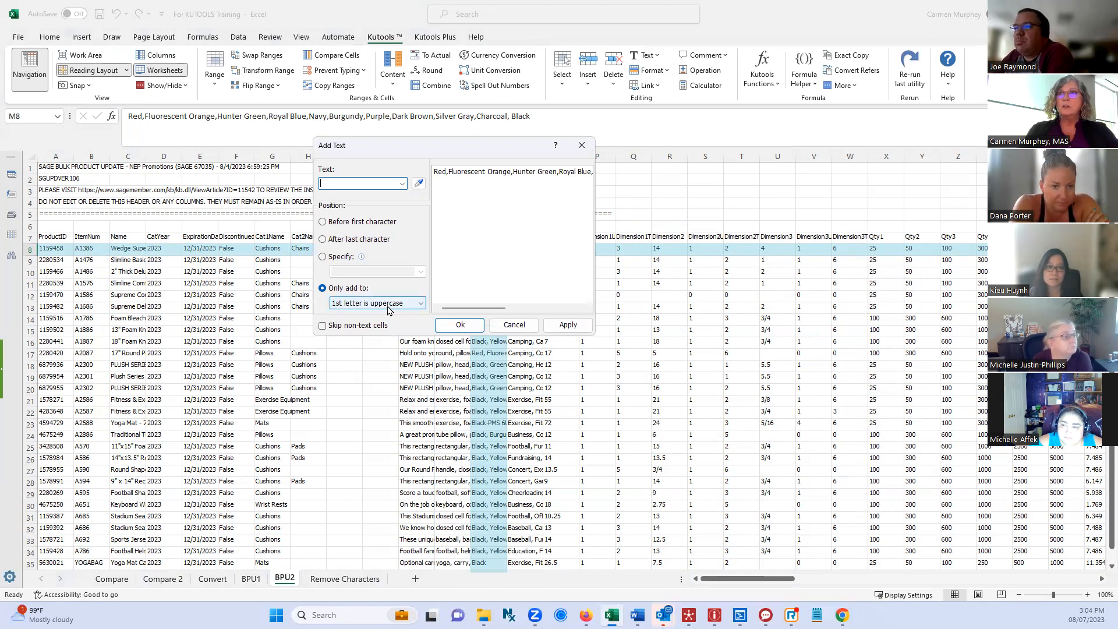
left_click(566, 325)
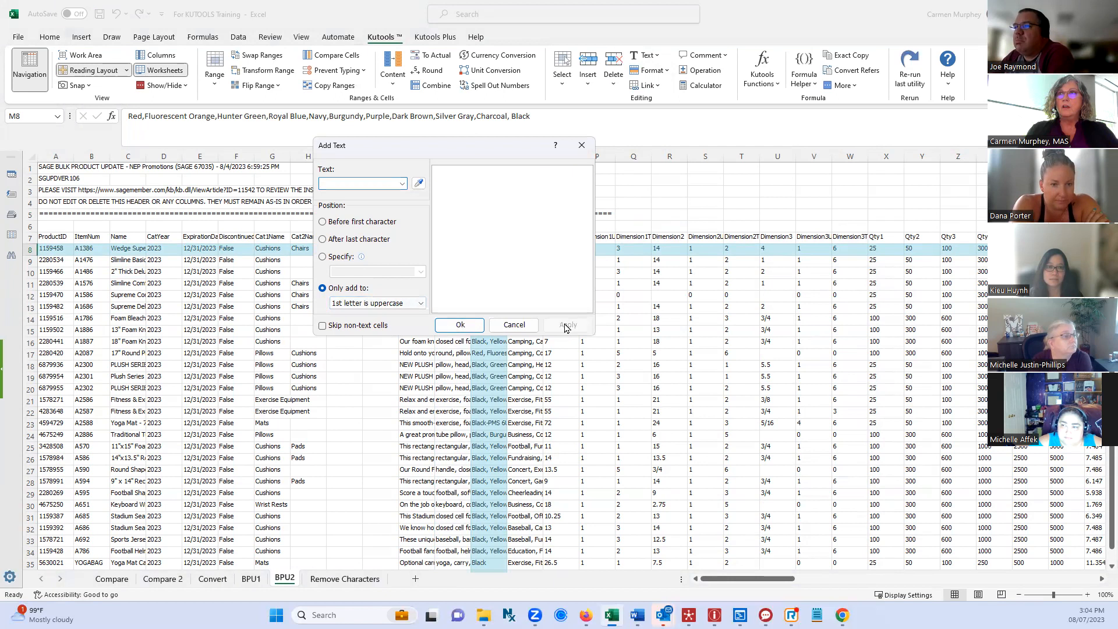
left_click(467, 326)
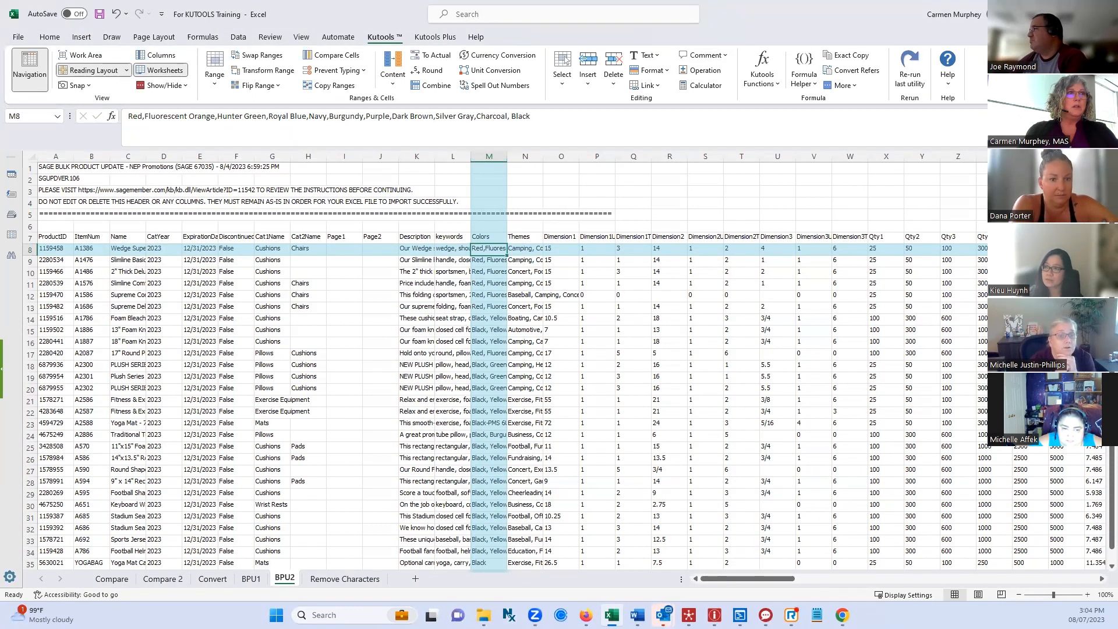
left_click(646, 55)
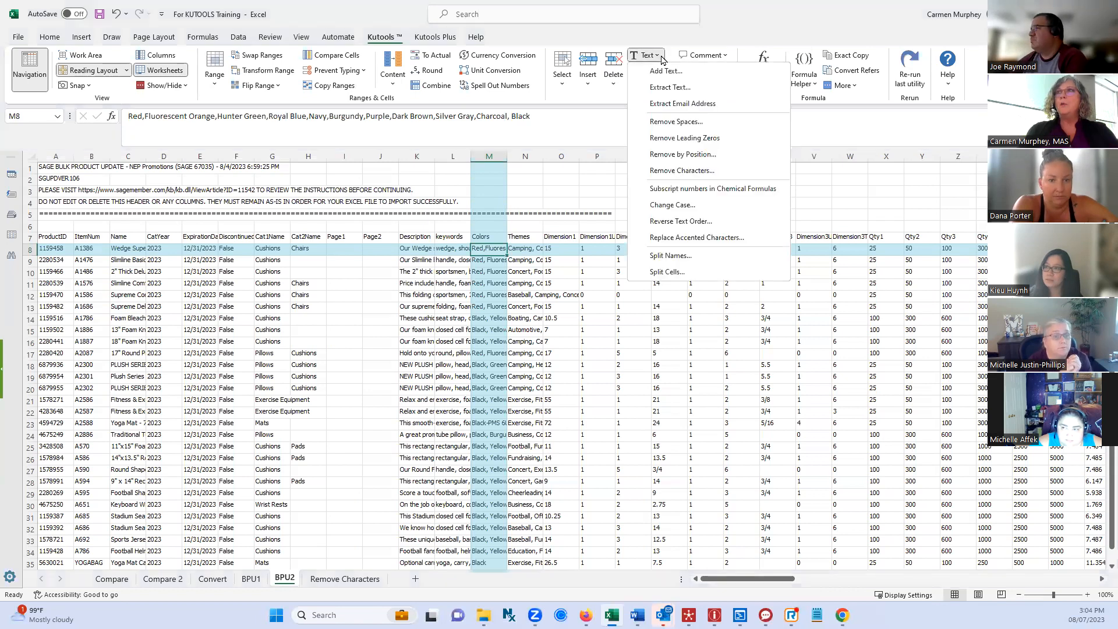
left_click(665, 71)
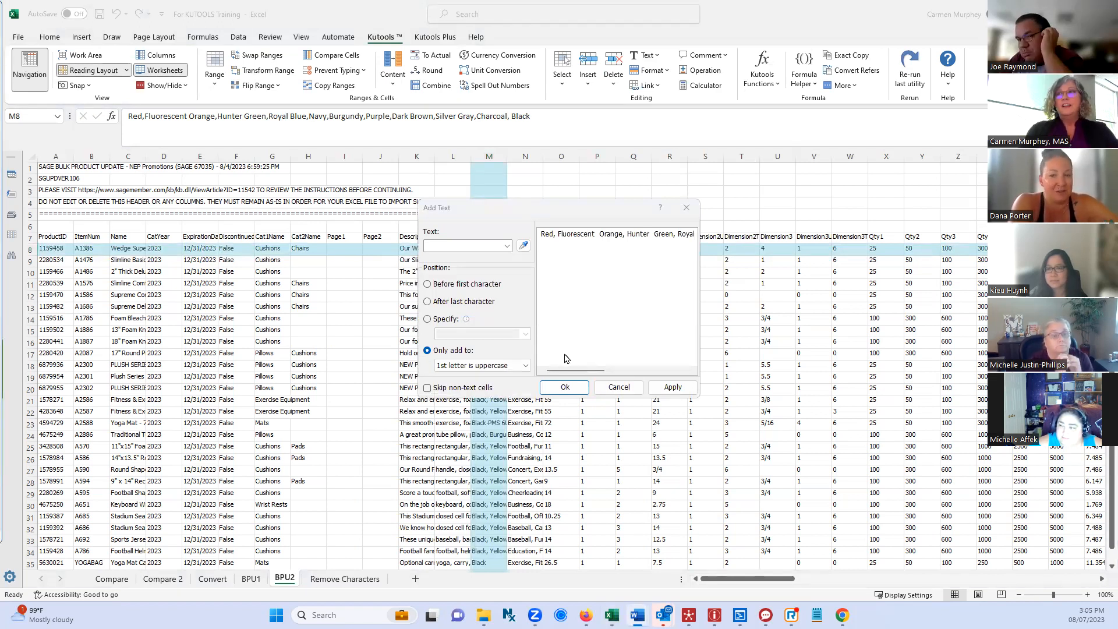
left_click(687, 210)
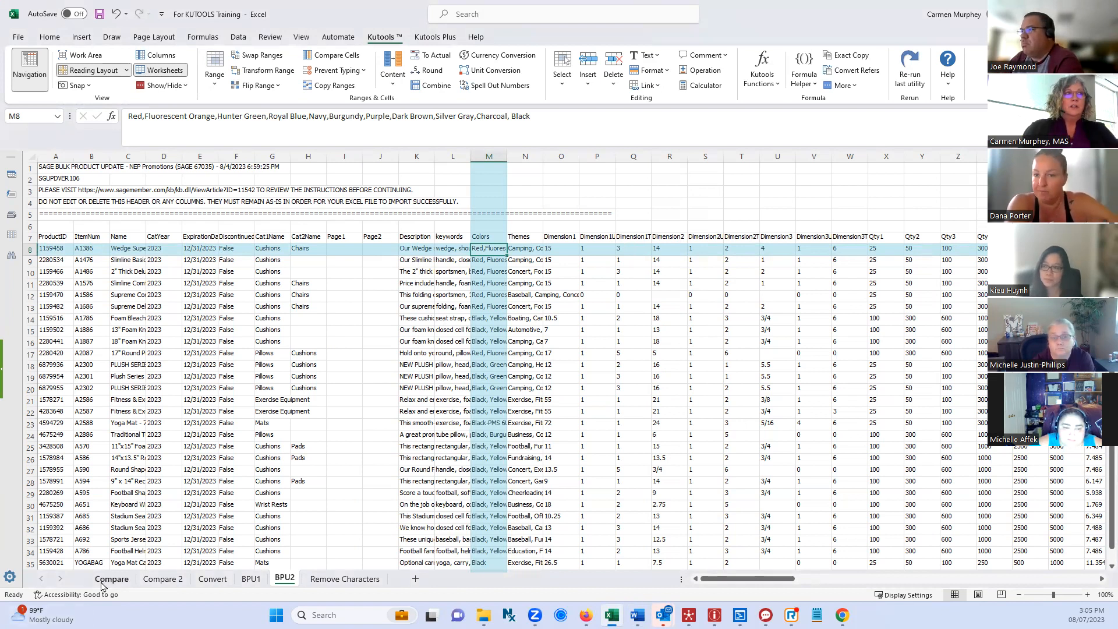
On the Compare 2 sheet, set up Kutools Compare Cells to find values in column A according to column C
key("alt+Tab")
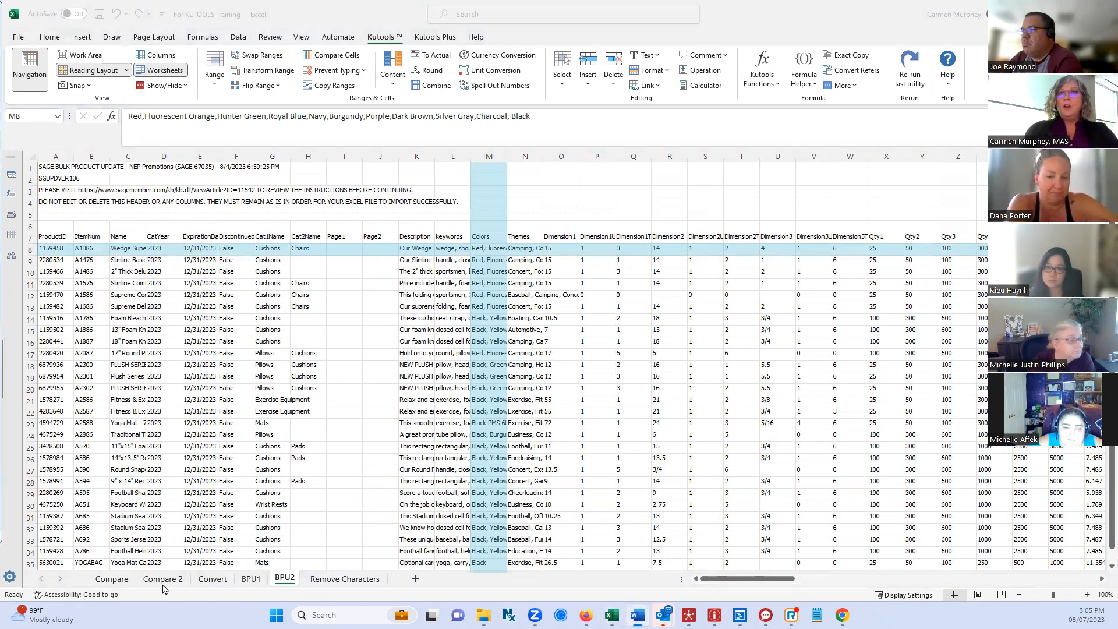
left_click(371, 489)
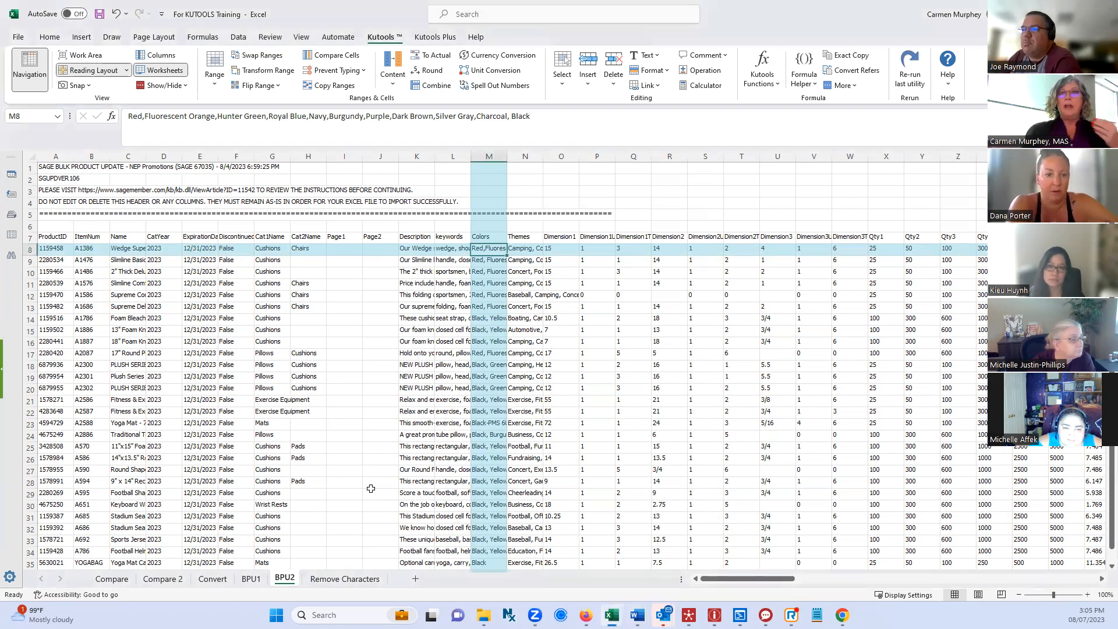
left_click(164, 578)
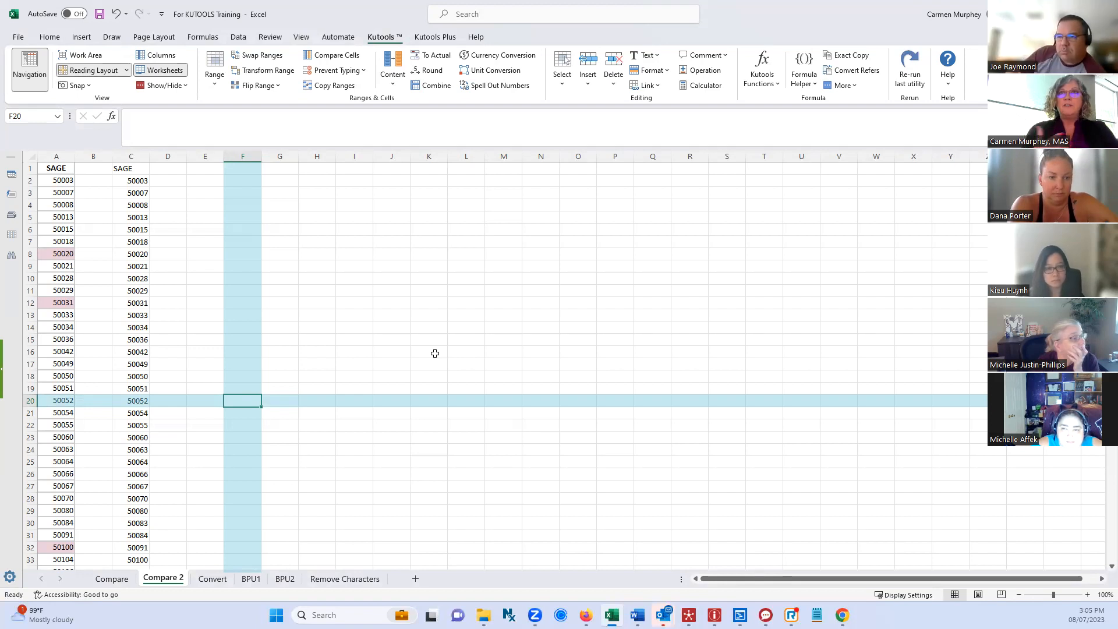
left_click(429, 303)
left_click(177, 182)
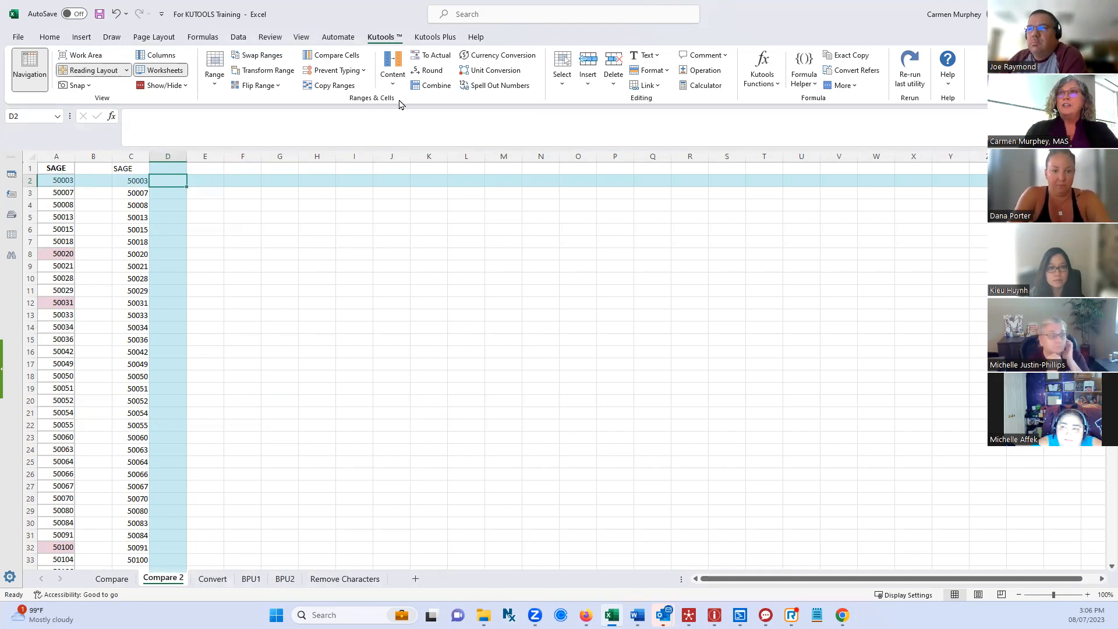
left_click(335, 57)
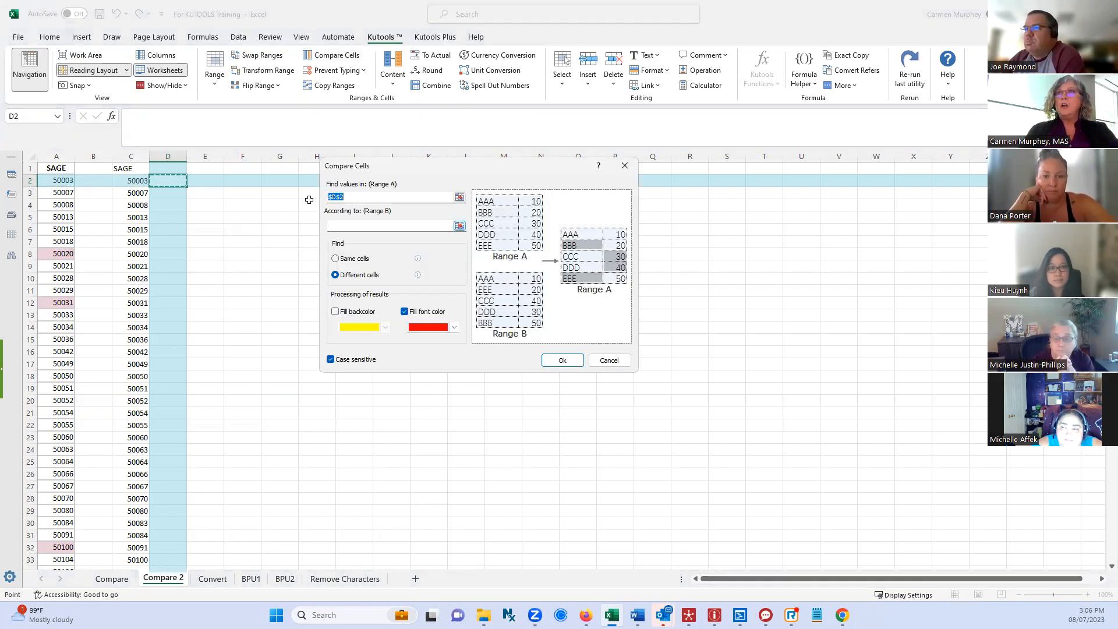
left_click(54, 156)
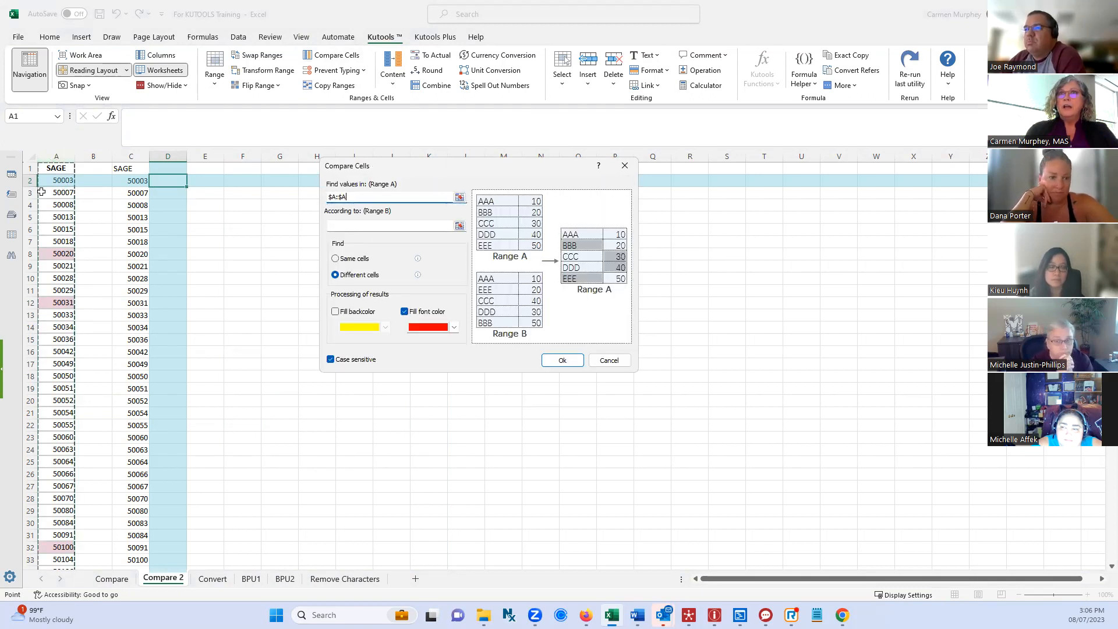
left_click(460, 226)
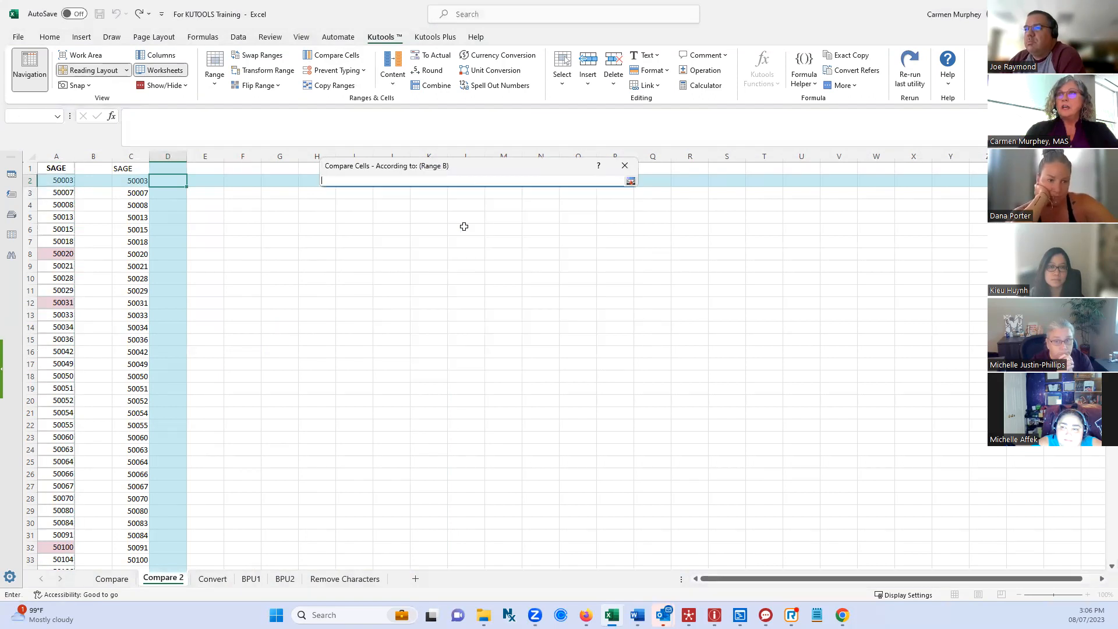
left_click(136, 155)
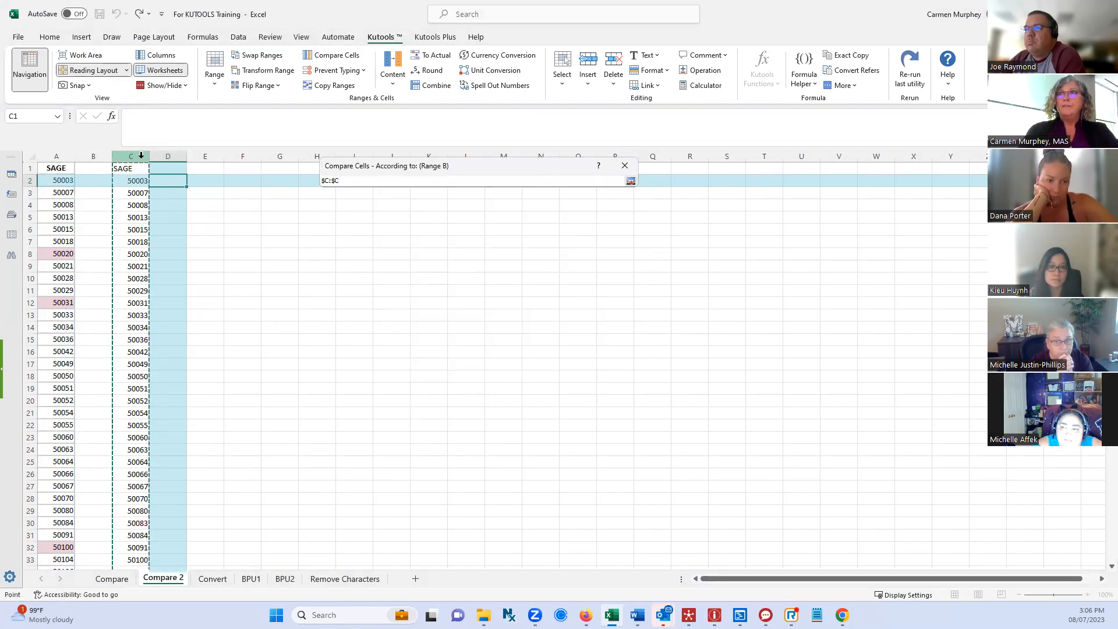
left_click(630, 181)
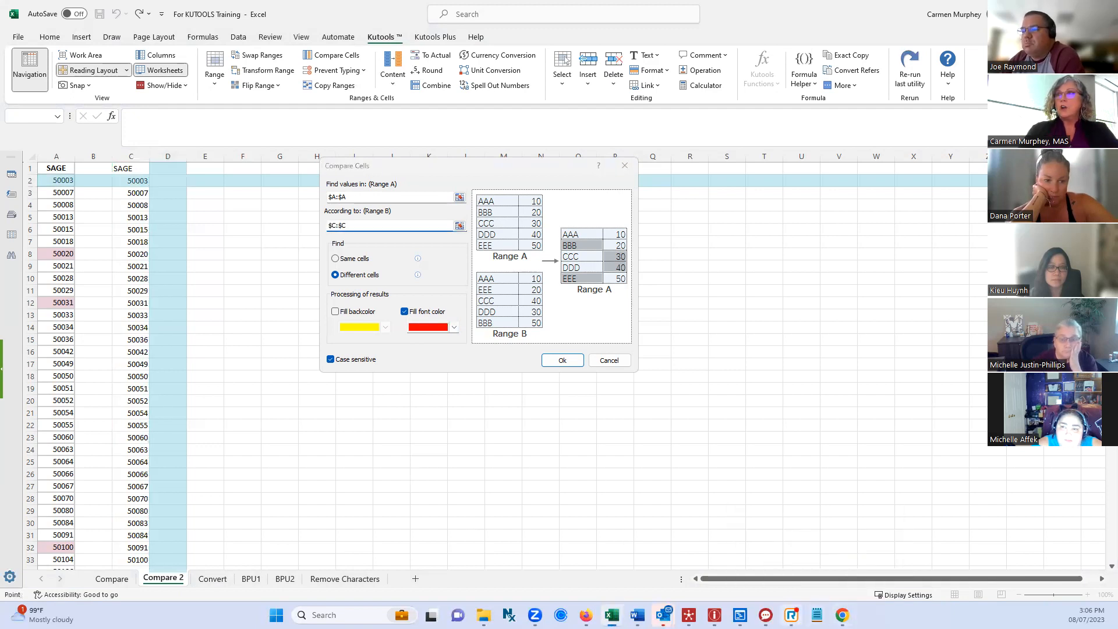
Switch to RingCentral, turn on Do Not Disturb, and return to the Excel comparison
left_click(791, 615)
left_click(22, 40)
mouse_move(67, 131)
left_click(210, 149)
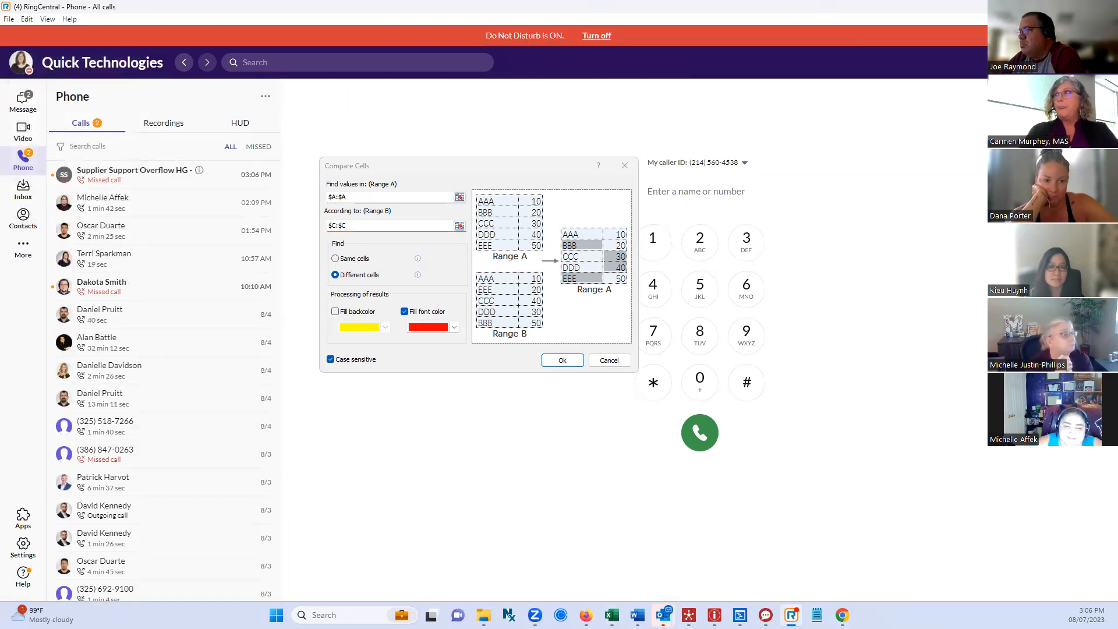
left_click(367, 354)
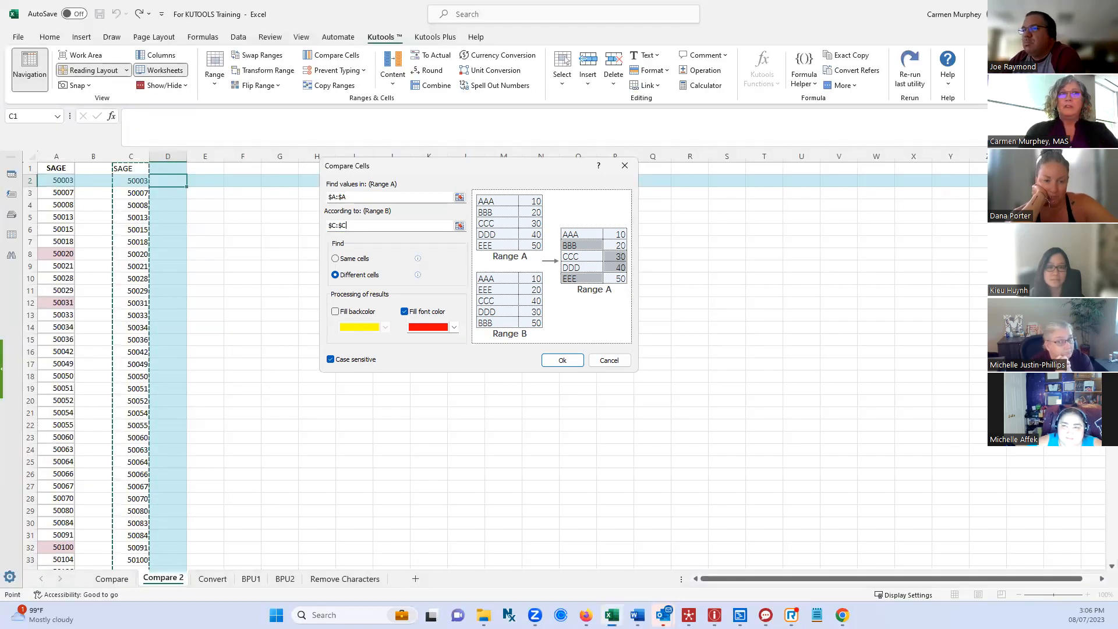
Run the comparison for different cells with a red font color and review the marked numbers in column A
left_click(562, 360)
left_click(595, 361)
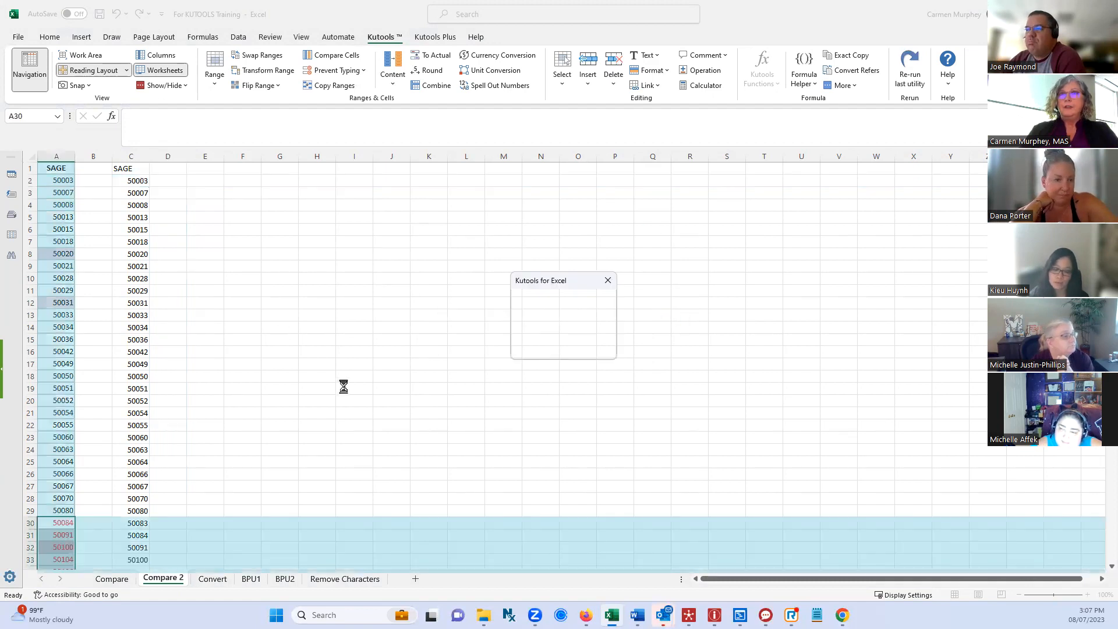
scroll(344, 387, "down", 2)
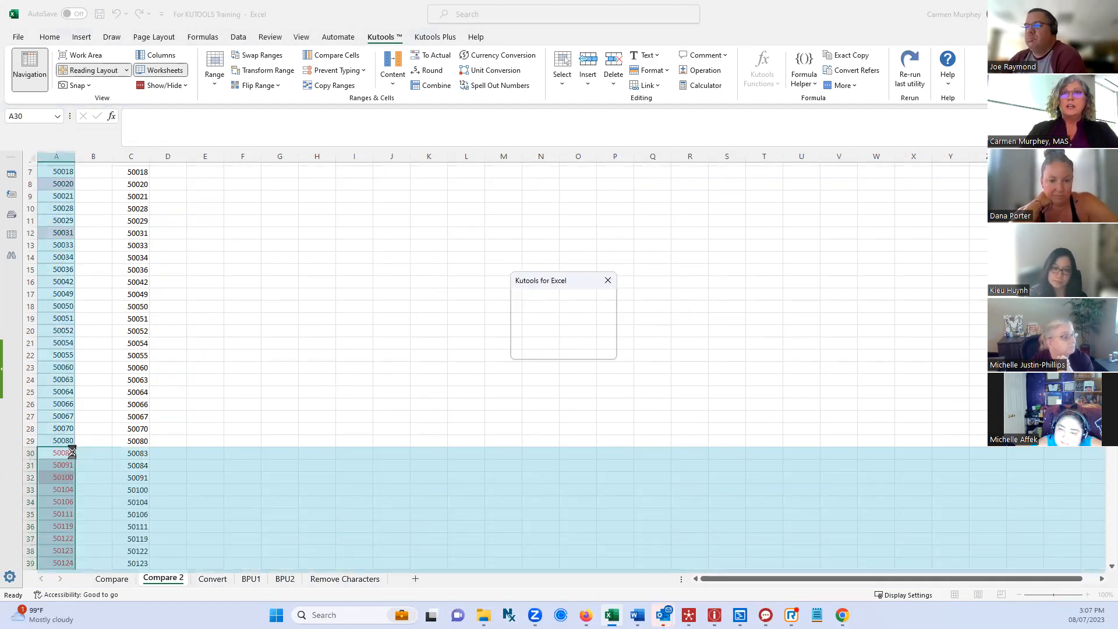
scroll(67, 495, "down", 8)
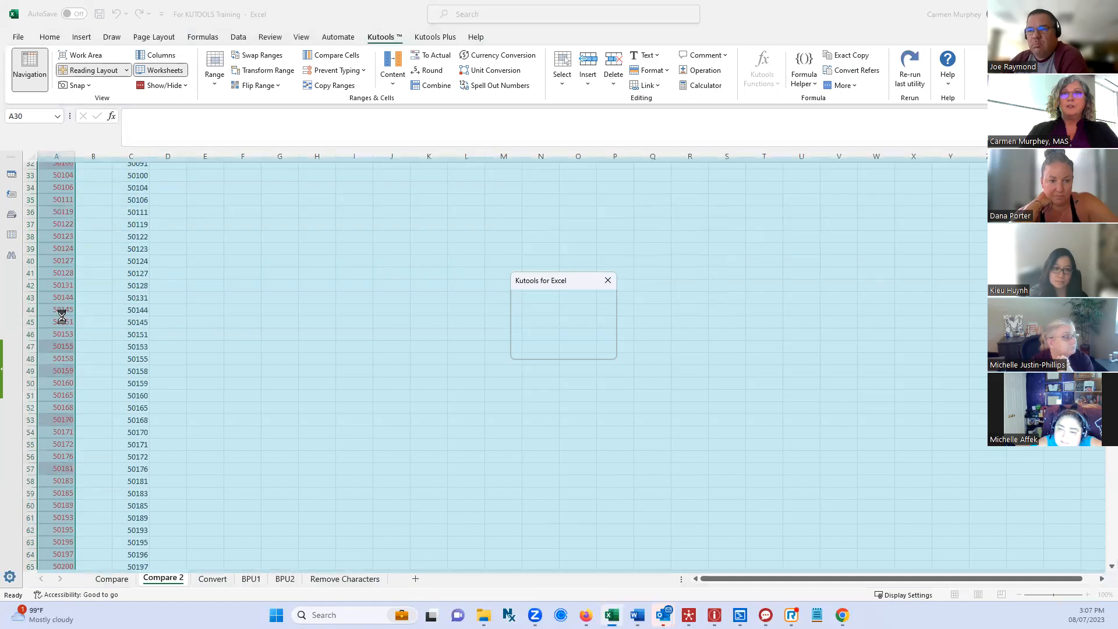
scroll(62, 318, "down", 14)
scroll(59, 520, "down", 2)
scroll(178, 516, "up", 9)
scroll(193, 516, "up", 10)
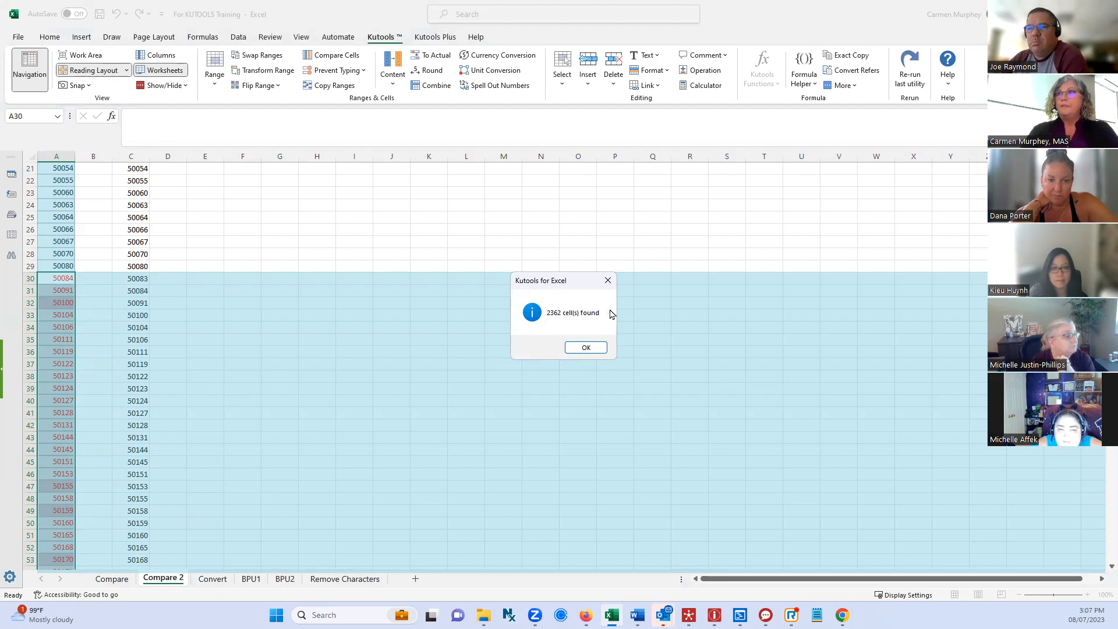
left_click(586, 348)
left_click(317, 340)
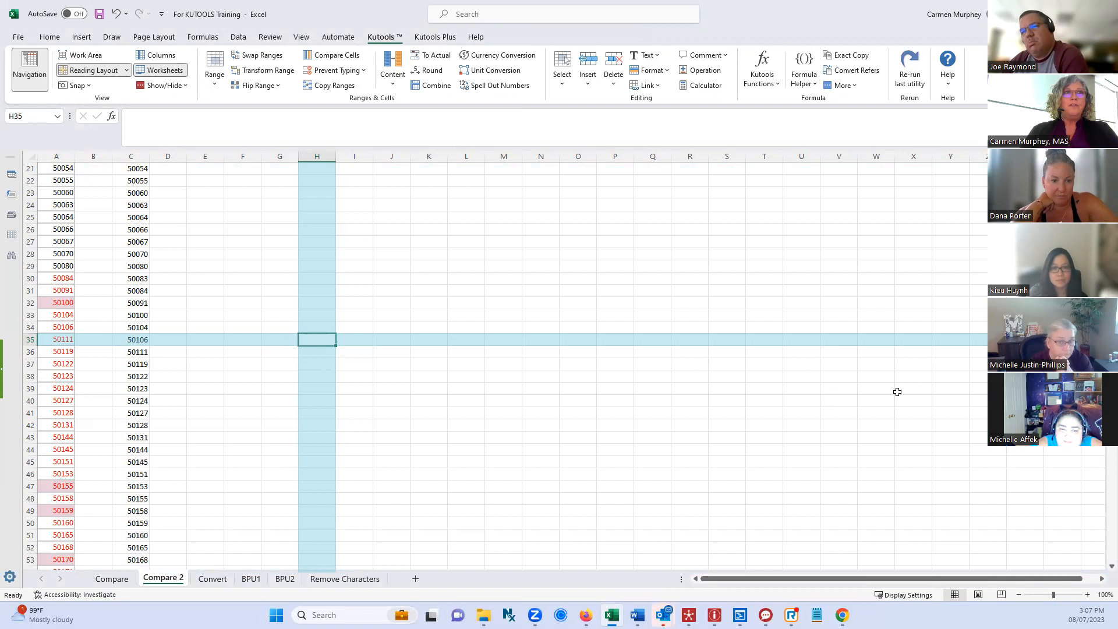
On the Compare sheet, set up Select Same & Different Cells to find values in columns A:B according to columns D:E
left_click(111, 579)
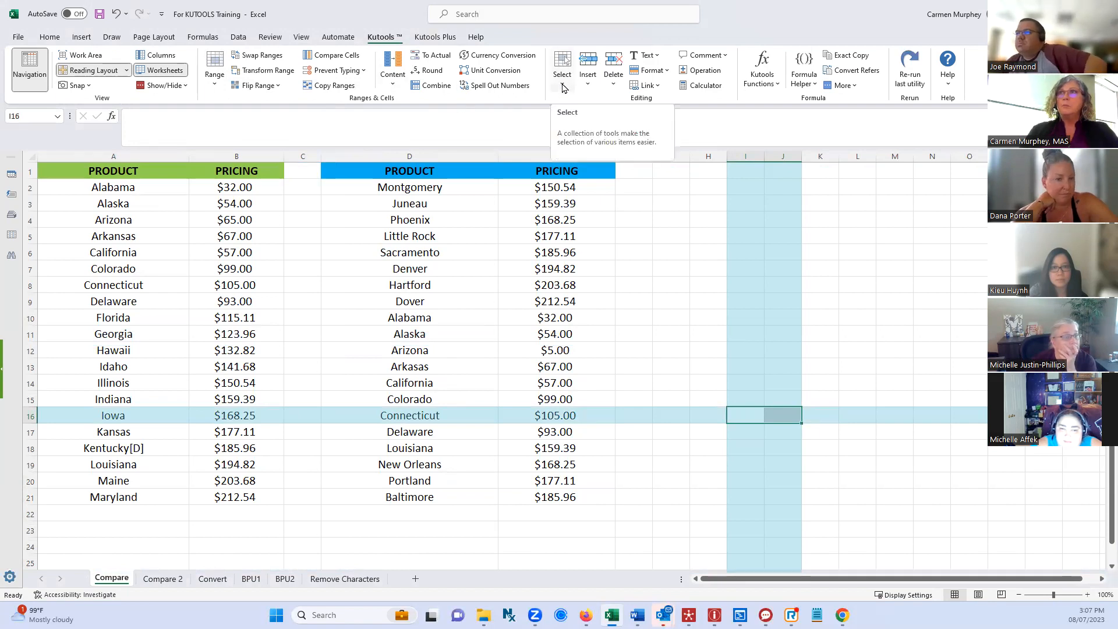
left_click(562, 82)
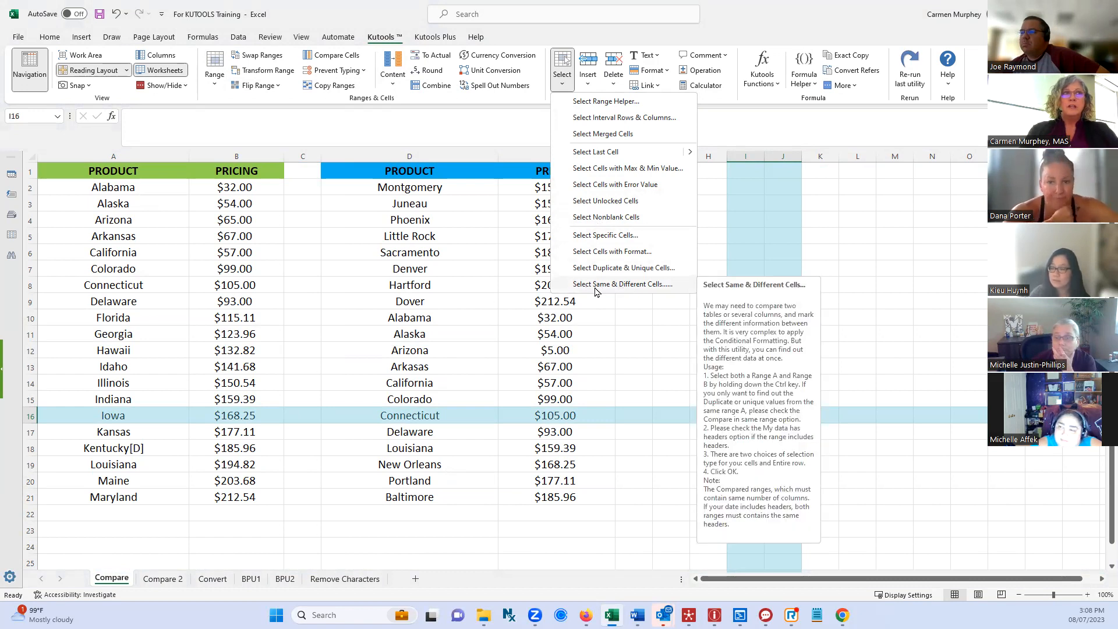
left_click(629, 285)
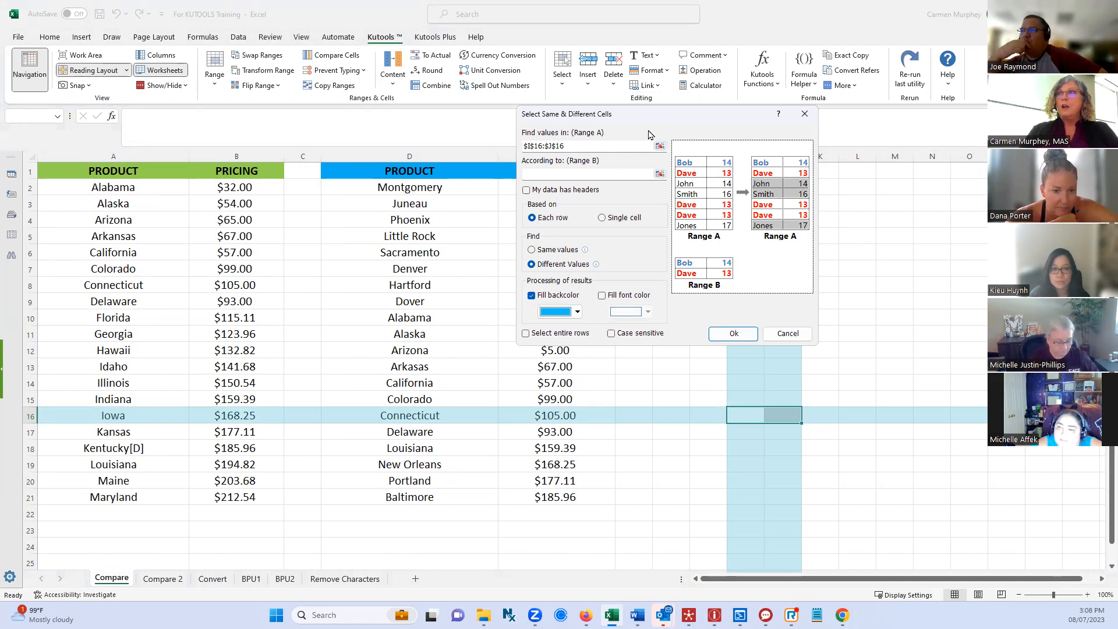
left_click(660, 148)
left_click_drag(142, 164, 217, 155)
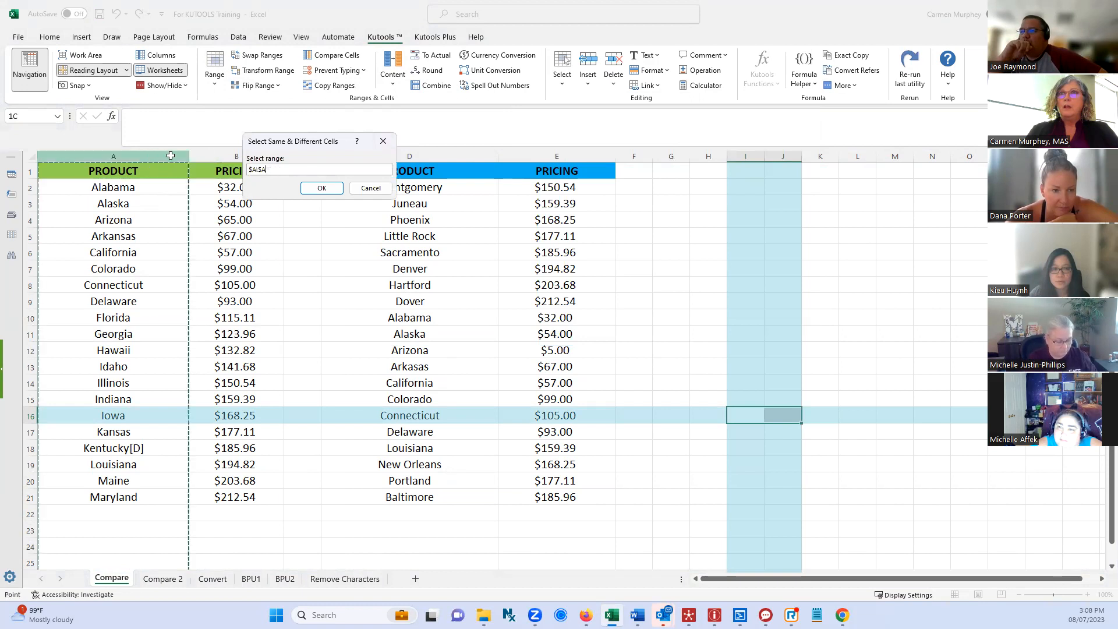
left_click(322, 189)
left_click(660, 175)
left_click_drag(412, 156, 570, 160)
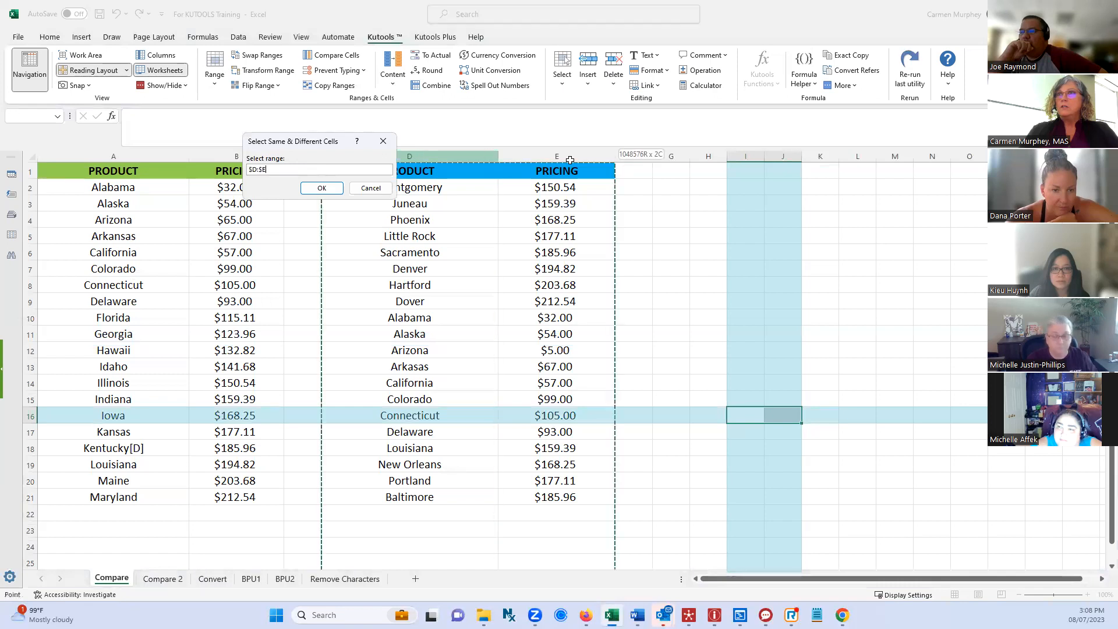
left_click(322, 188)
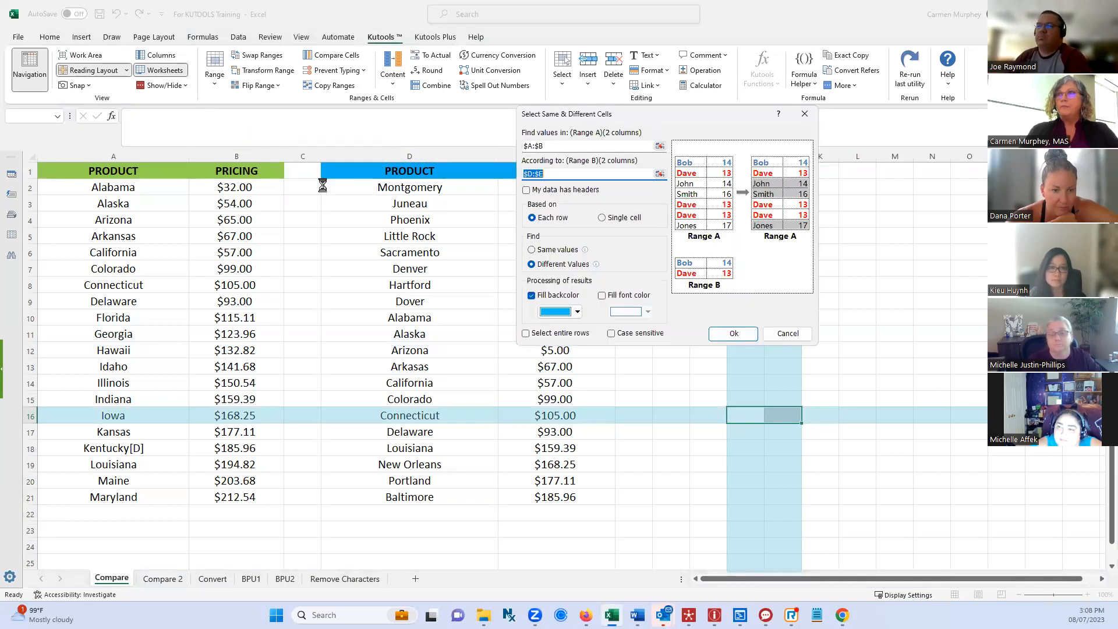
Set the fill backcolor to red and mark the product and pricing rows in A:B that differ from D:E
left_click(579, 313)
left_click(547, 351)
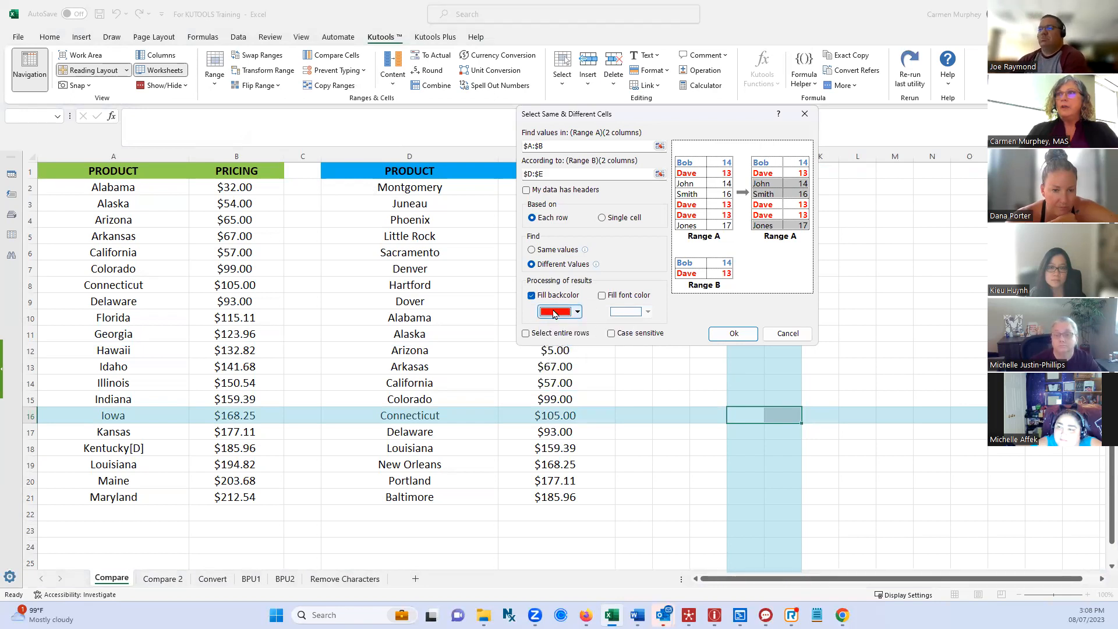
left_click(734, 334)
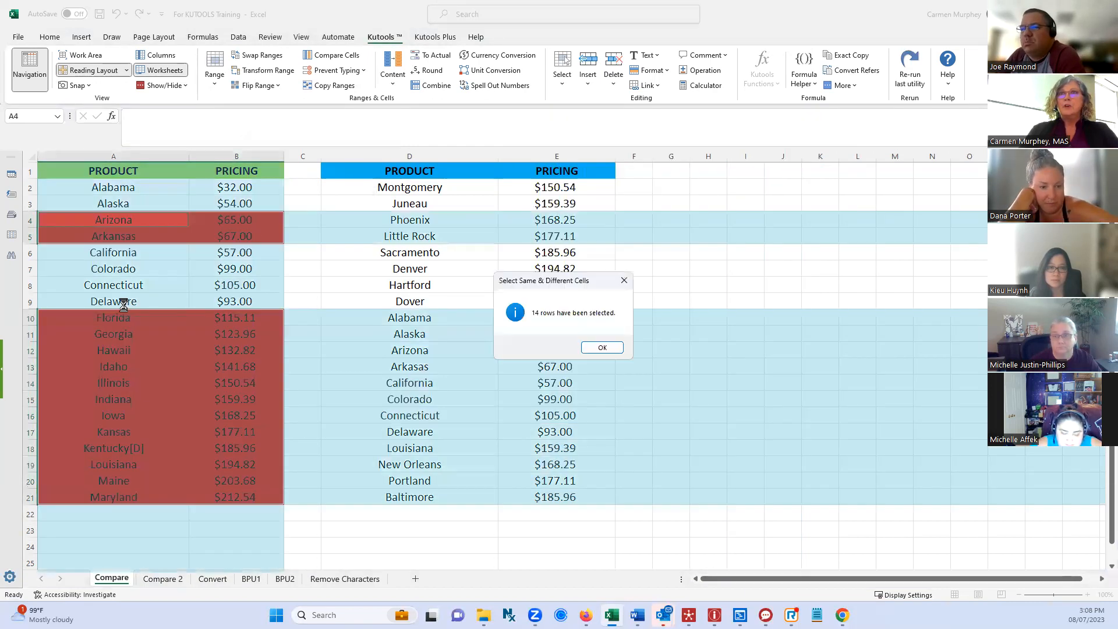
left_click(602, 347)
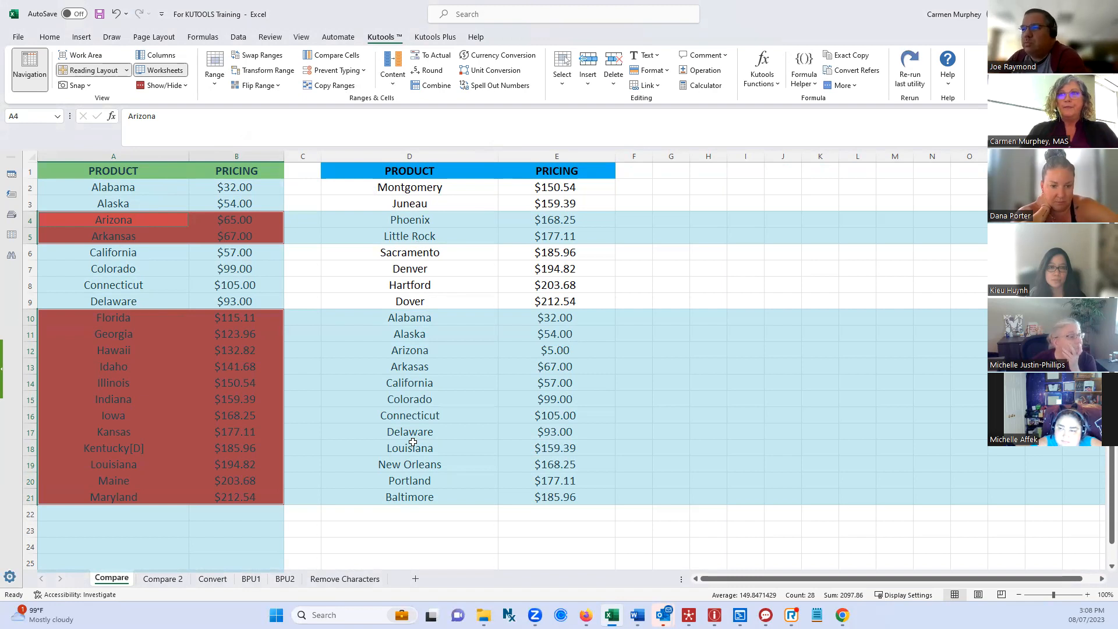
left_click(800, 362)
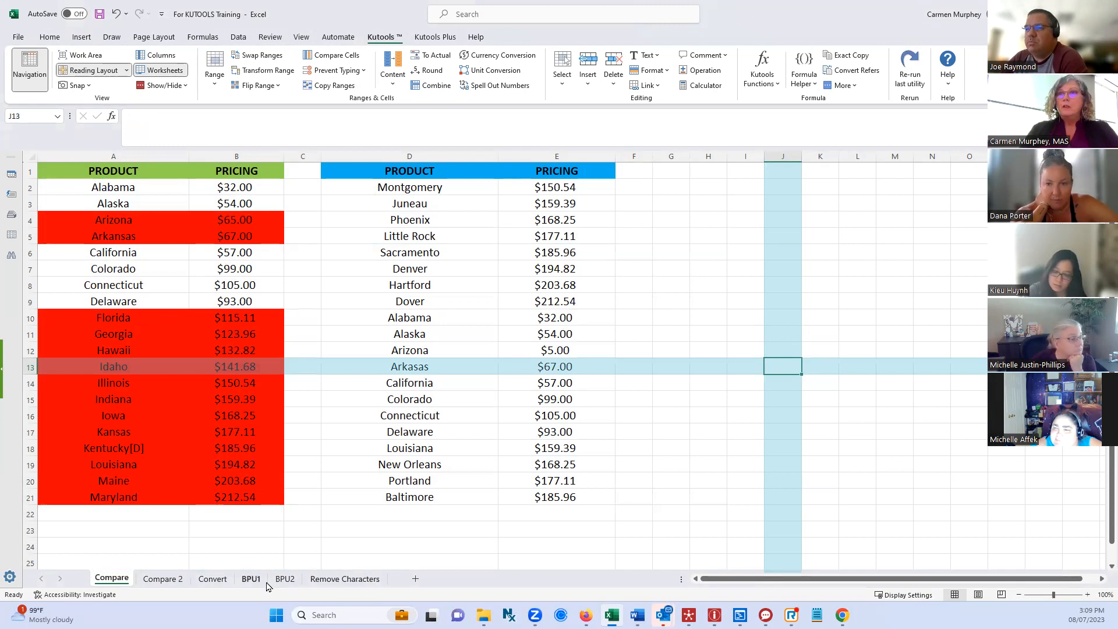
Open the Convert sheet and review the single-column list in column A alongside the Student Name, Age and Status headings
left_click(222, 581)
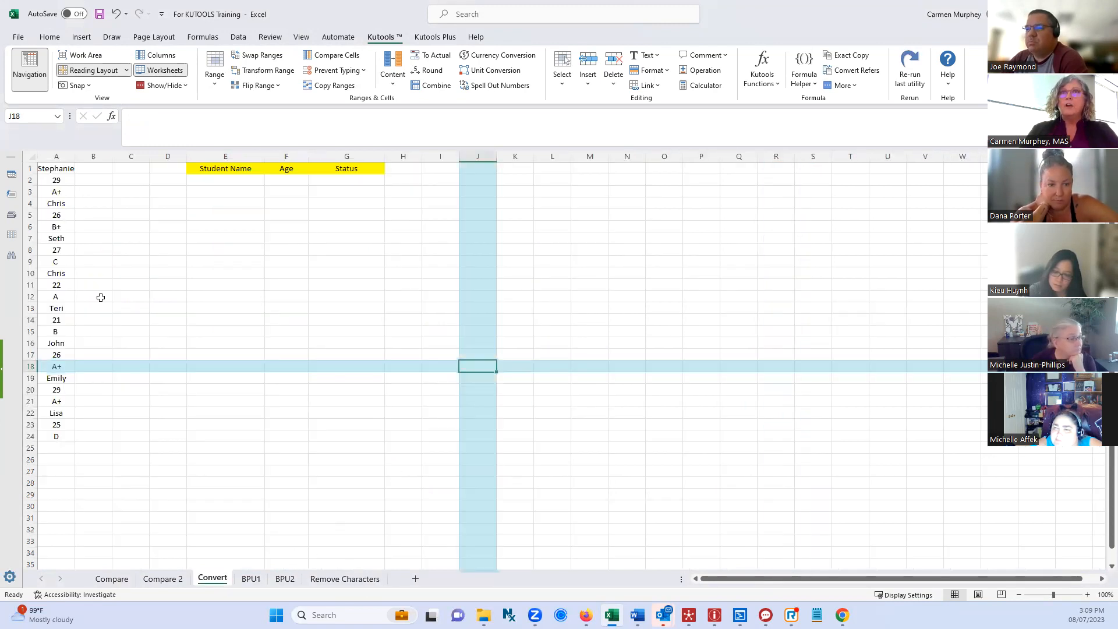
left_click(289, 376)
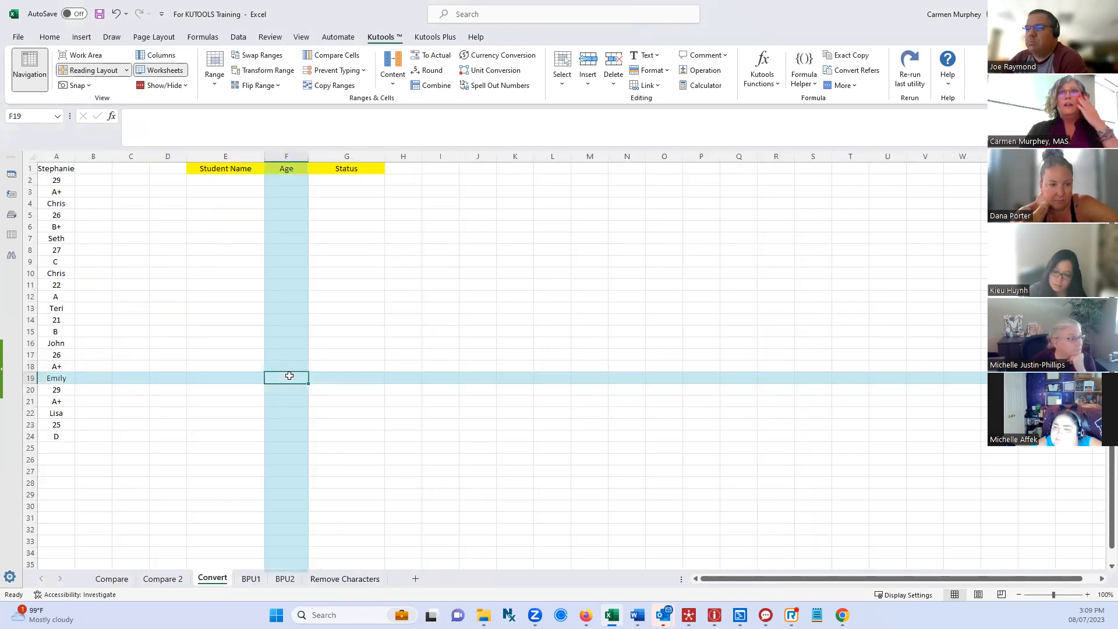
left_click(55, 177)
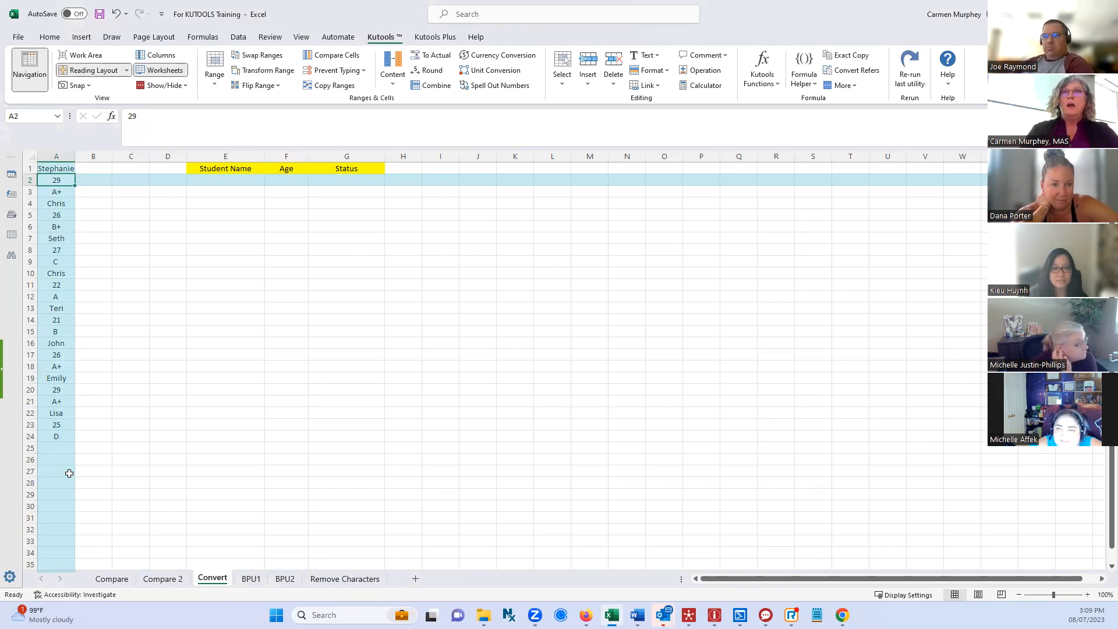
left_click(217, 178)
key("Right")
key("Right")
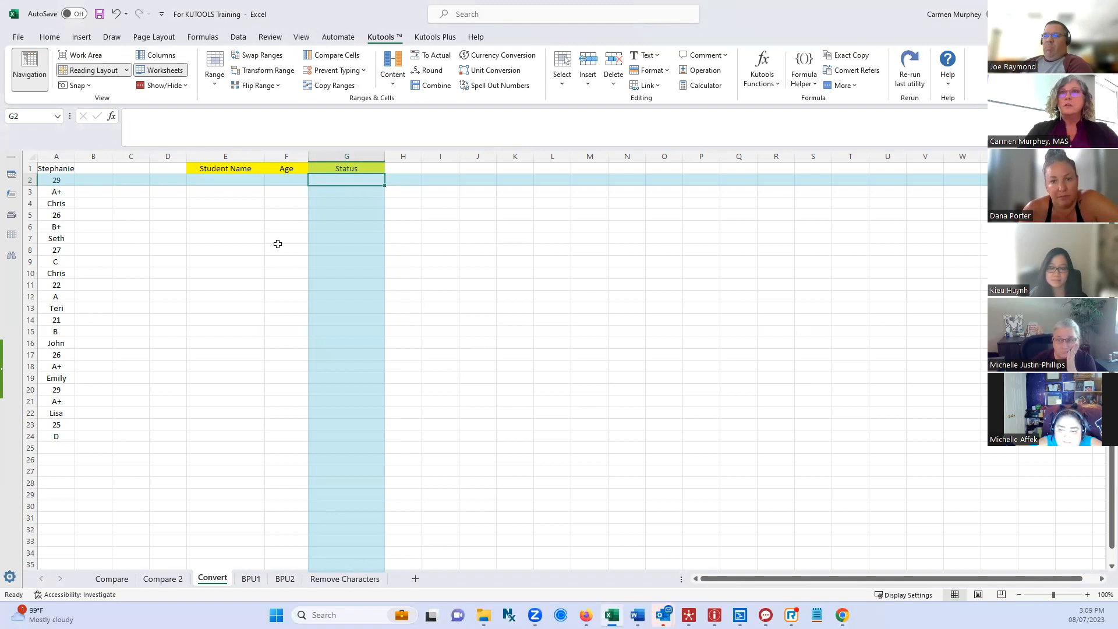
Transform column A from a single column to a range with a fixed value of 3 rows per record, output to E1:G1
left_click(66, 158)
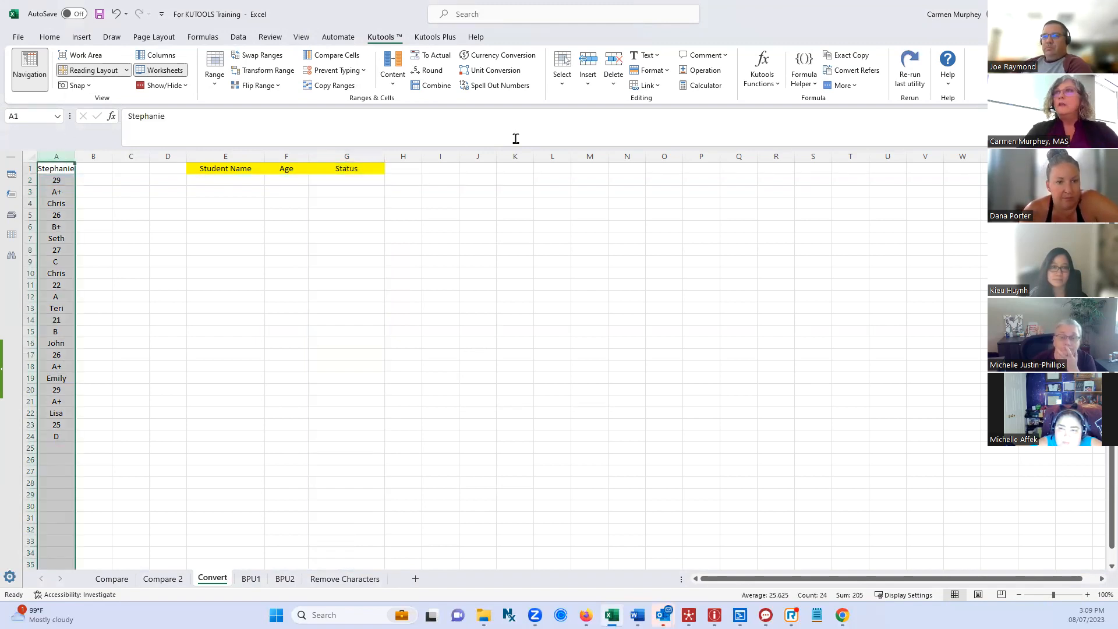
left_click(265, 75)
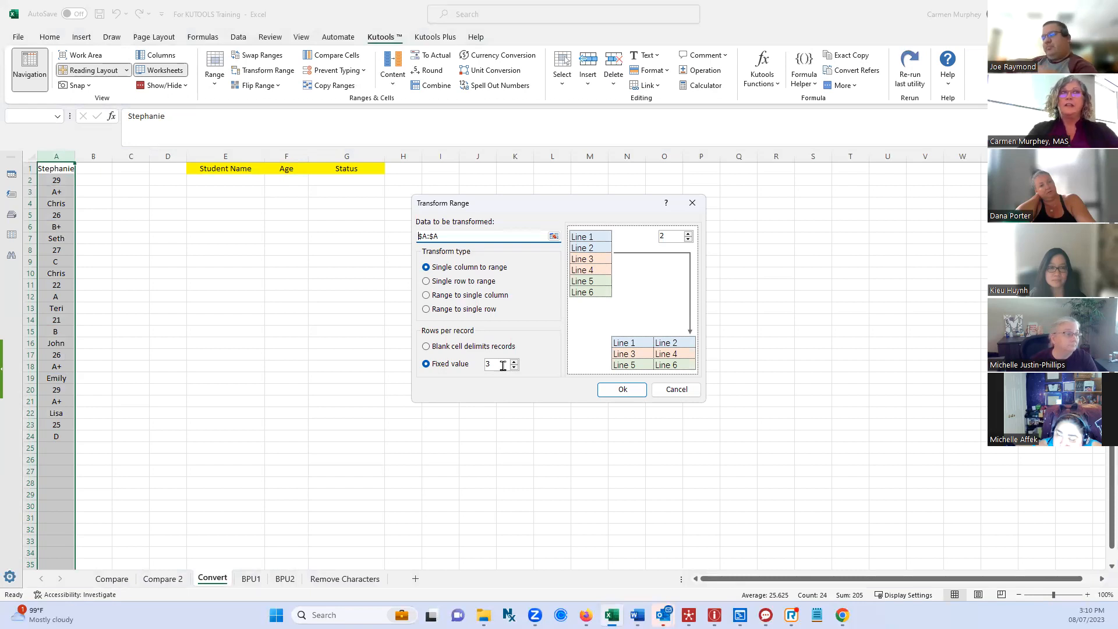
left_click(622, 391)
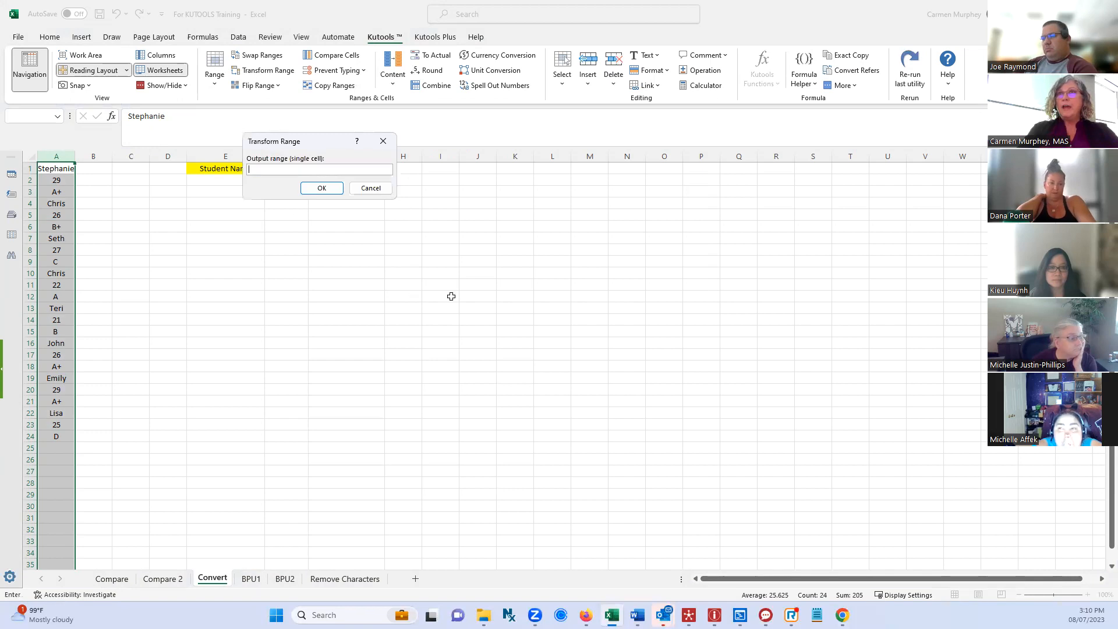
left_click(205, 168)
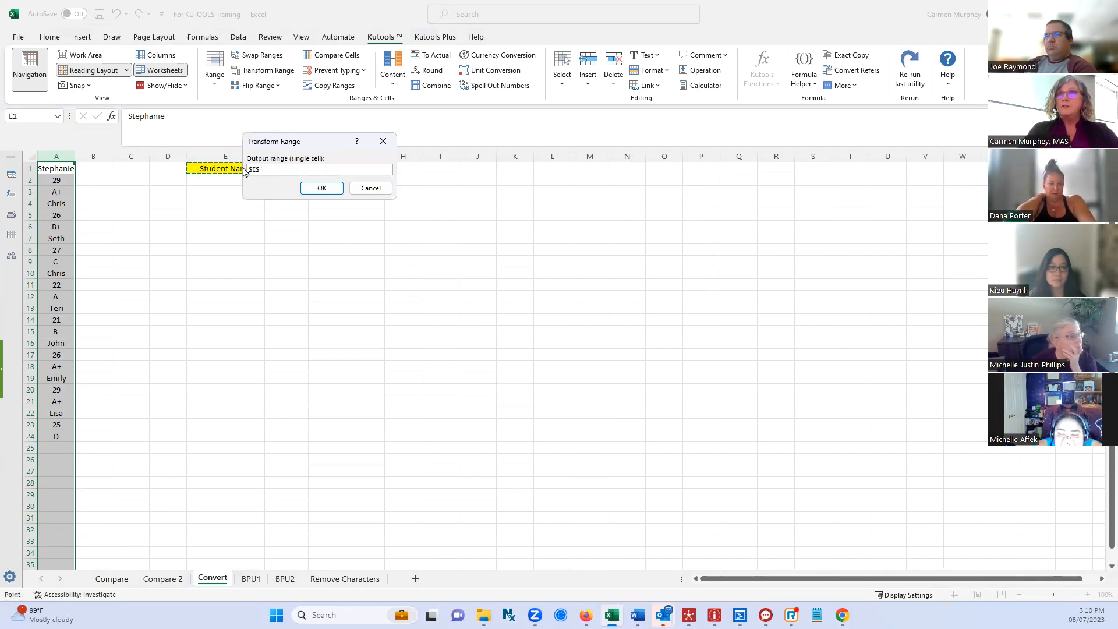
left_click_drag(318, 146, 289, 241)
left_click_drag(224, 167, 357, 170)
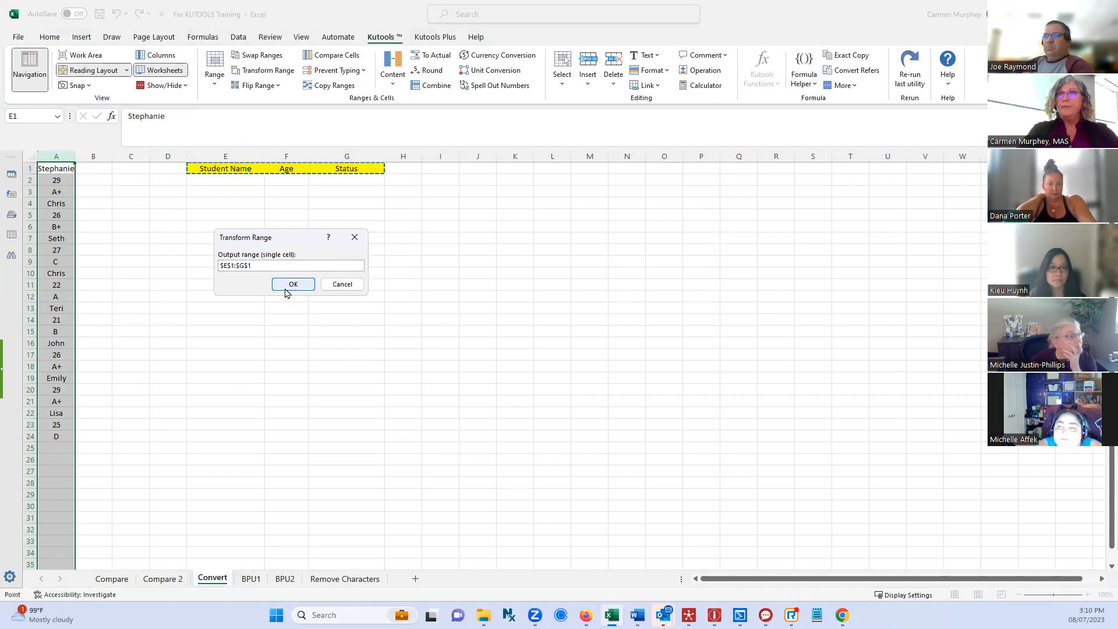
left_click(303, 284)
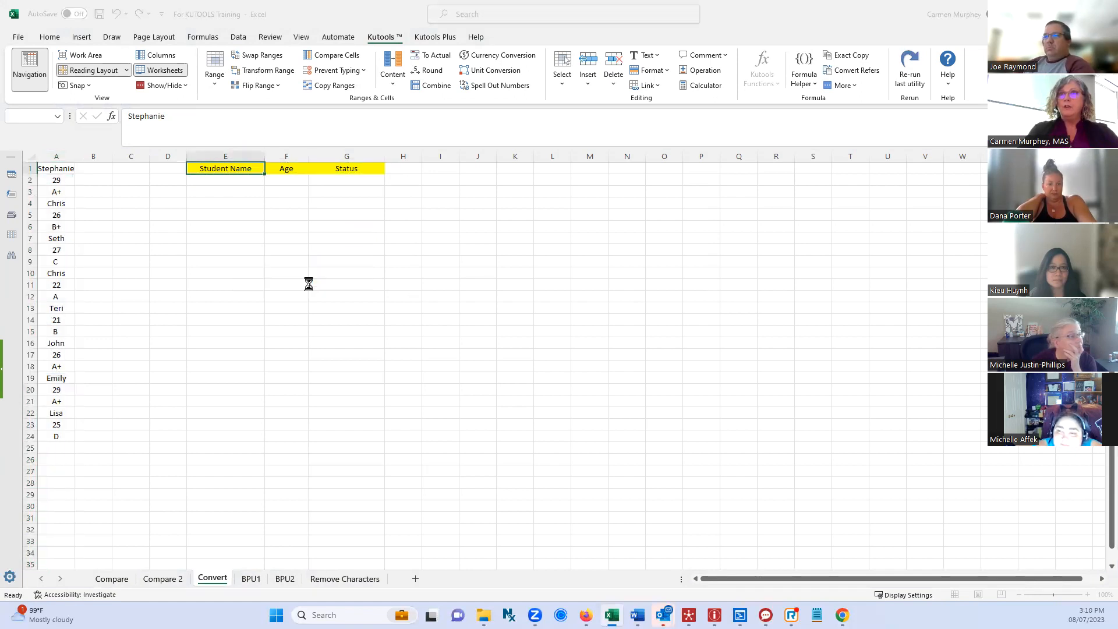
left_click(363, 302)
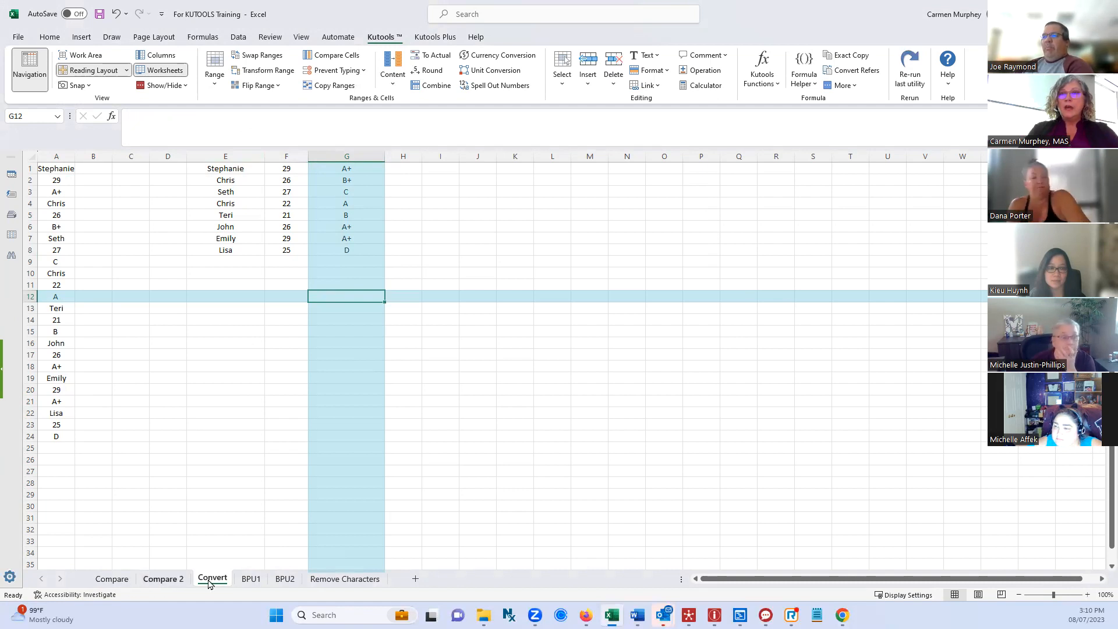
Auto-fit the width of the Name column on the BPU1 and BPU2 sheets
left_click(165, 578)
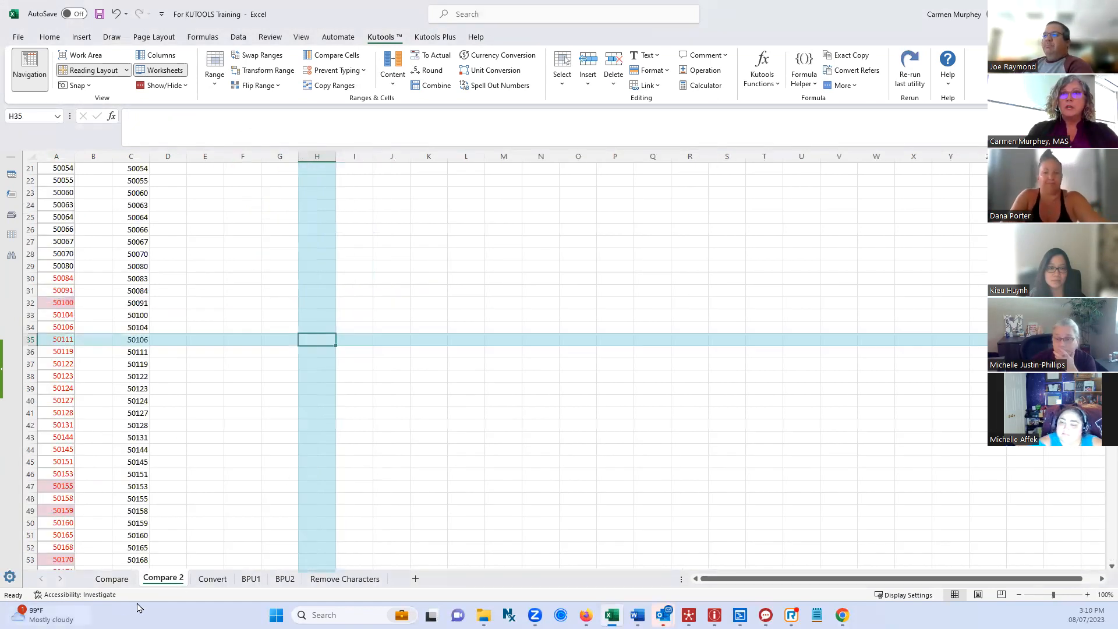
left_click(251, 579)
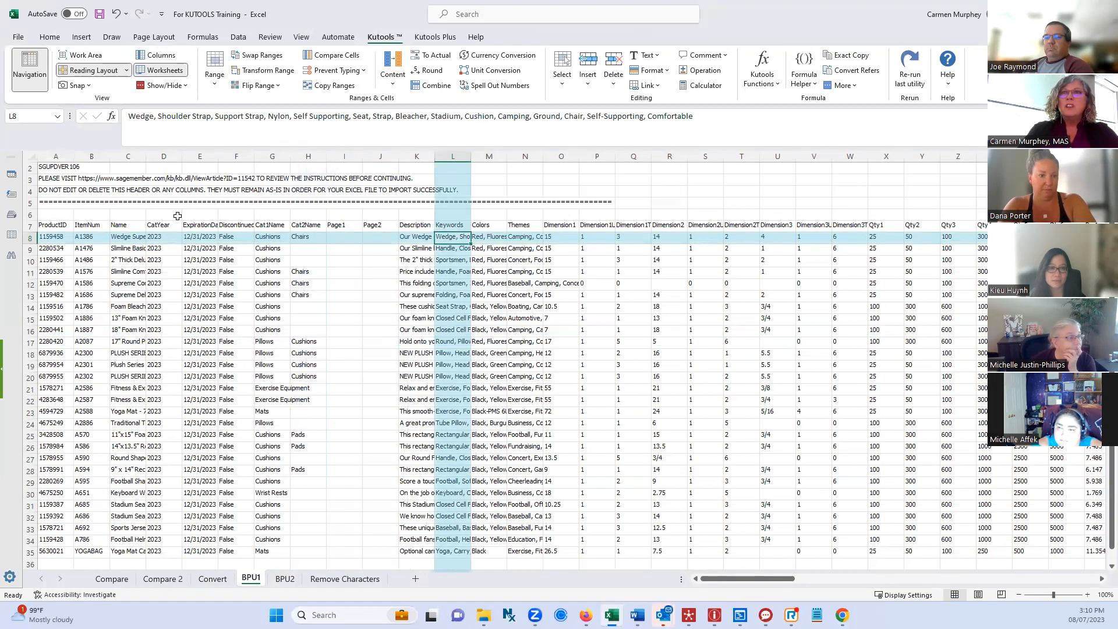
double_click(146, 158)
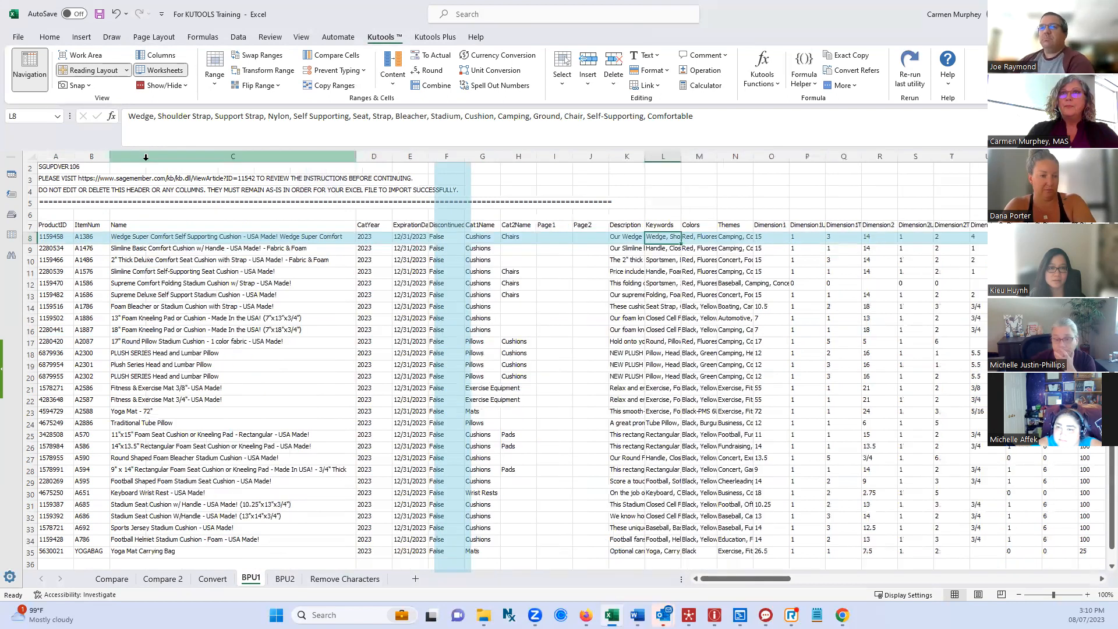
left_click(264, 386)
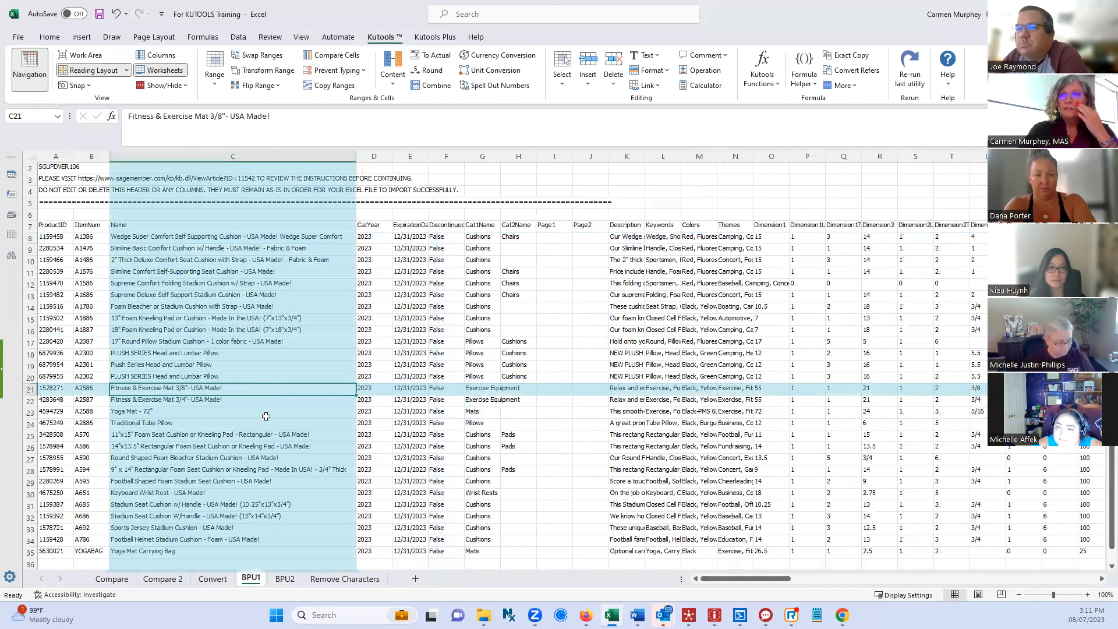
scroll(252, 494, "down", 1)
scroll(252, 494, "up", 2)
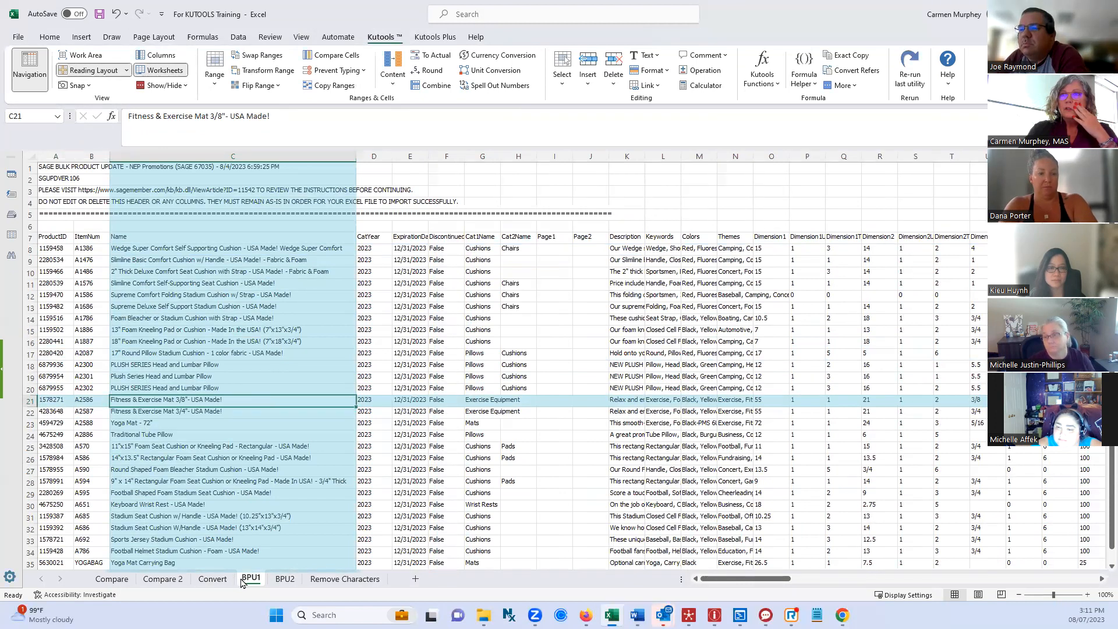
left_click(285, 579)
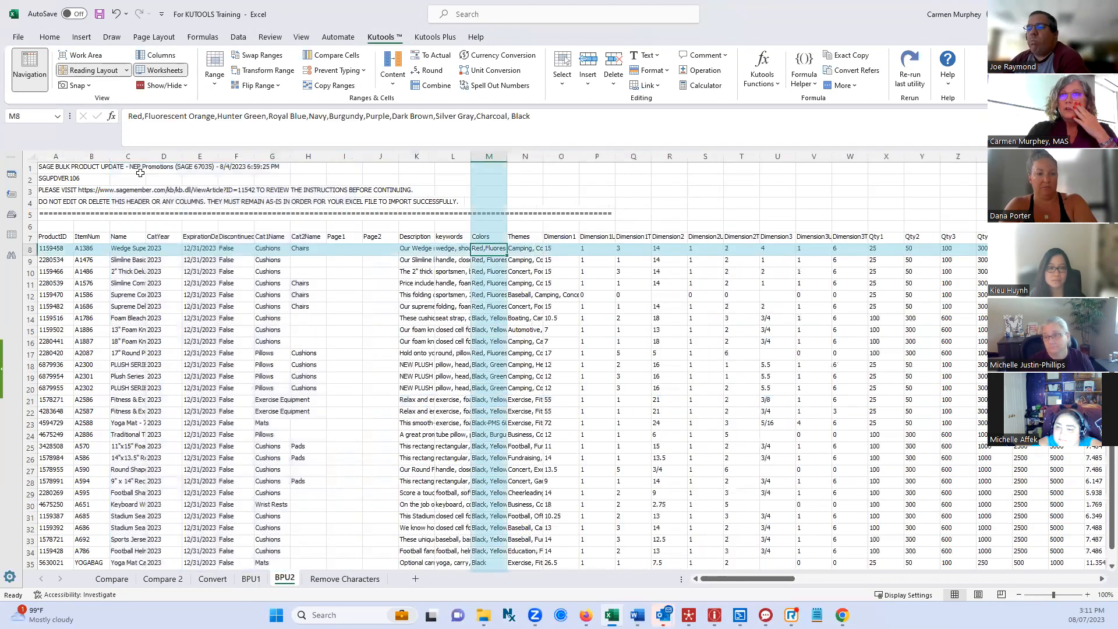
double_click(148, 157)
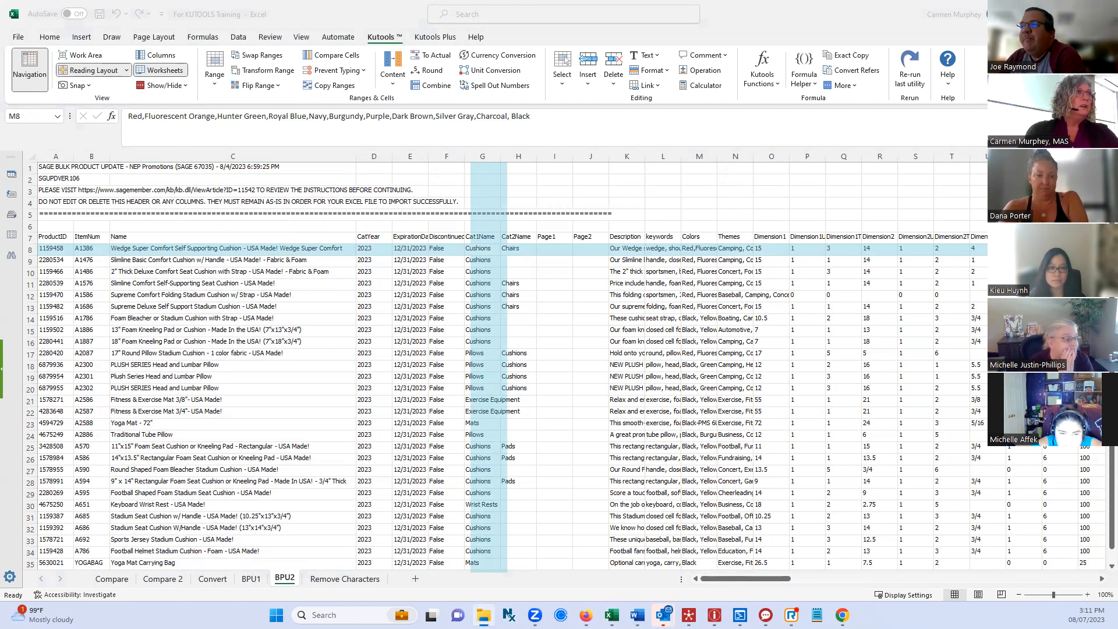
Switch to the KUTOOLS1 workbook and replace the space before "T-Shirt" in the product name in C8 with a question mark
left_click(156, 193)
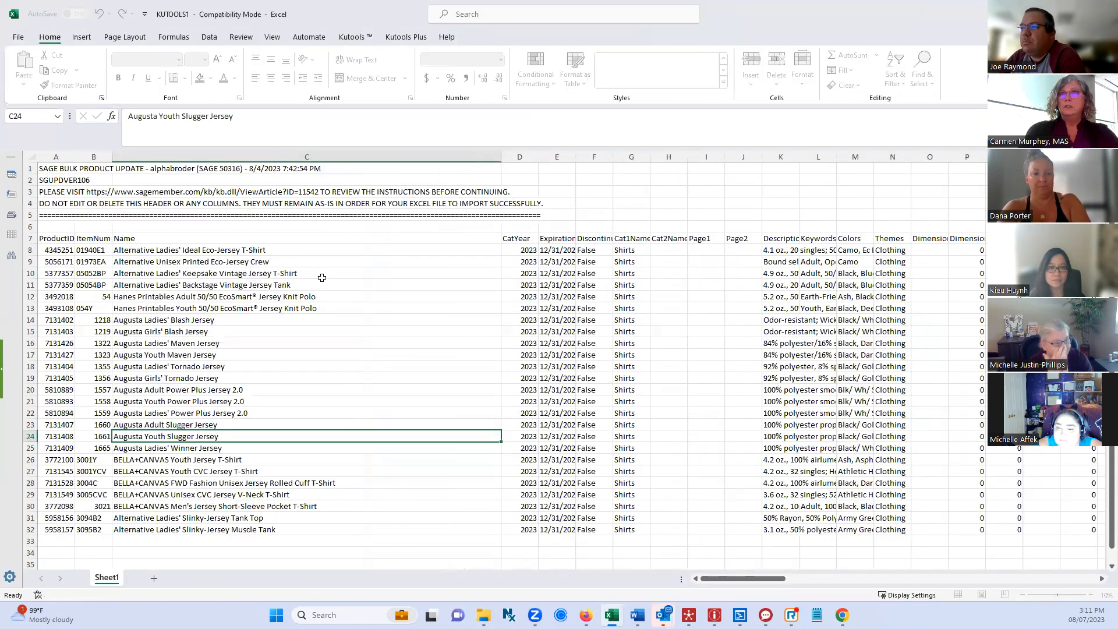
left_click(307, 350)
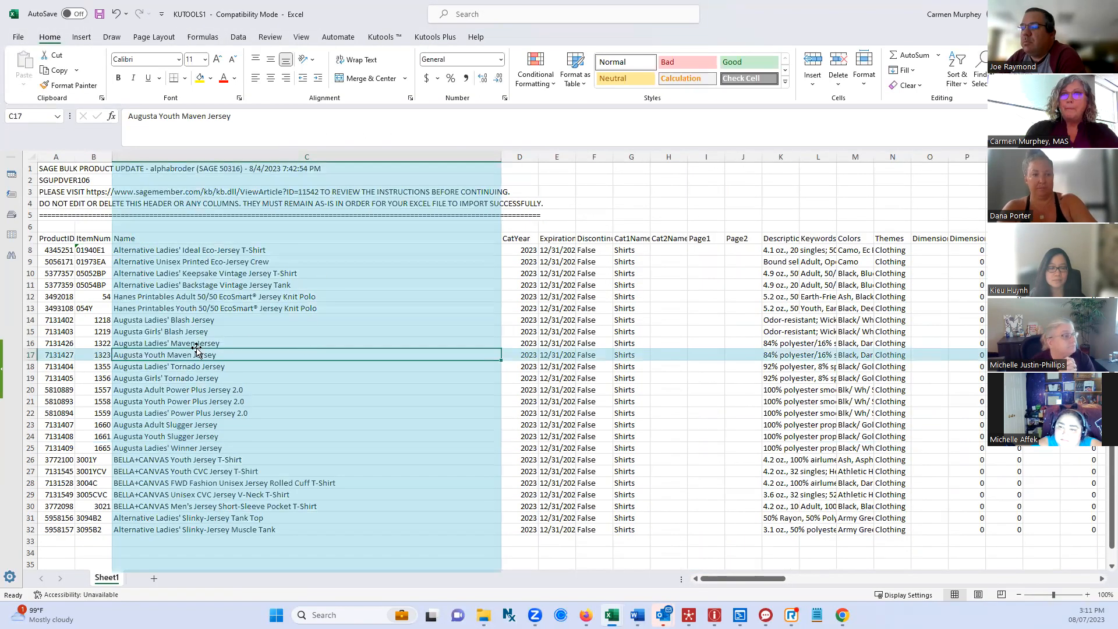
left_click(192, 310)
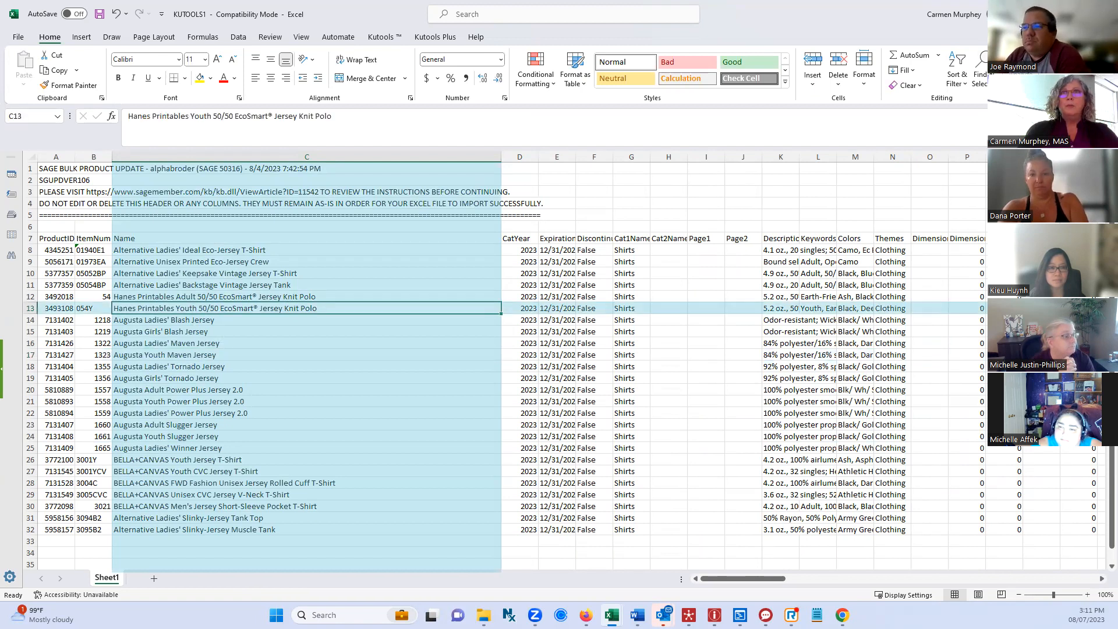
left_click(240, 250)
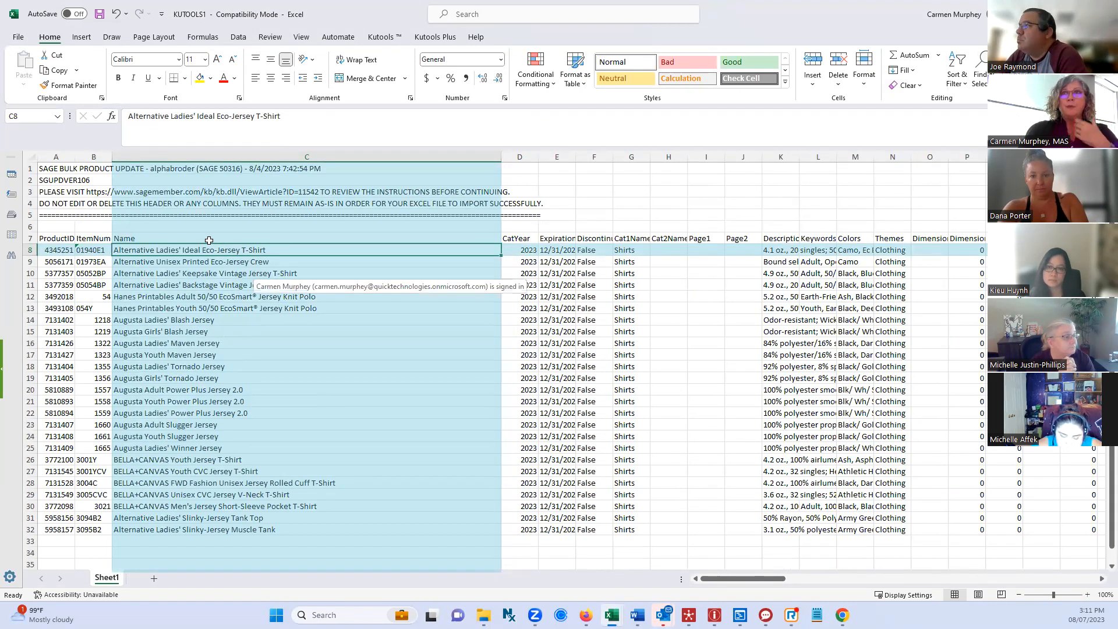
left_click(255, 117)
type("?")
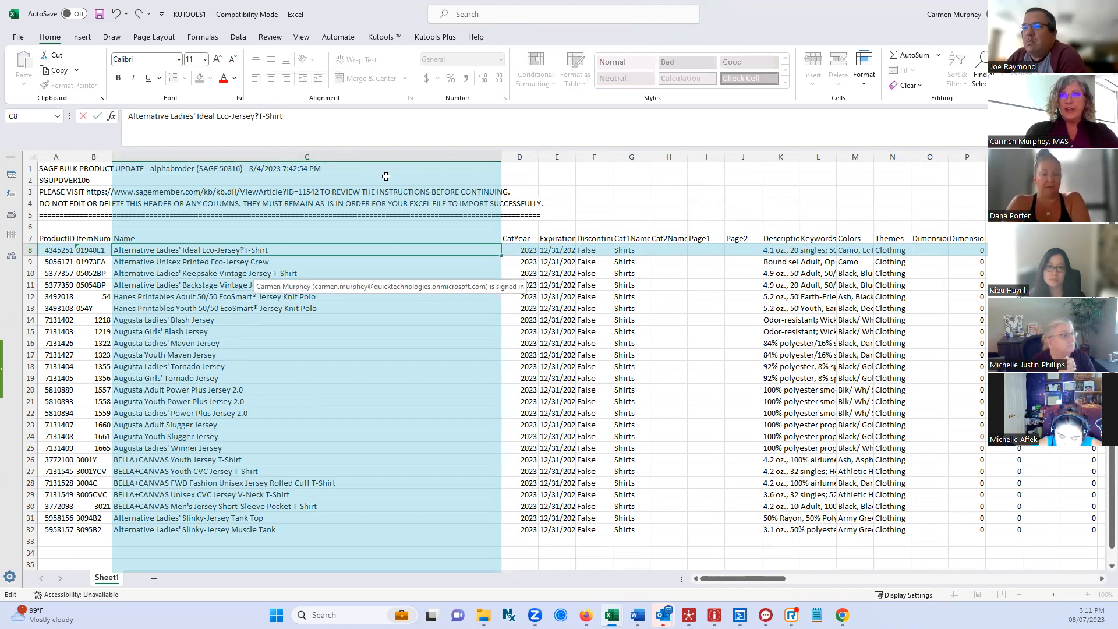
Insert a question mark after "Jersey" in the product name in C10
left_click_drag(233, 271, 238, 262)
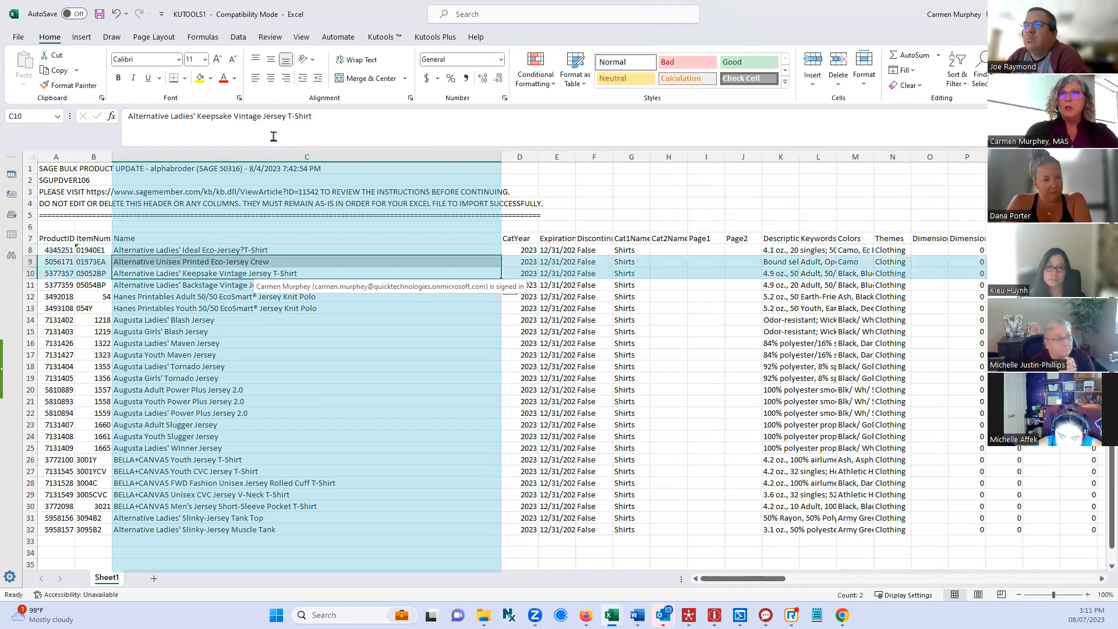
left_click(283, 118)
type("?")
left_click(346, 376)
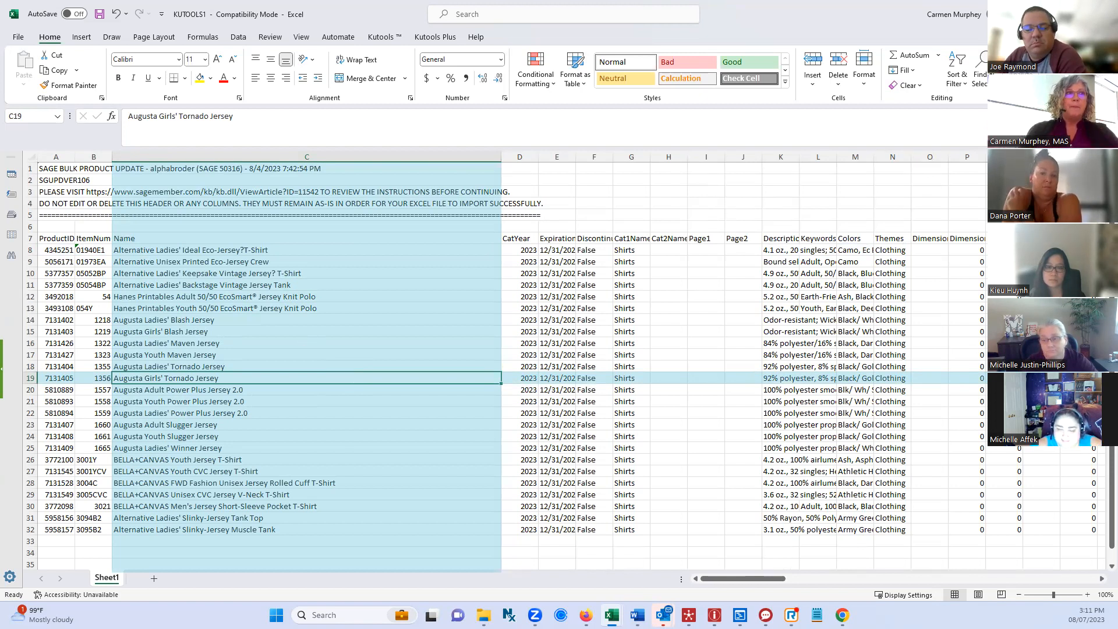
Remove the custom character ? from all product names in column C with Kutools Remove Characters
left_click(267, 154)
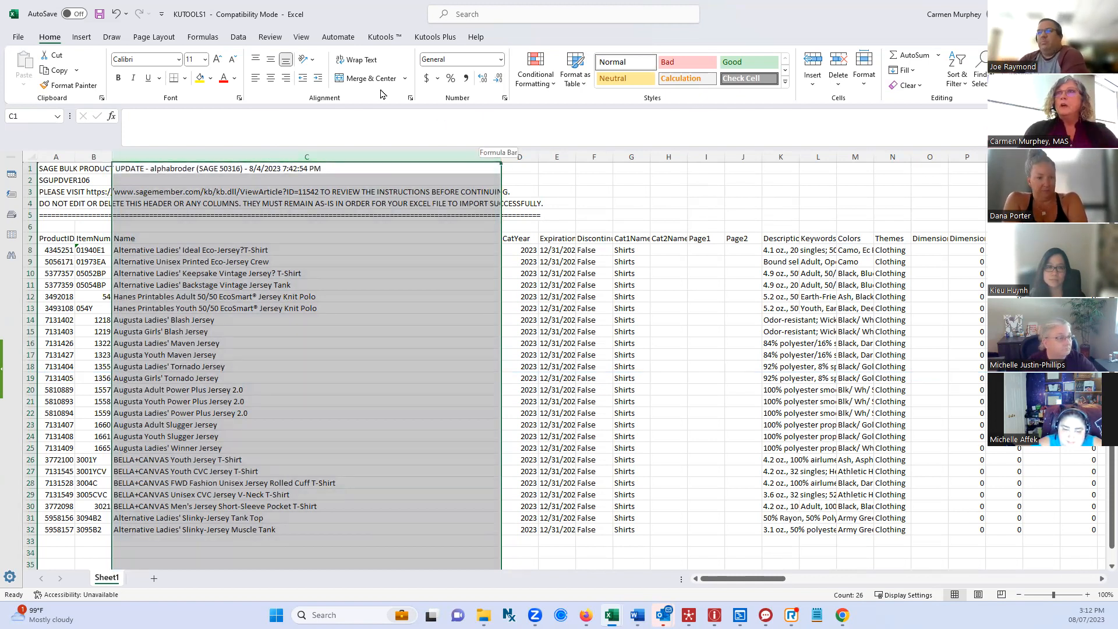
left_click(380, 38)
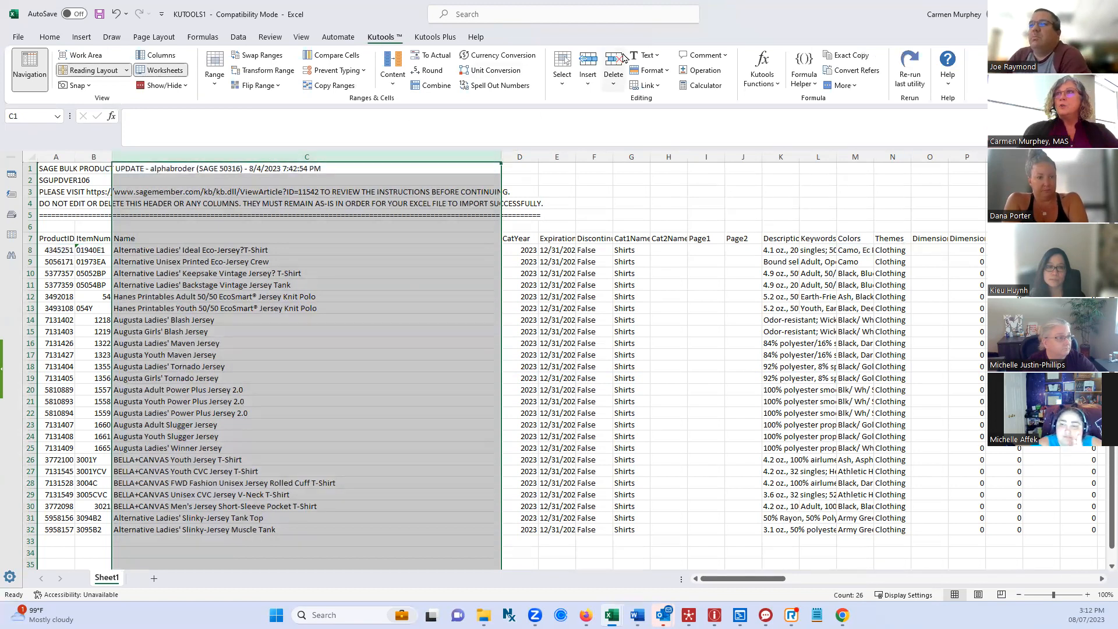
left_click(650, 56)
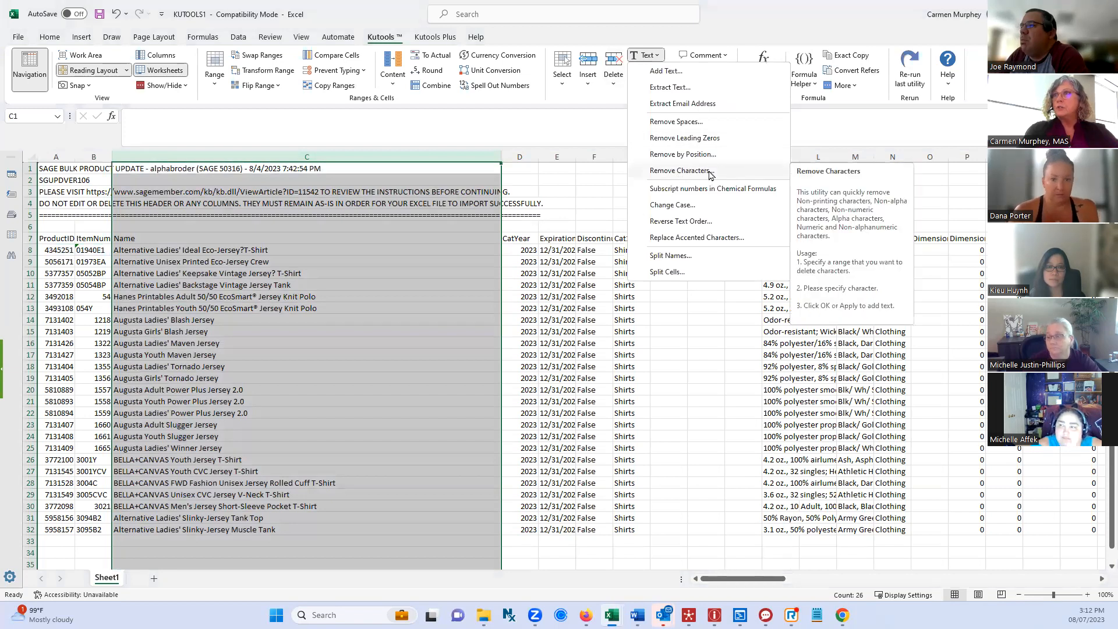
left_click(680, 170)
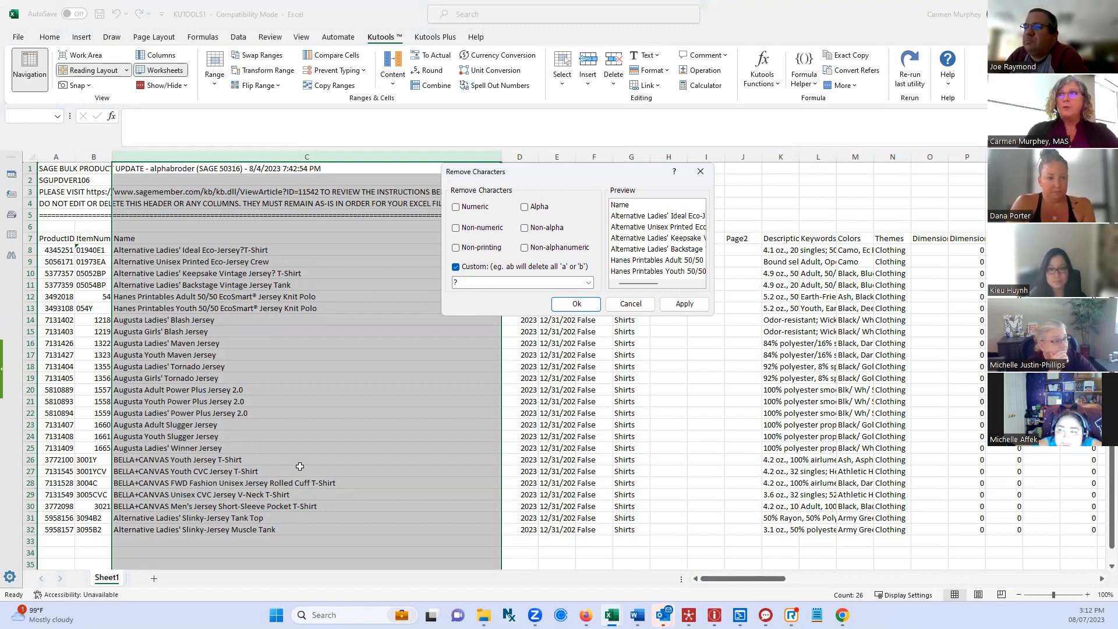
left_click(685, 304)
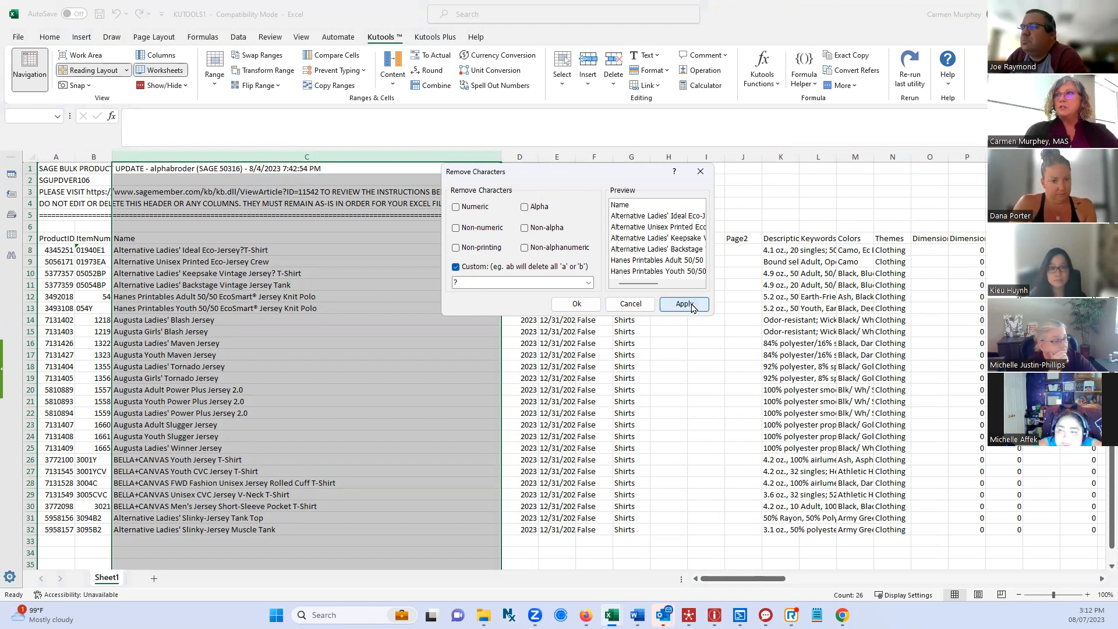
left_click(576, 305)
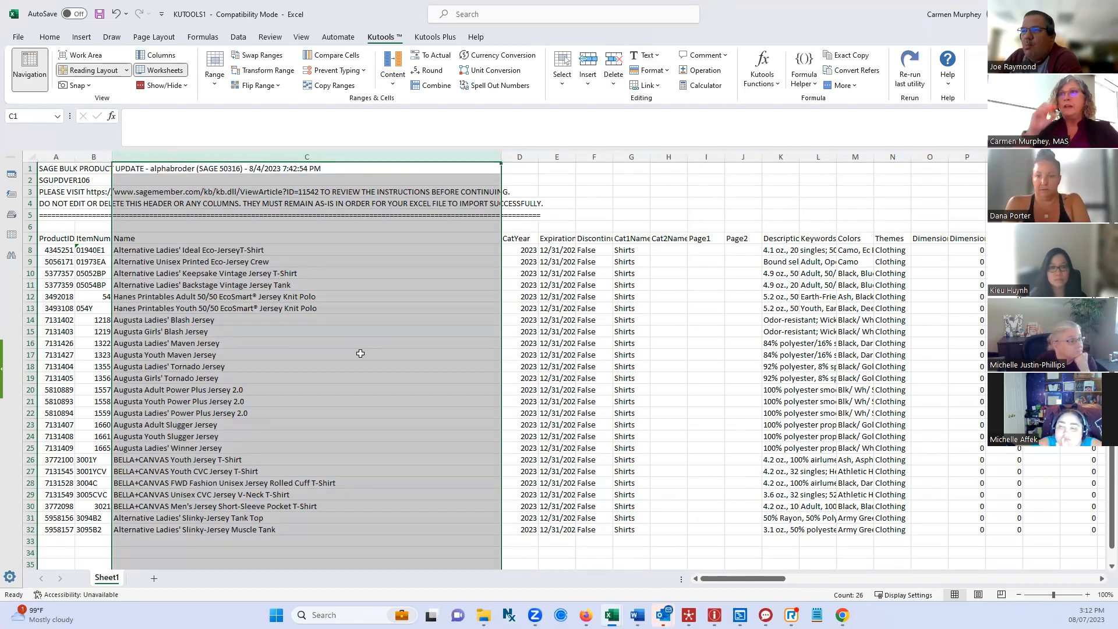
left_click(780, 283)
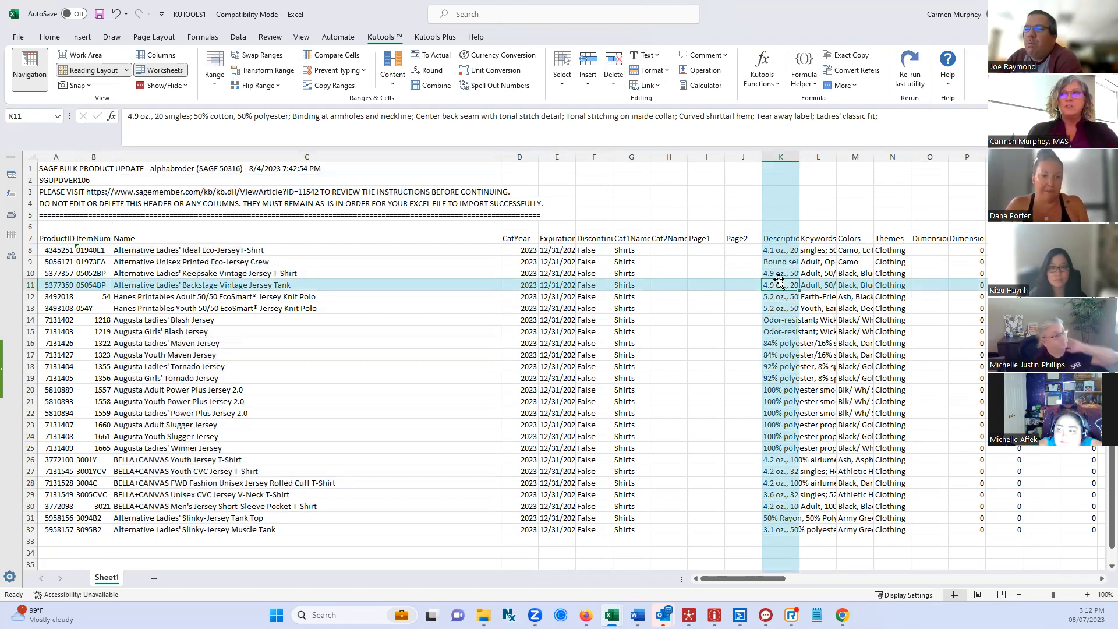
left_click(399, 352)
key("ctrl+space")
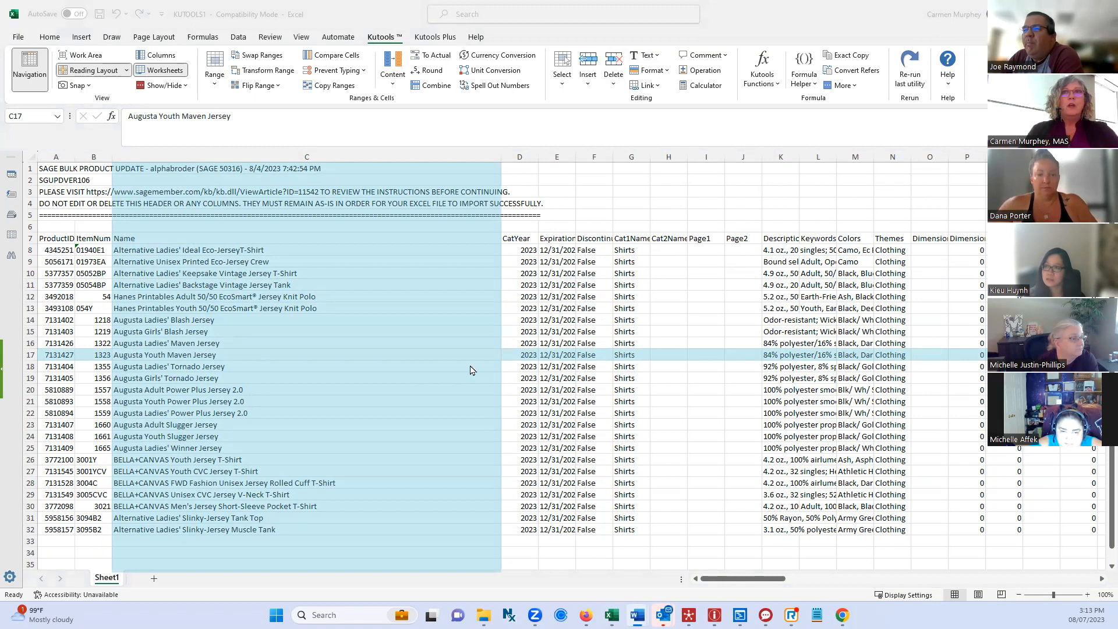
Open the Kutools Find and Replace pane beside the product sheet
left_click(442, 349)
left_click(344, 363)
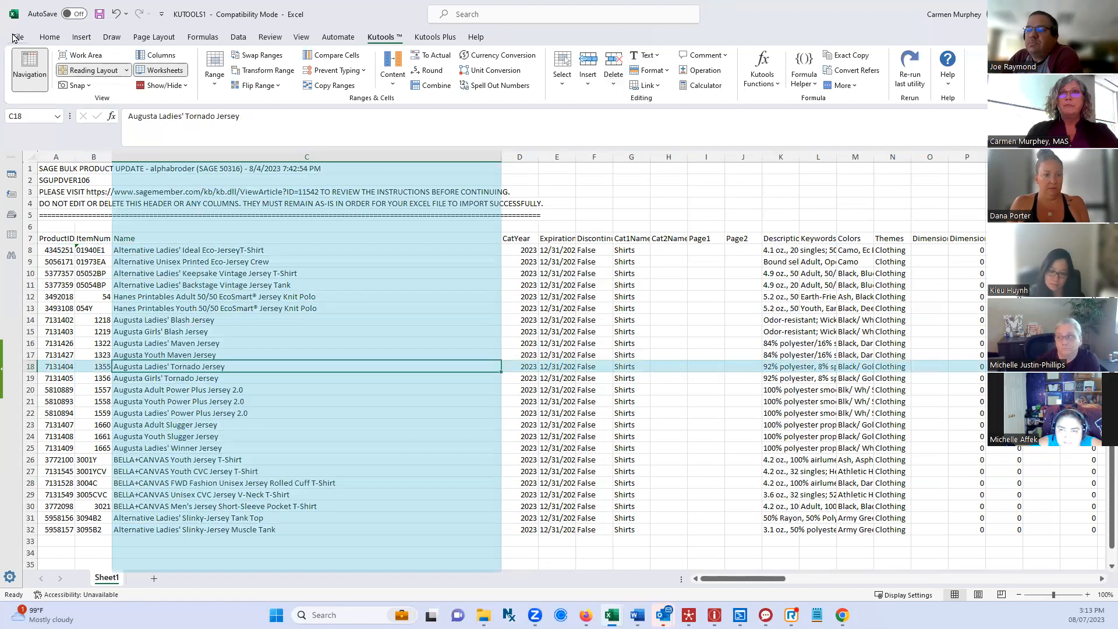
left_click(10, 258)
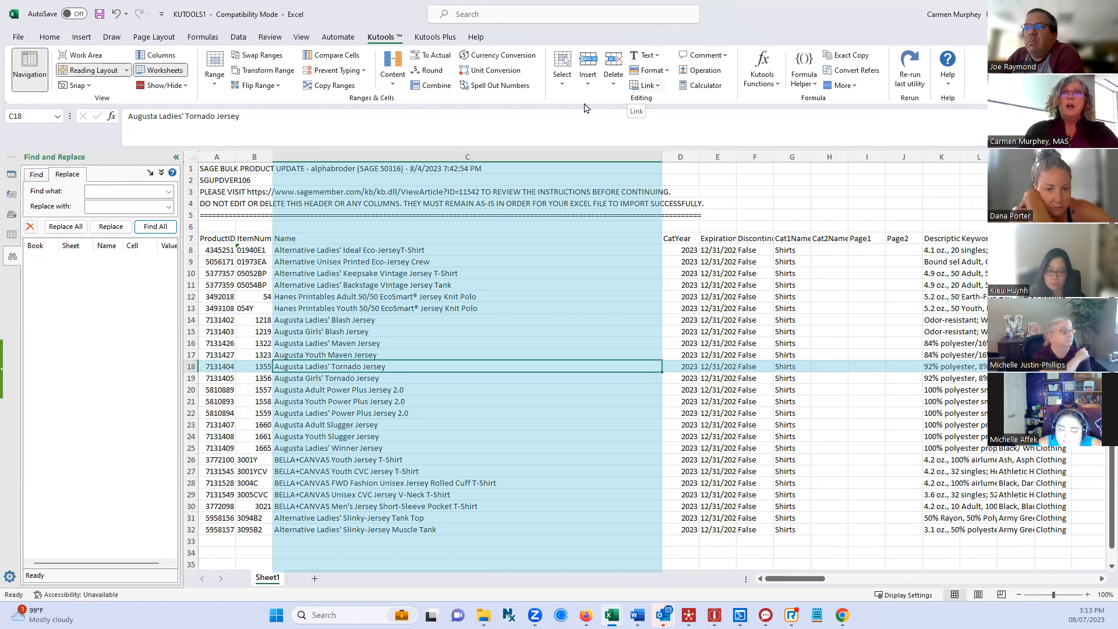
Examine the fields offered by the Find mode and the Replace mode of the Kutools search pane
left_click(36, 174)
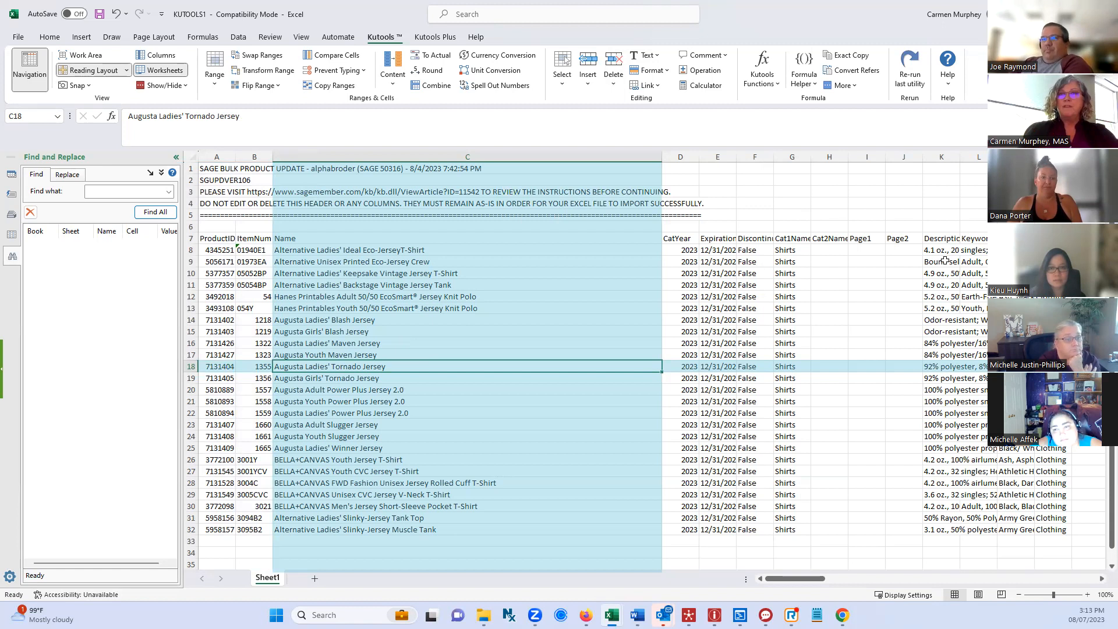
left_click(99, 191)
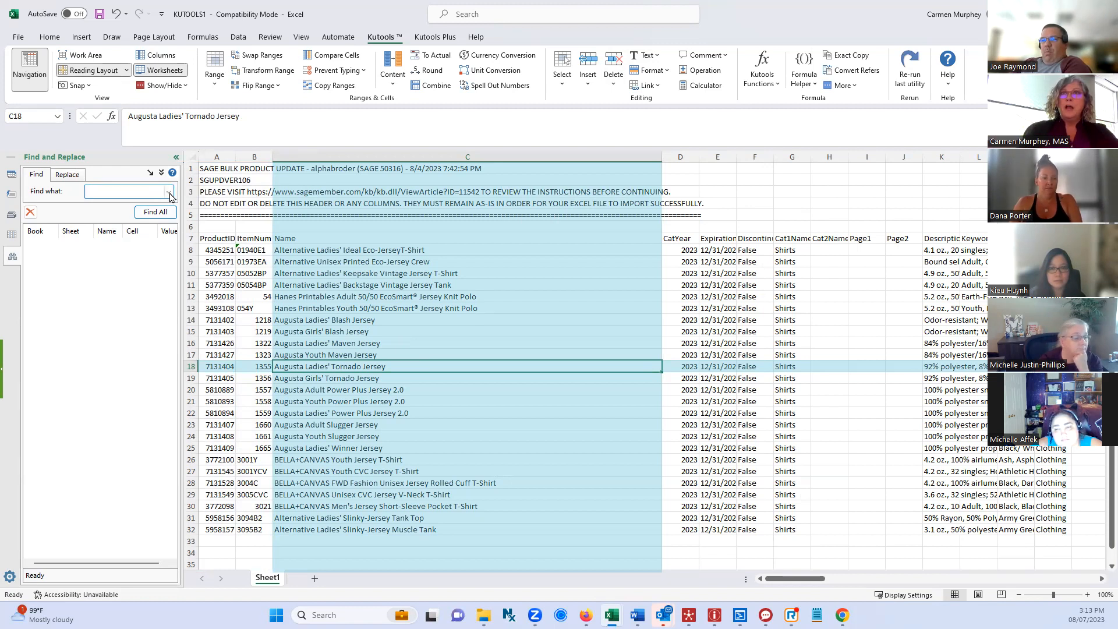
left_click(66, 178)
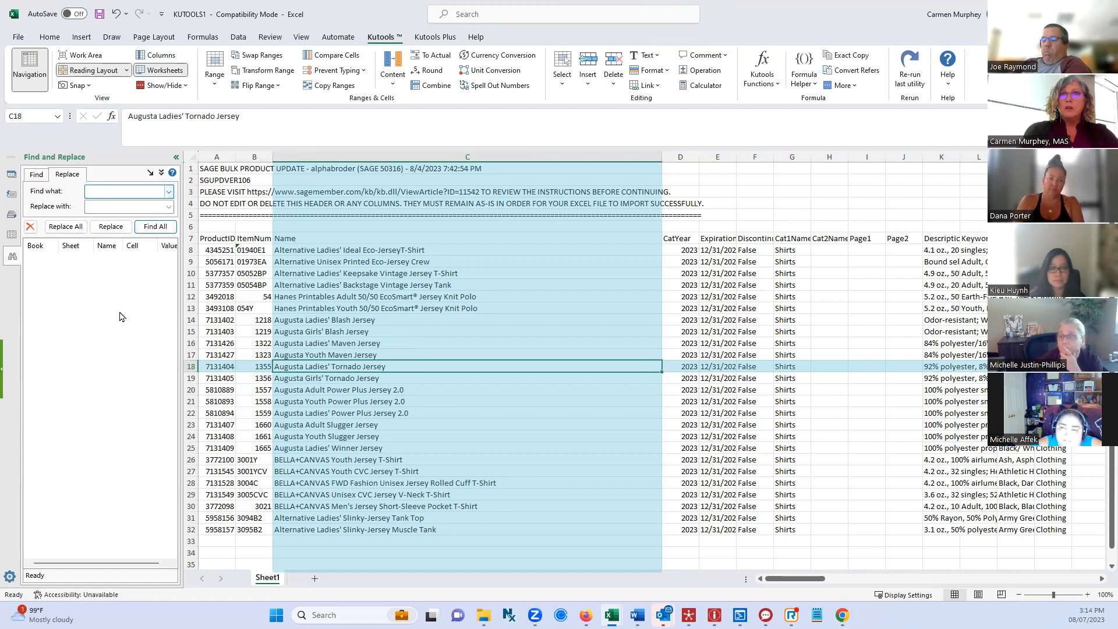
left_click(36, 174)
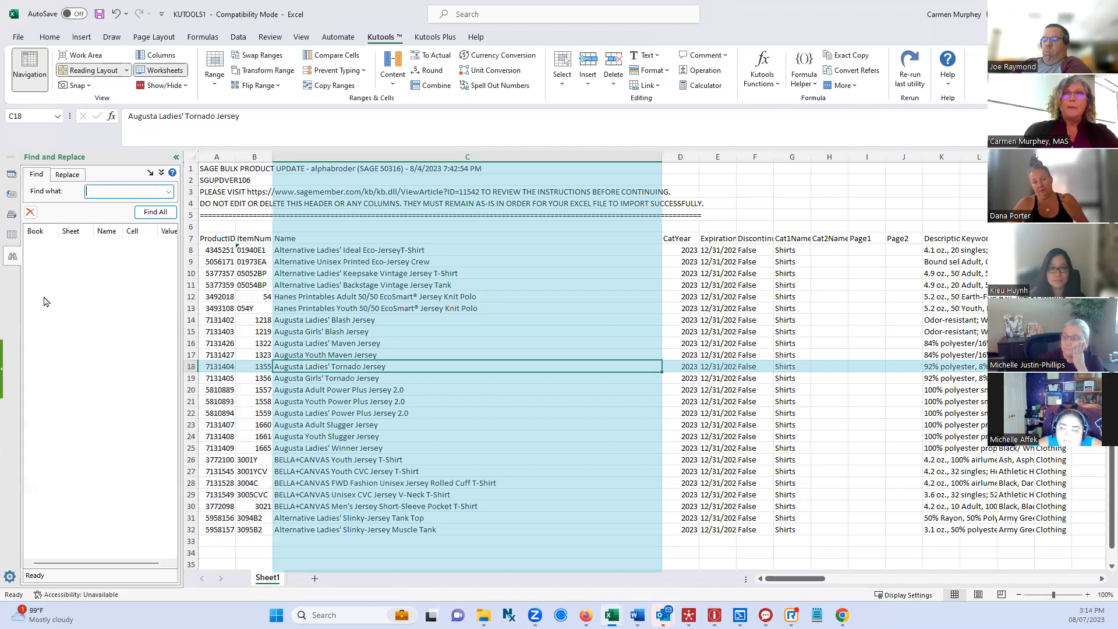
left_click(500, 272)
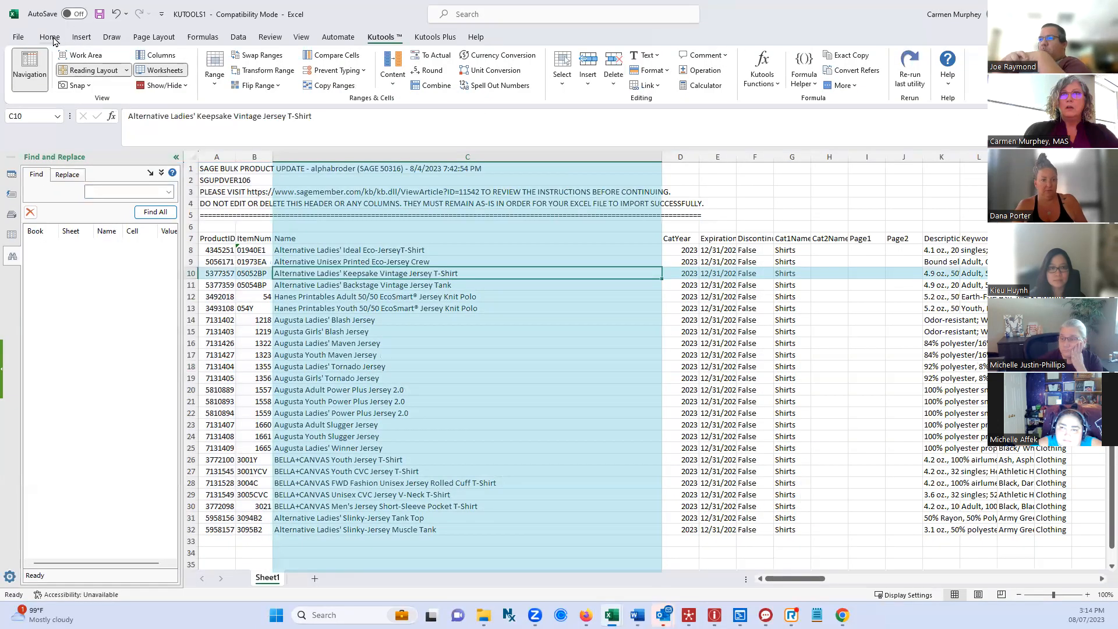
left_click(48, 37)
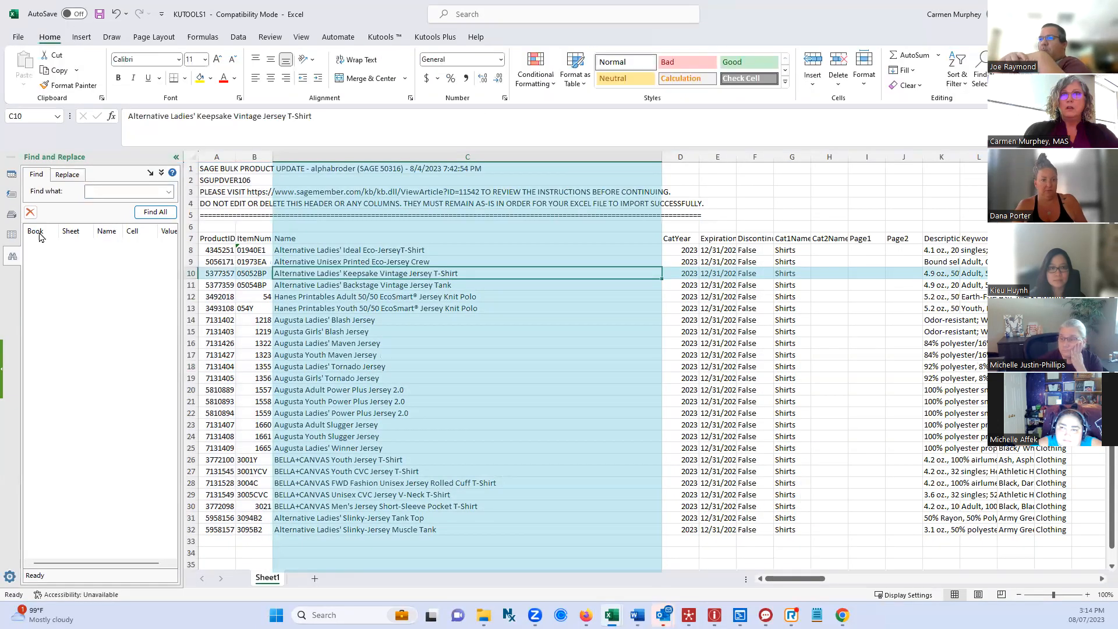
left_click(176, 156)
left_click(12, 256)
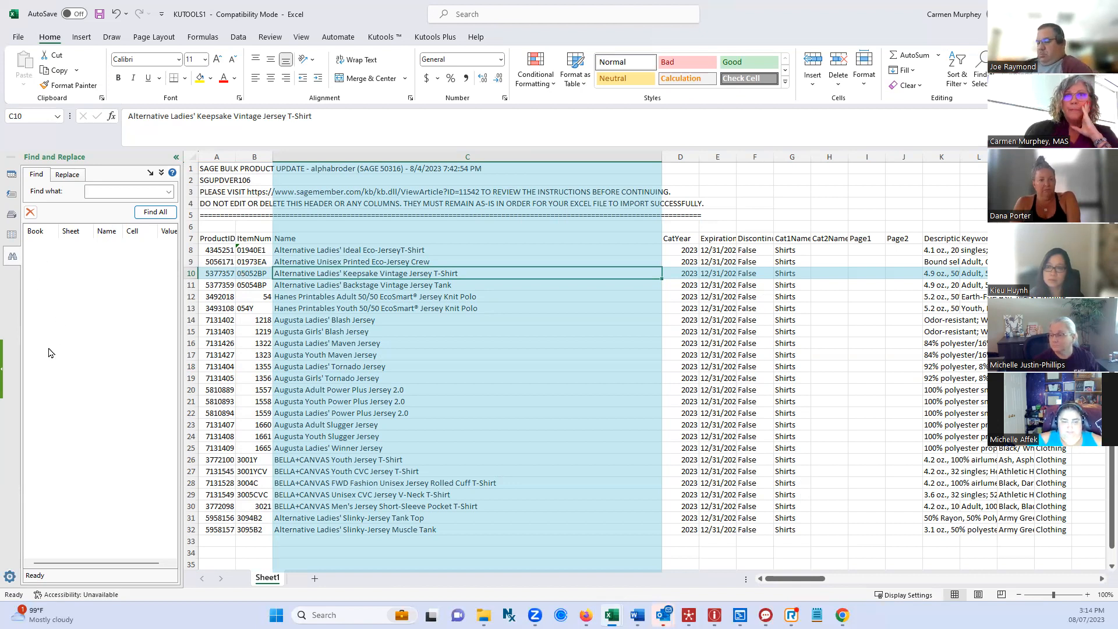
left_click(249, 284)
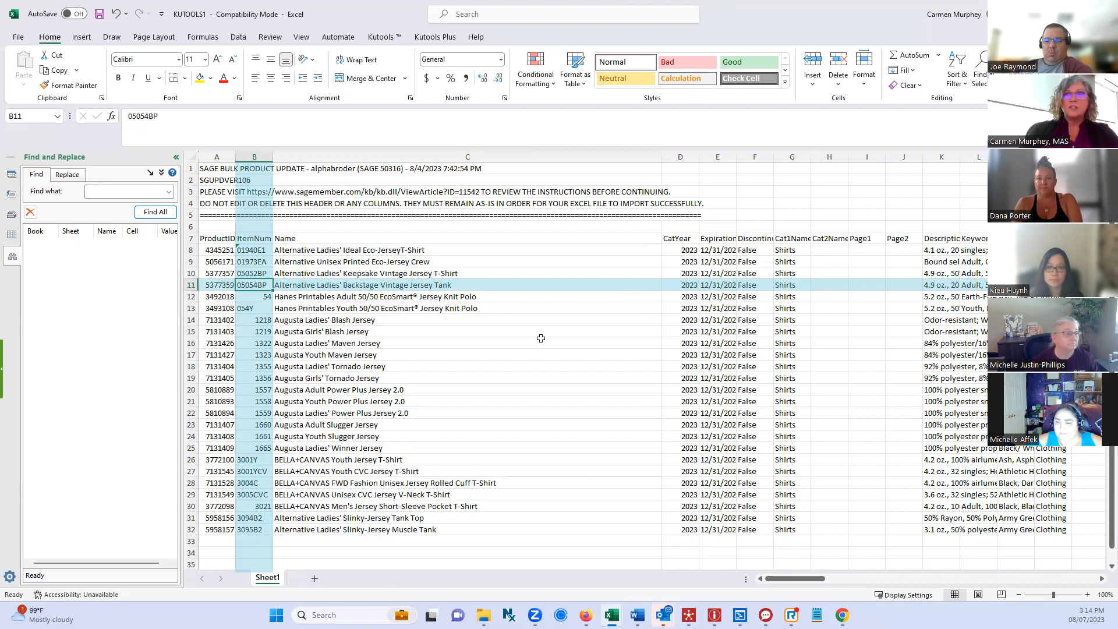
left_click(337, 275)
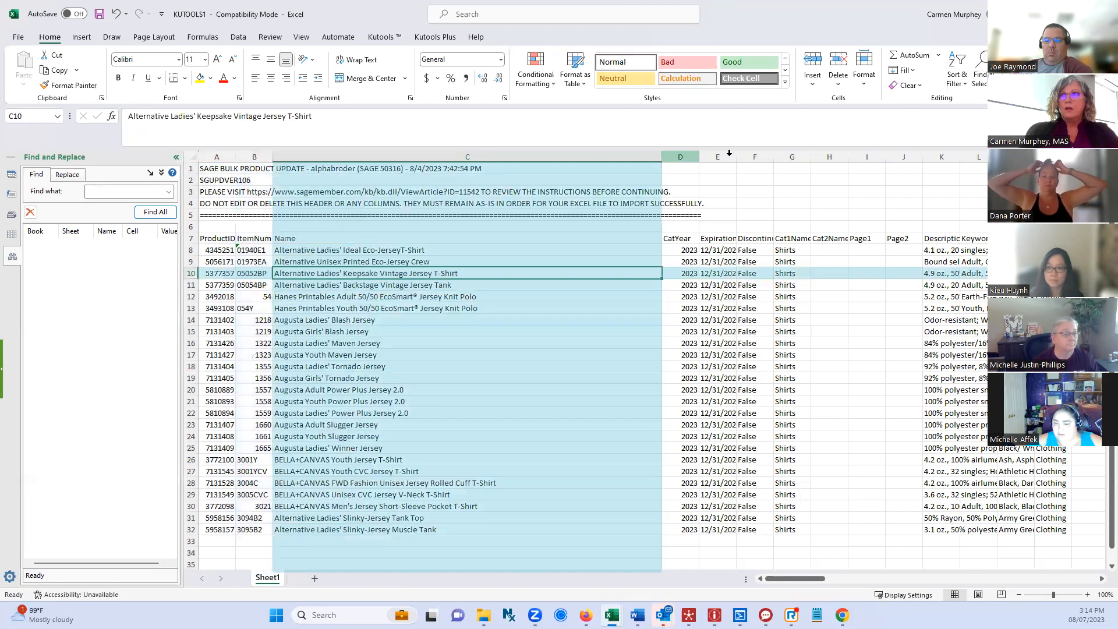
left_click(739, 170)
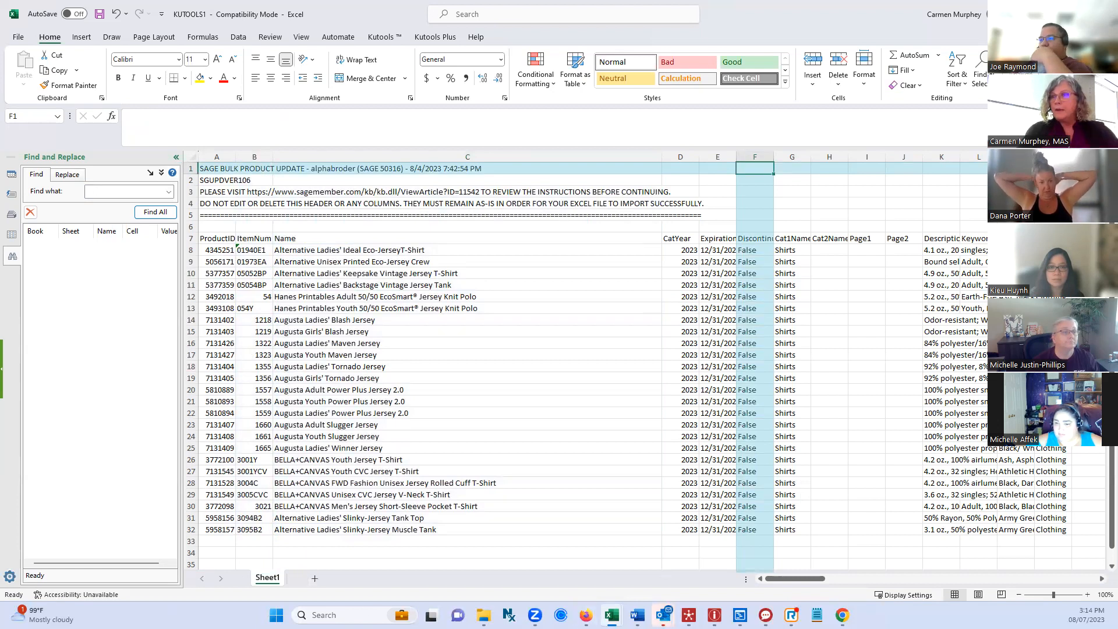
Switch to the For KUTOOLS Training workbook and reload the Find and Replace pane beside the BPU2 sheet
mouse_move(612, 615)
left_click(554, 553)
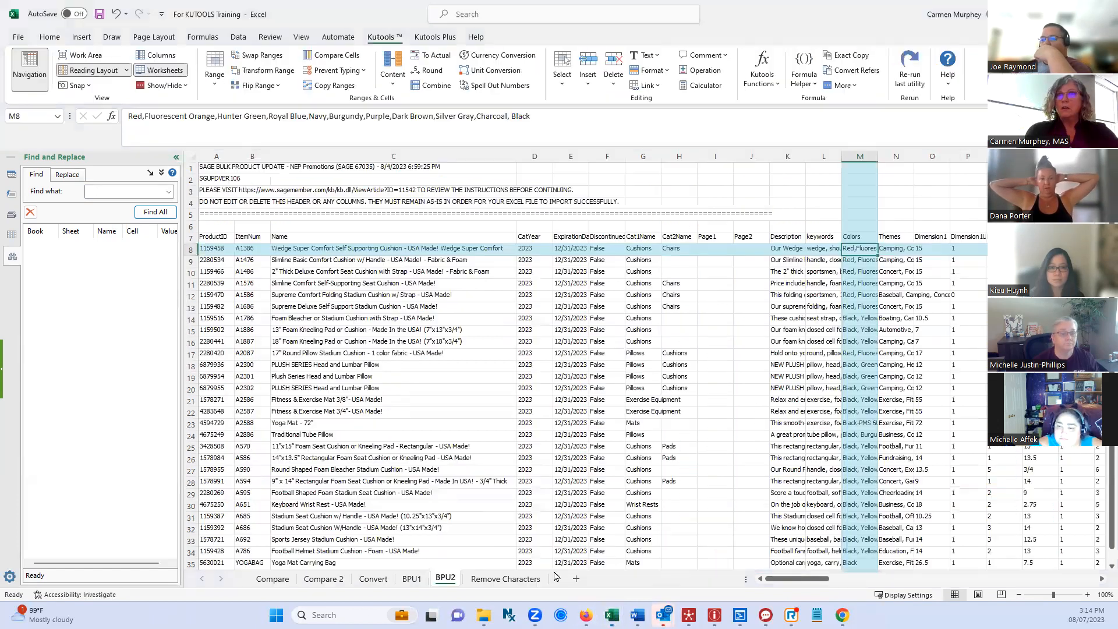
left_click(175, 157)
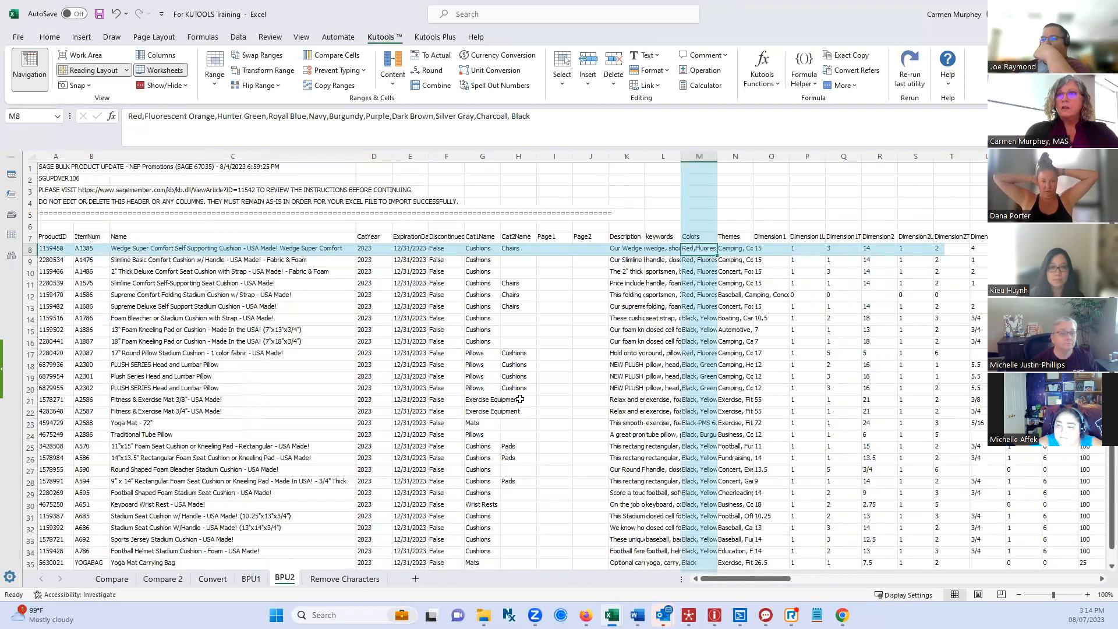
left_click(402, 412)
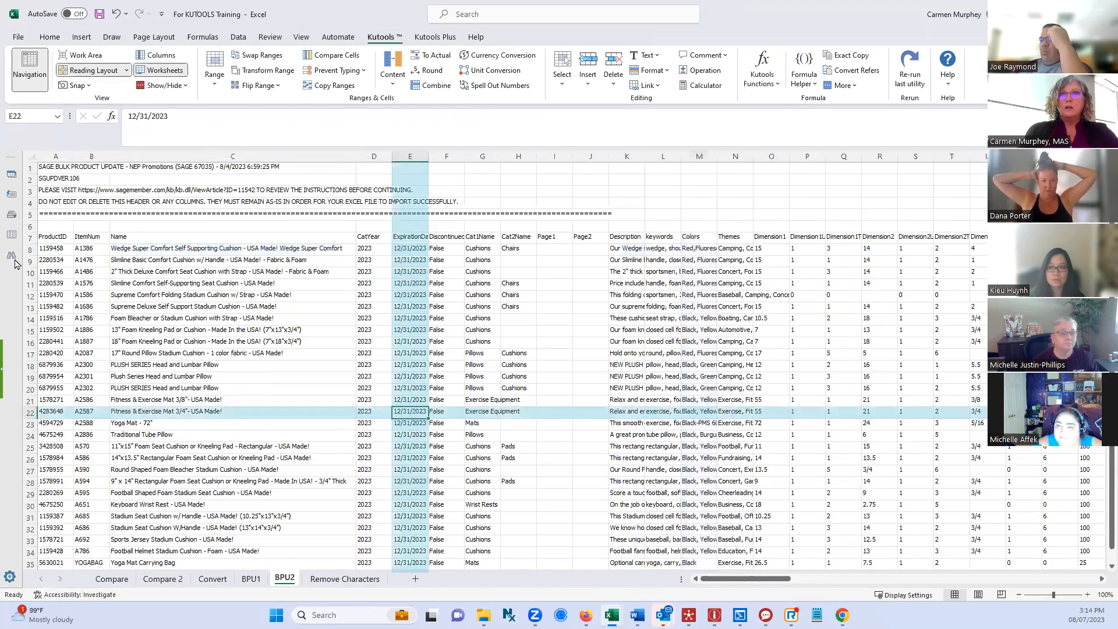
left_click(15, 260)
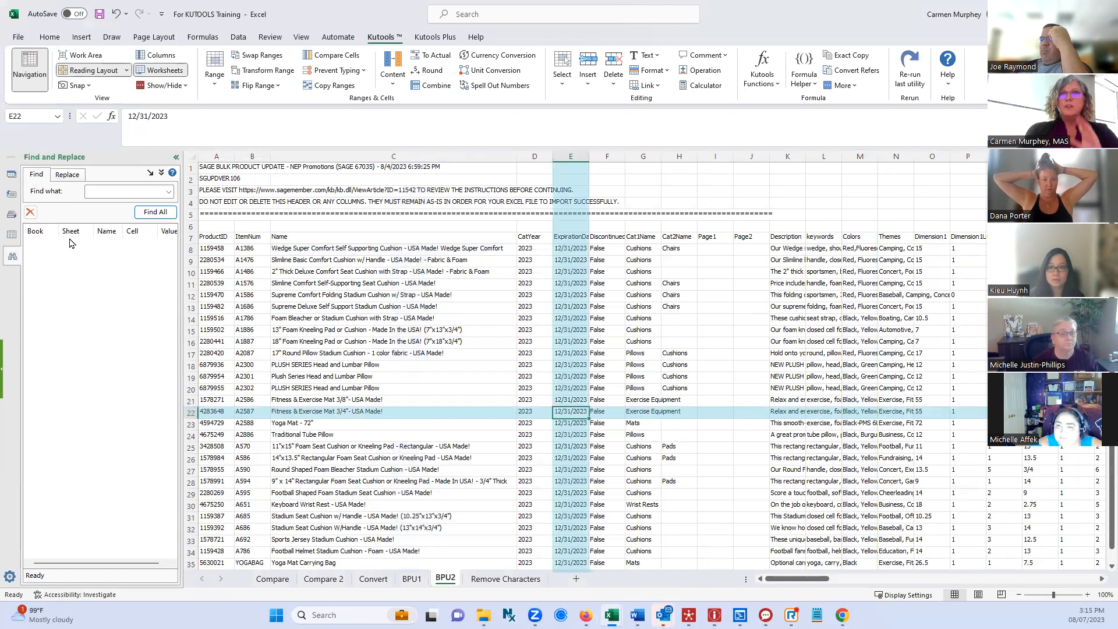
Expand the advanced options of the Find and Replace pane and review the available search scopes
left_click(67, 174)
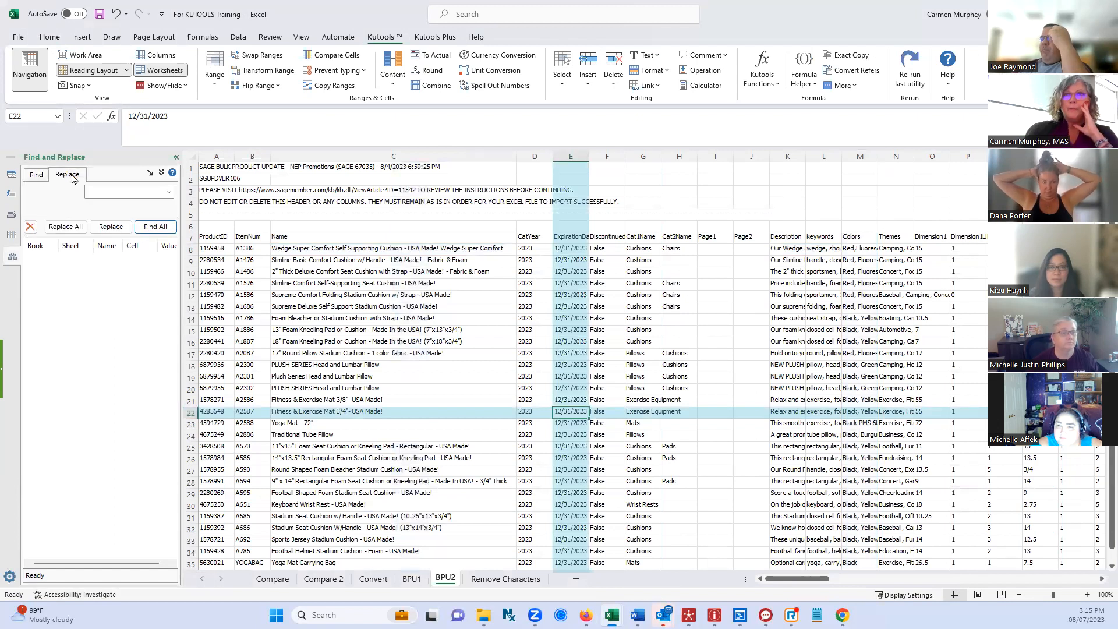
left_click(161, 172)
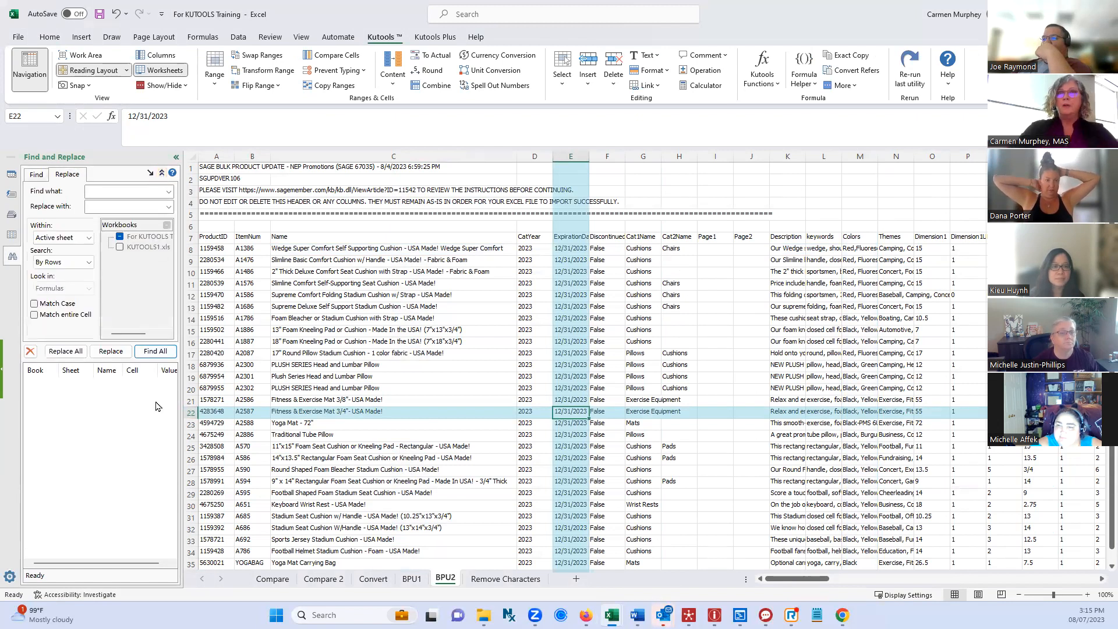
left_click(33, 176)
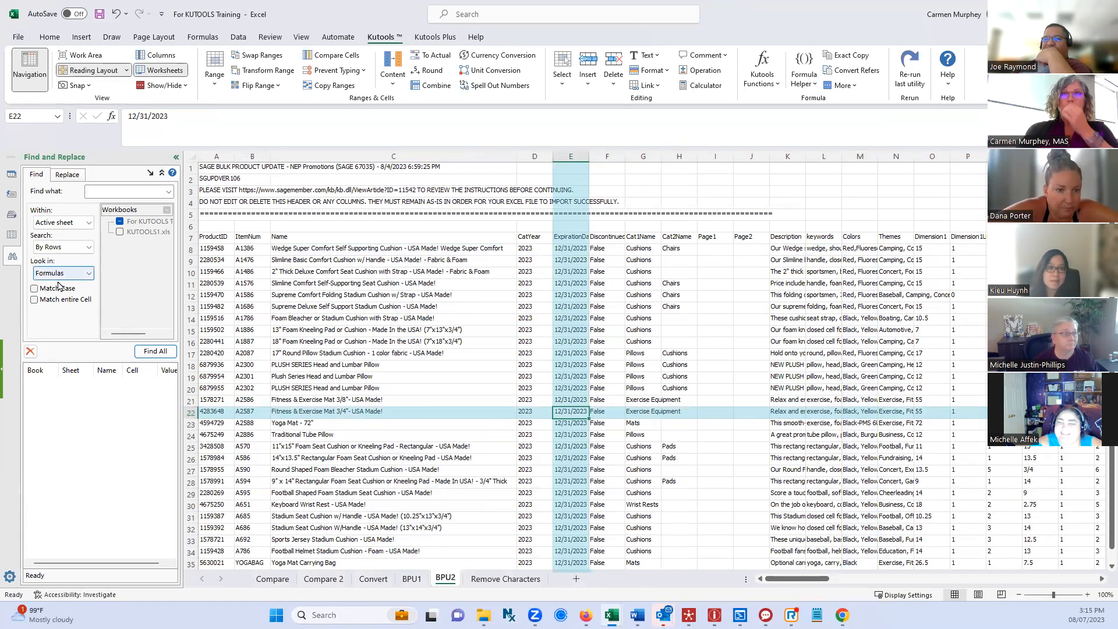
left_click(87, 224)
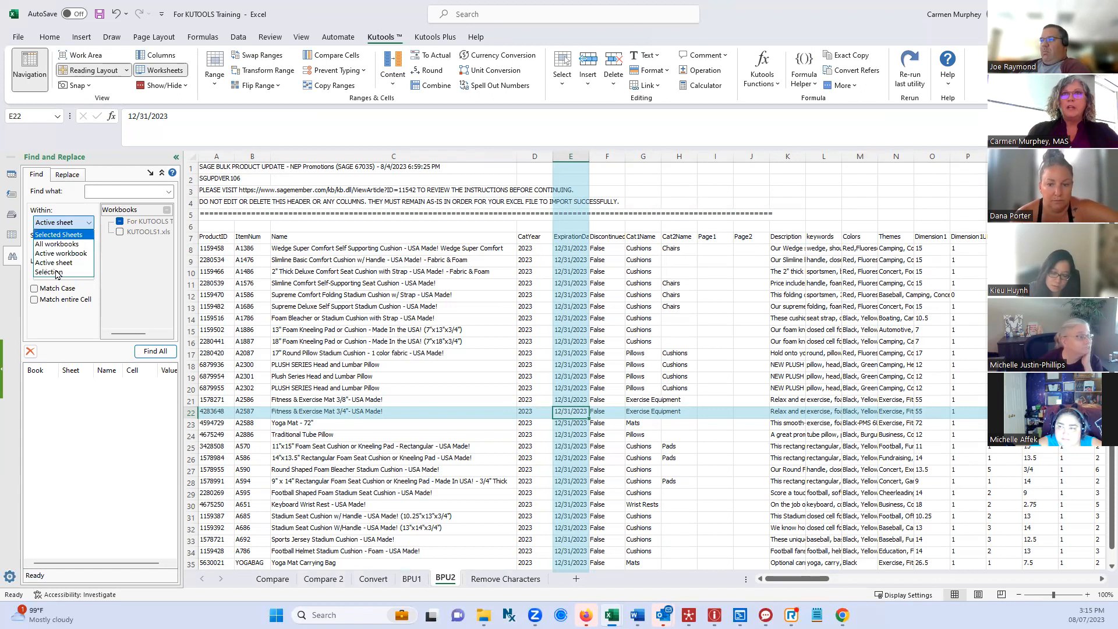
left_click(75, 183)
Set the Replace scope to Selection, using the whole Description column K
left_click(68, 176)
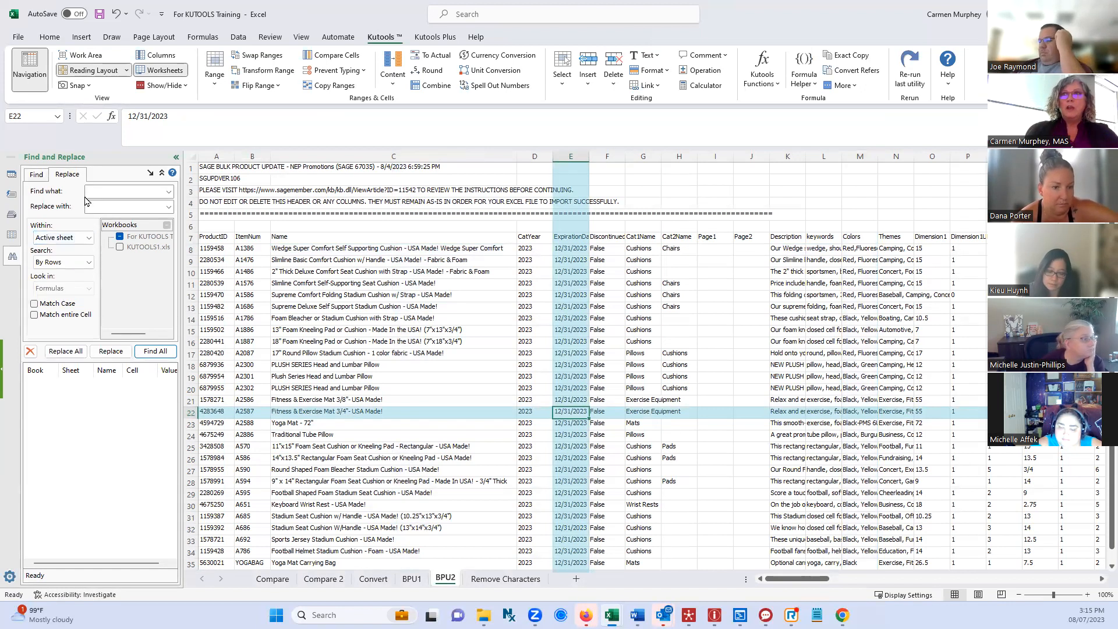
left_click(104, 193)
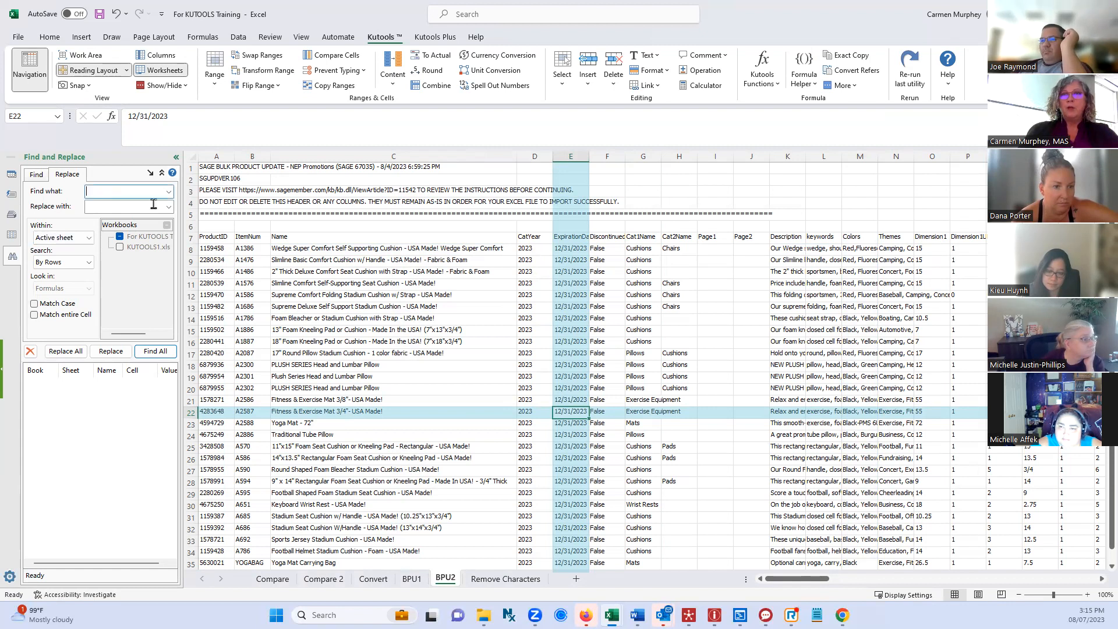
left_click(117, 208)
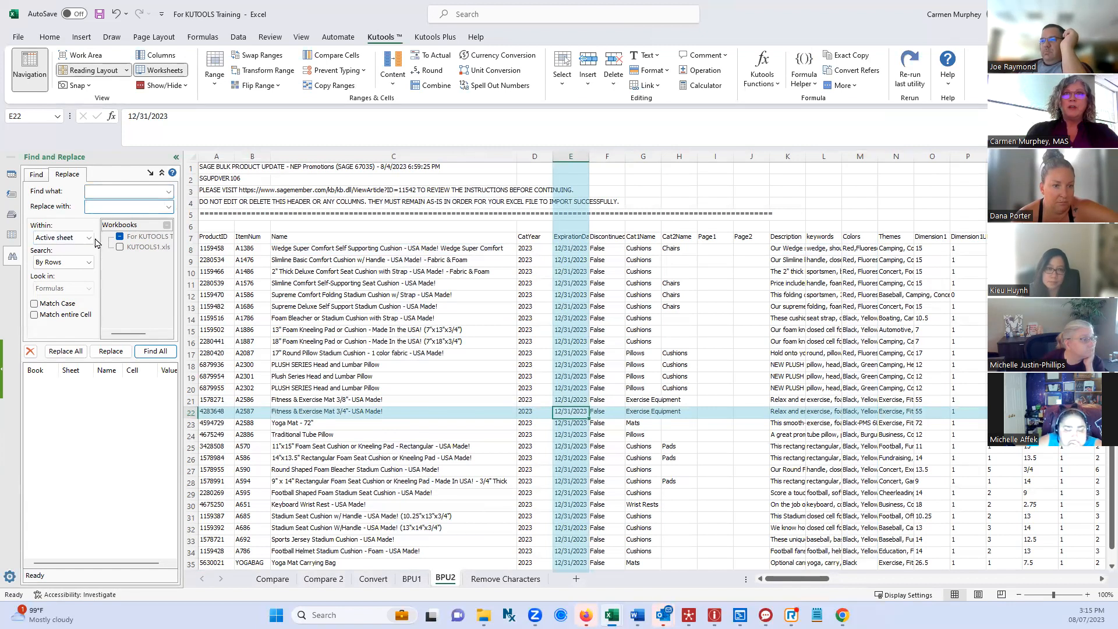
left_click(89, 238)
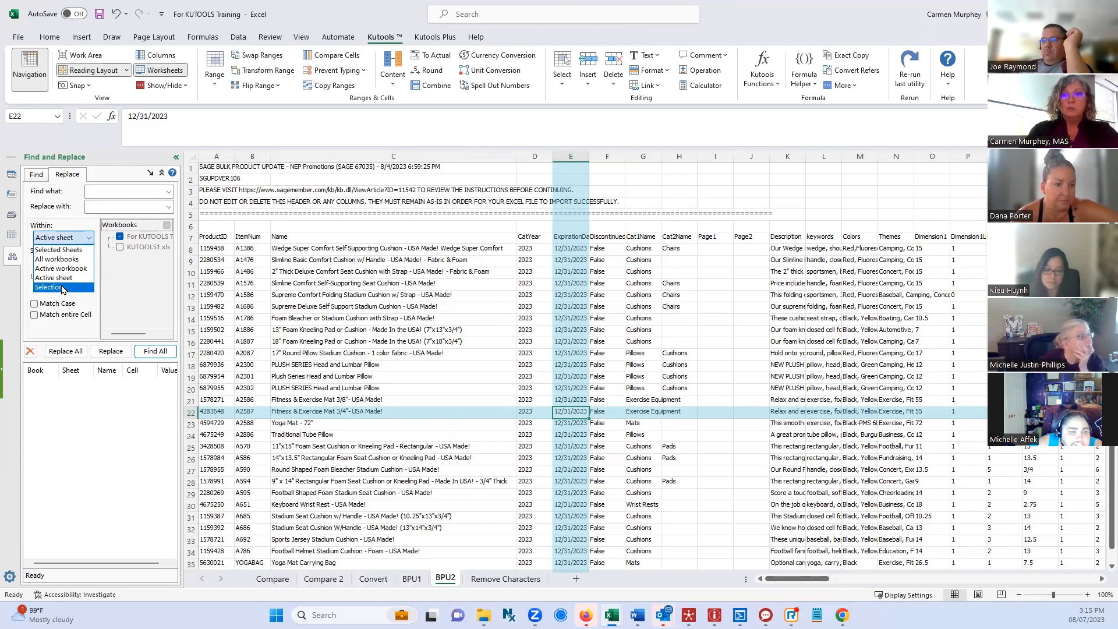
left_click(791, 152)
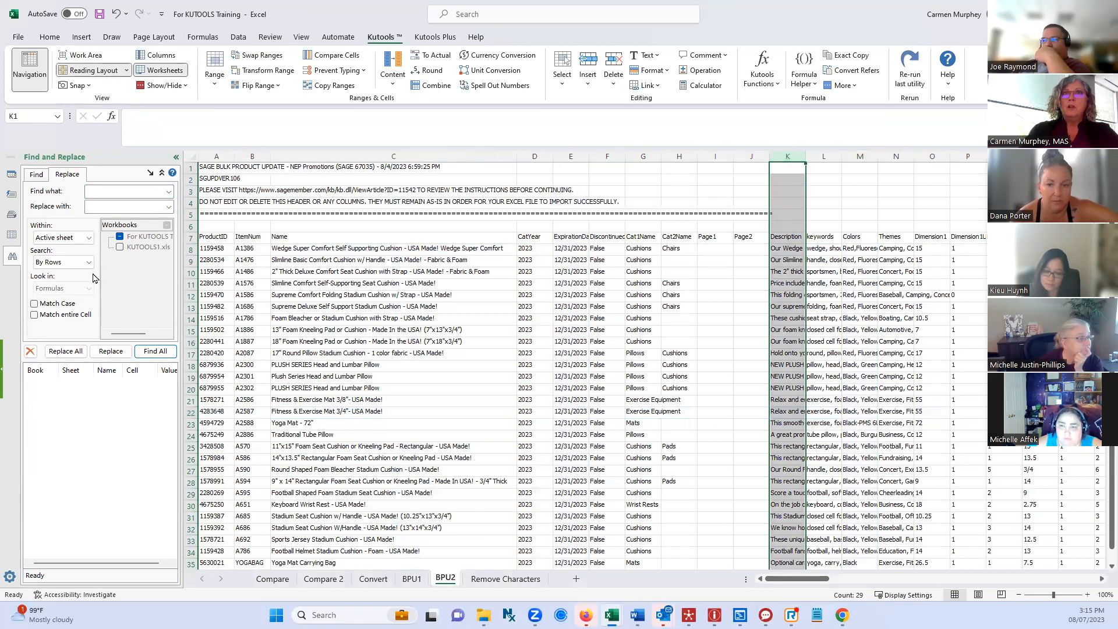
left_click(90, 239)
left_click(65, 293)
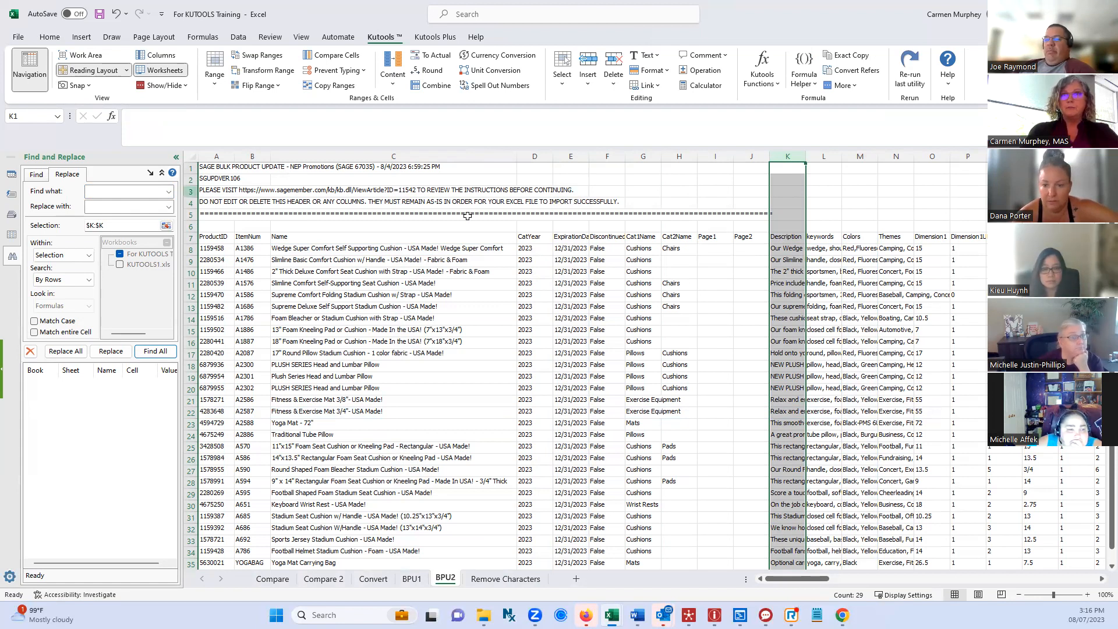
Collapse the Find and Replace pane and leave cell editing by selecting the Name header in C7
left_click(821, 137)
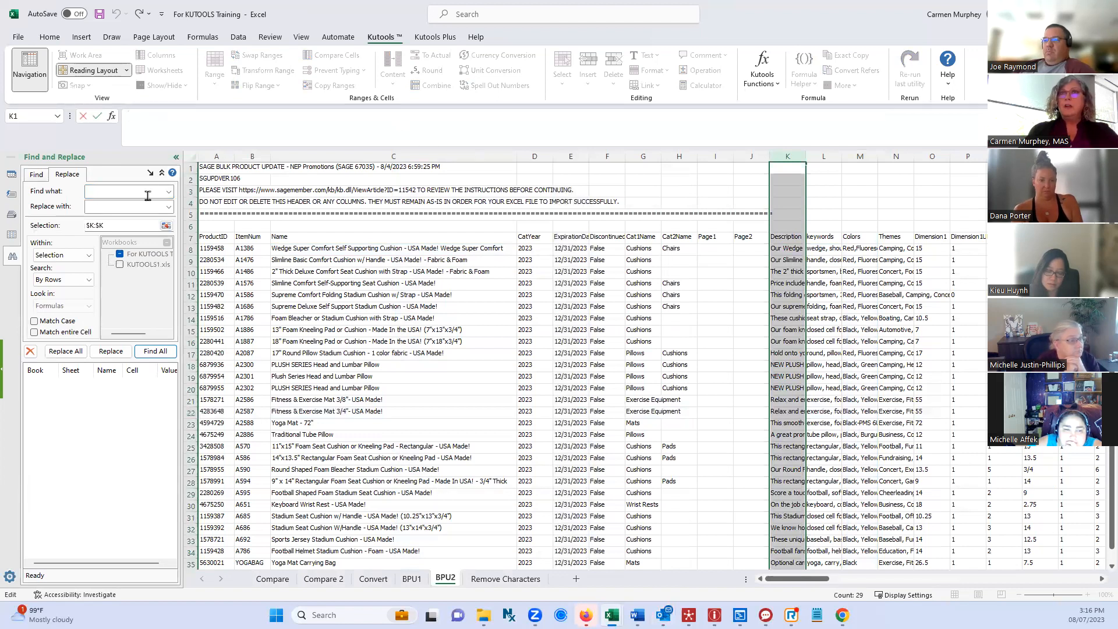
left_click(176, 158)
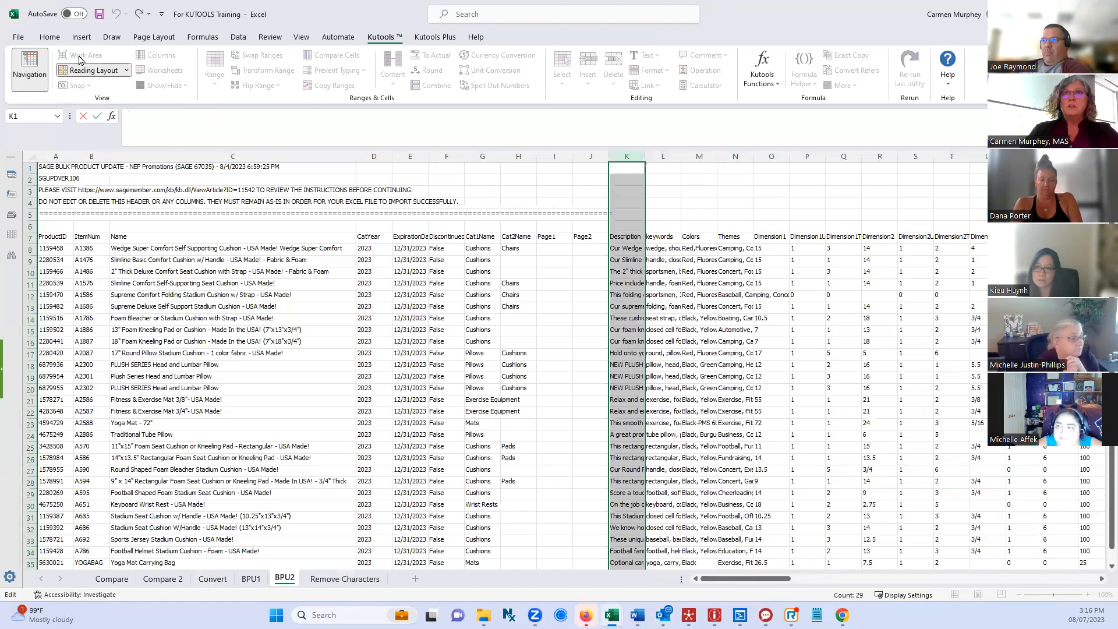
left_click(316, 236)
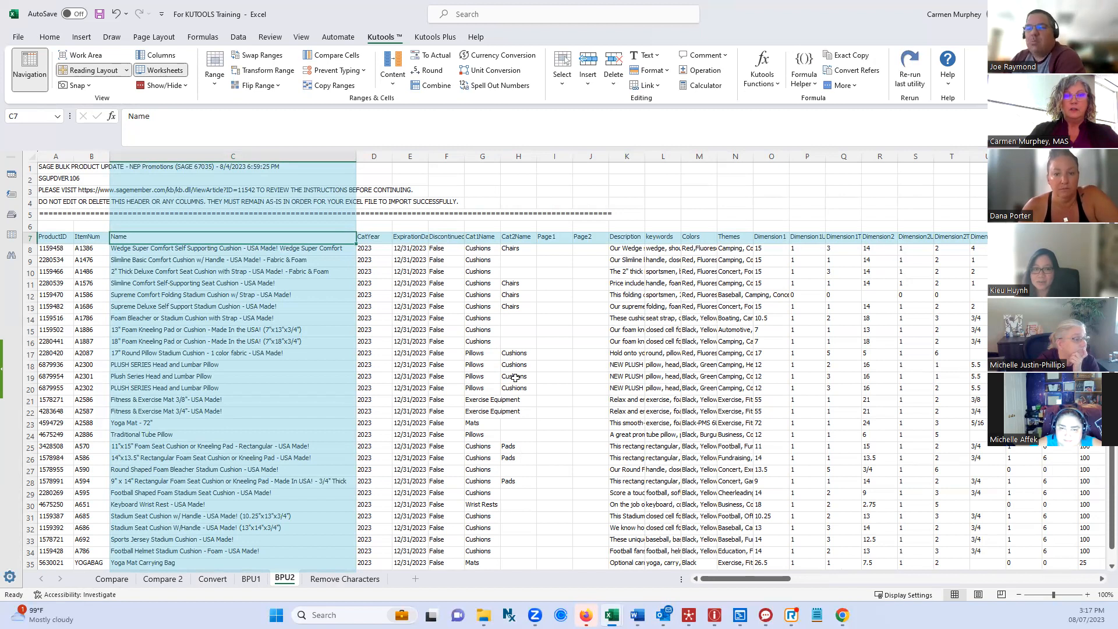
left_click(524, 354)
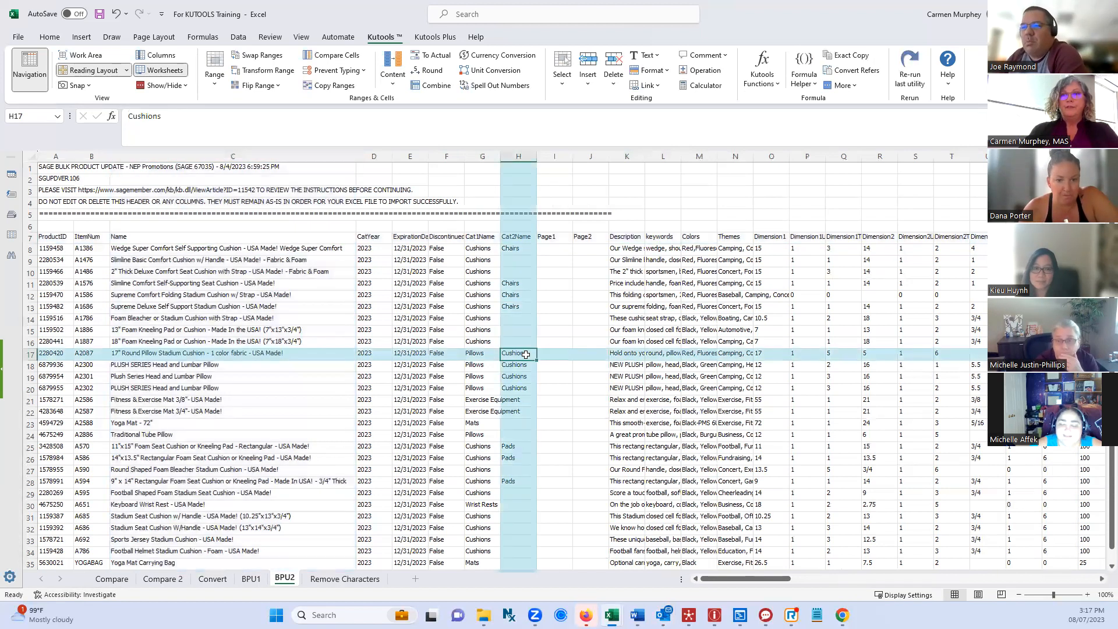
left_click(558, 322)
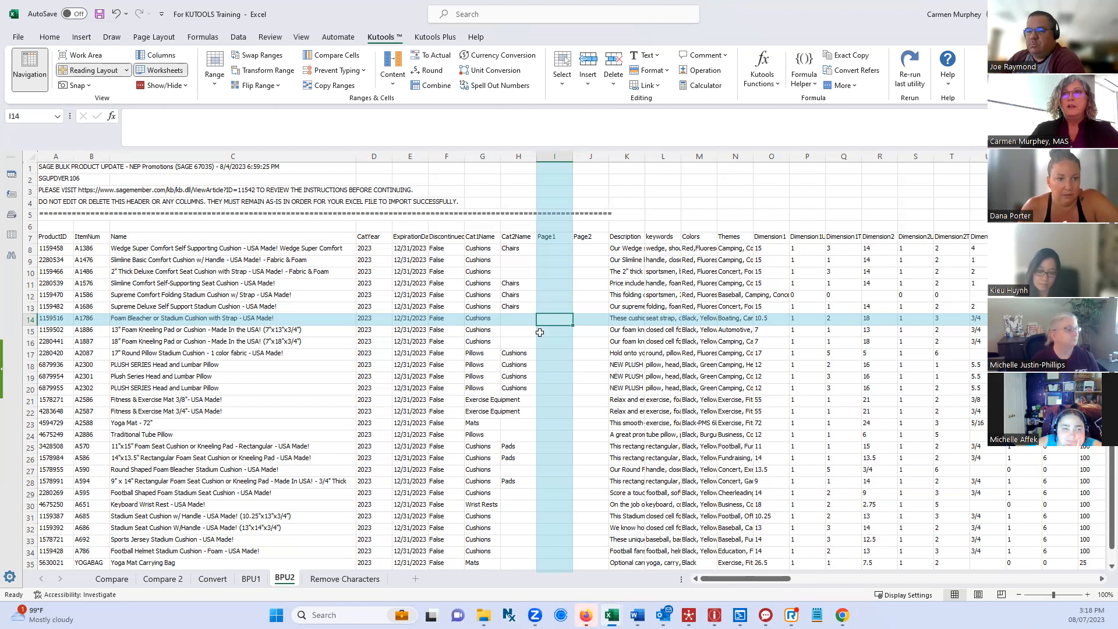
left_click(419, 320)
left_click(424, 330)
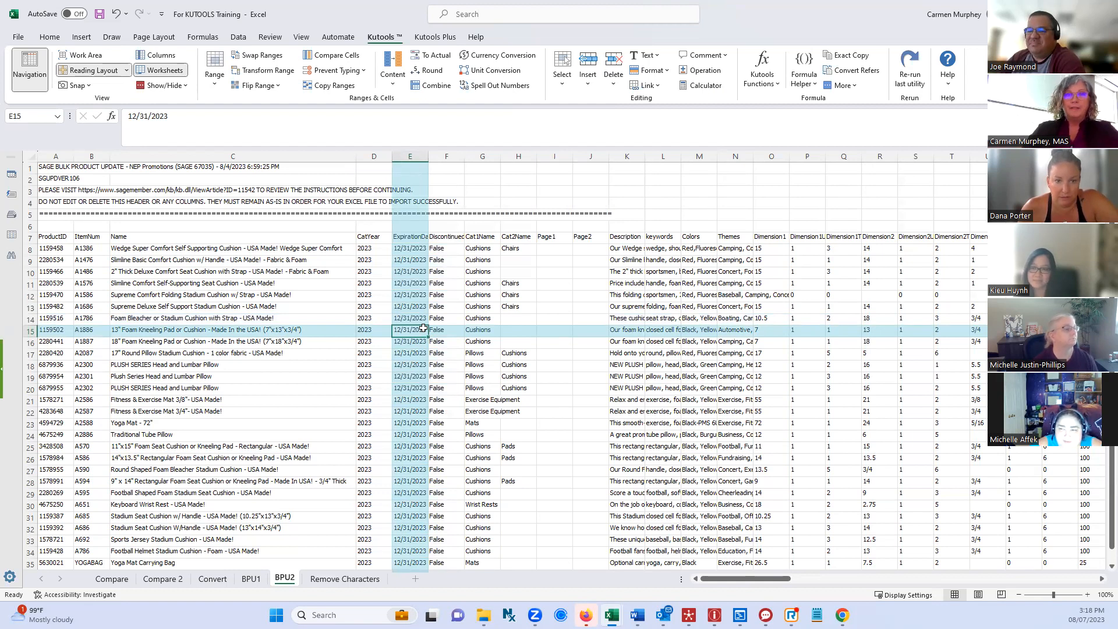
left_click(570, 390)
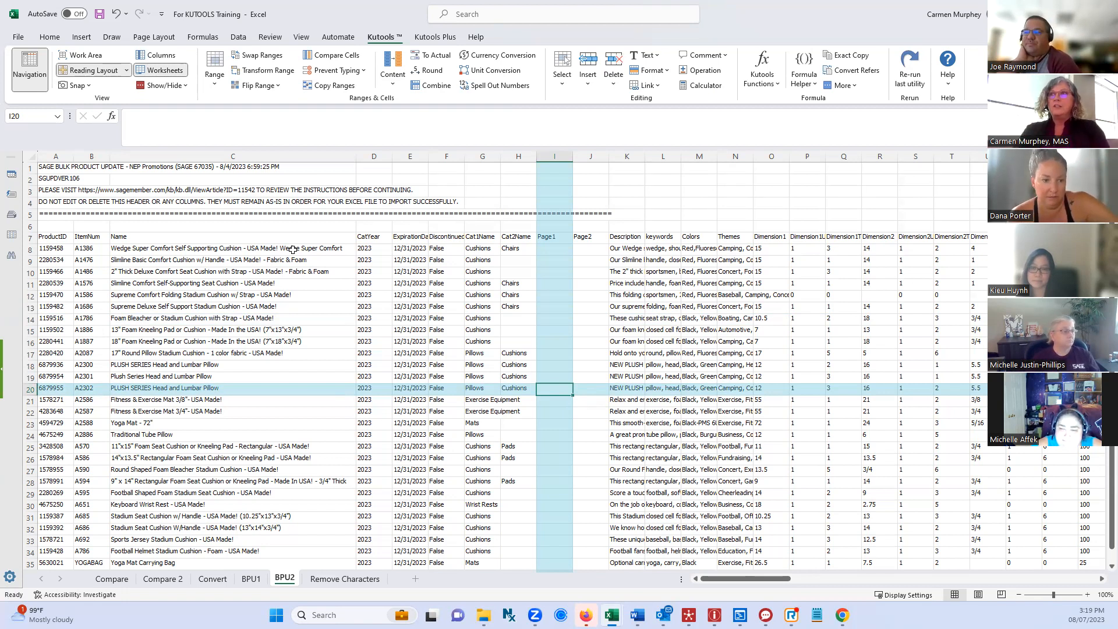
left_click(643, 240)
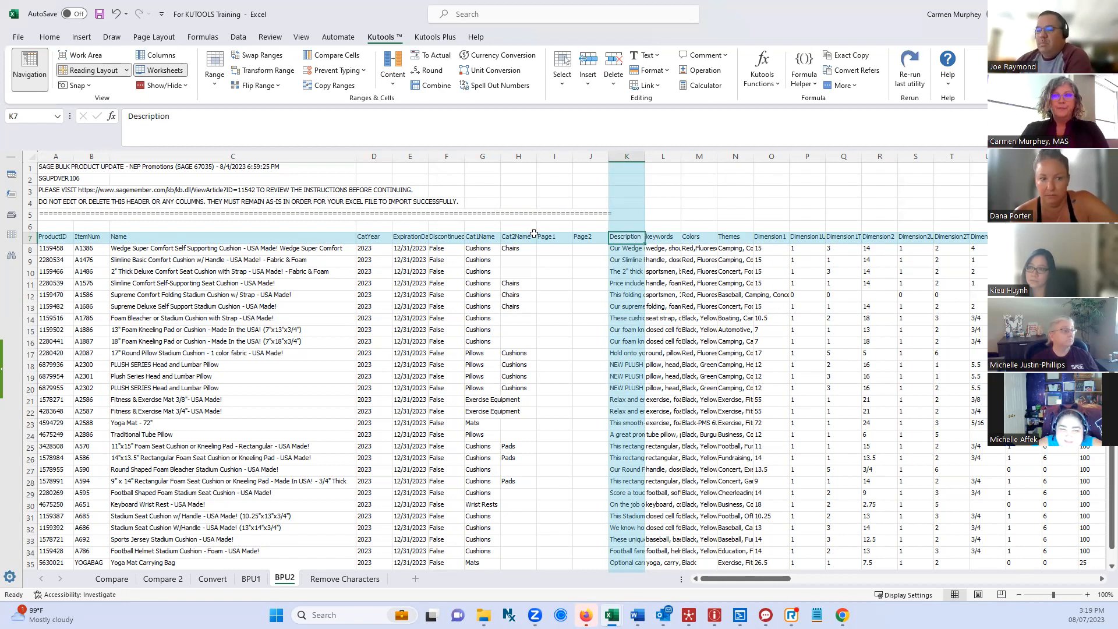
left_click(316, 164)
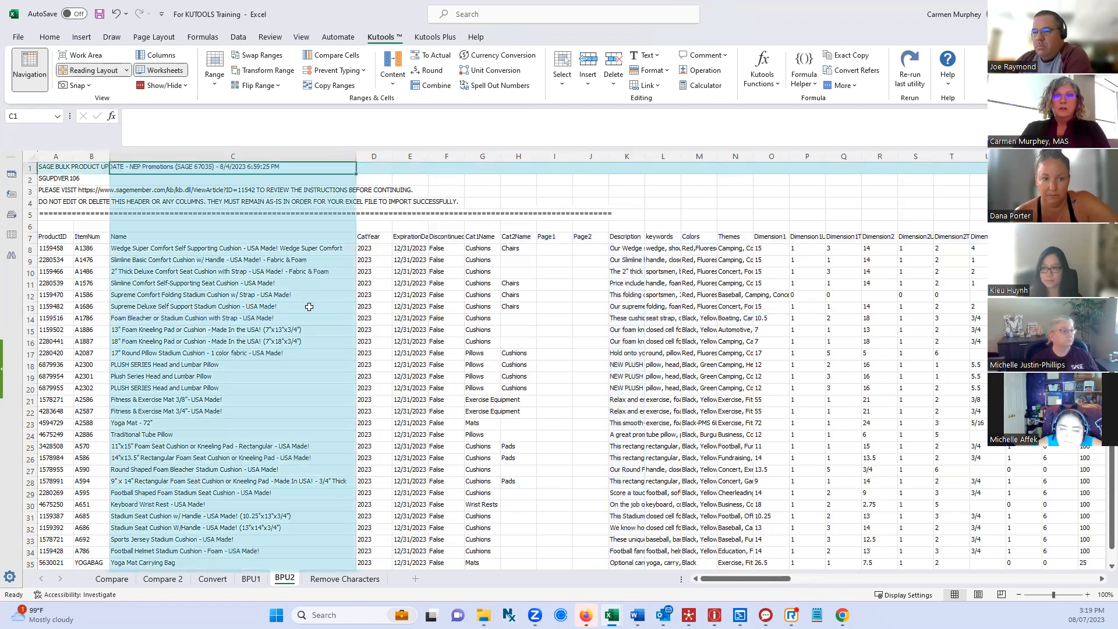
left_click(311, 305)
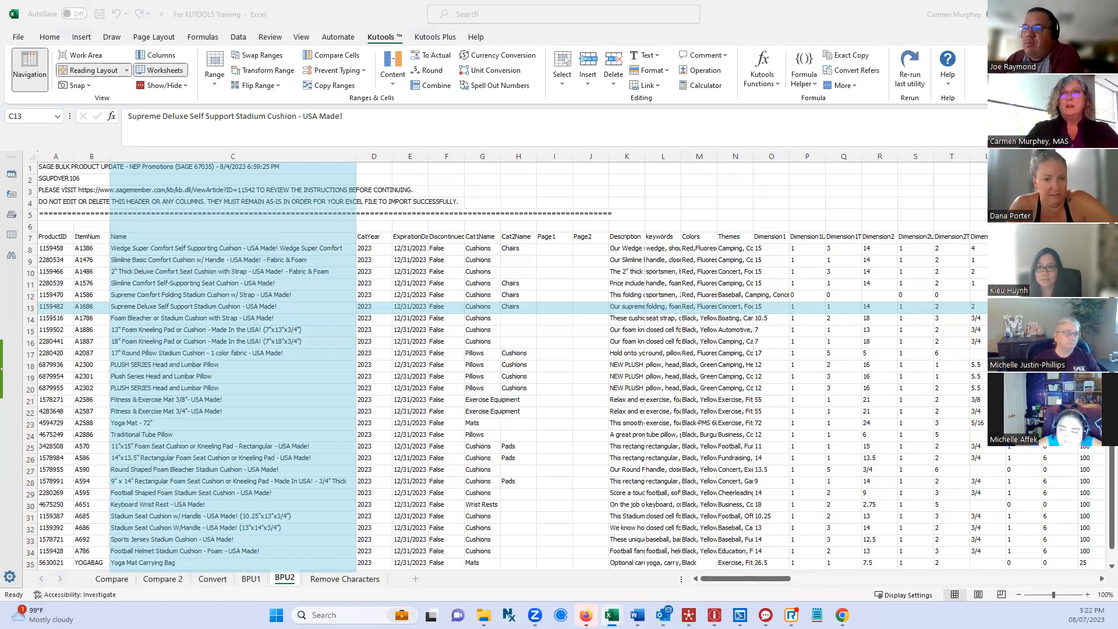
Select the whole Description column K and reopen the Find and Replace pane with that column as the selection
left_click(12, 262)
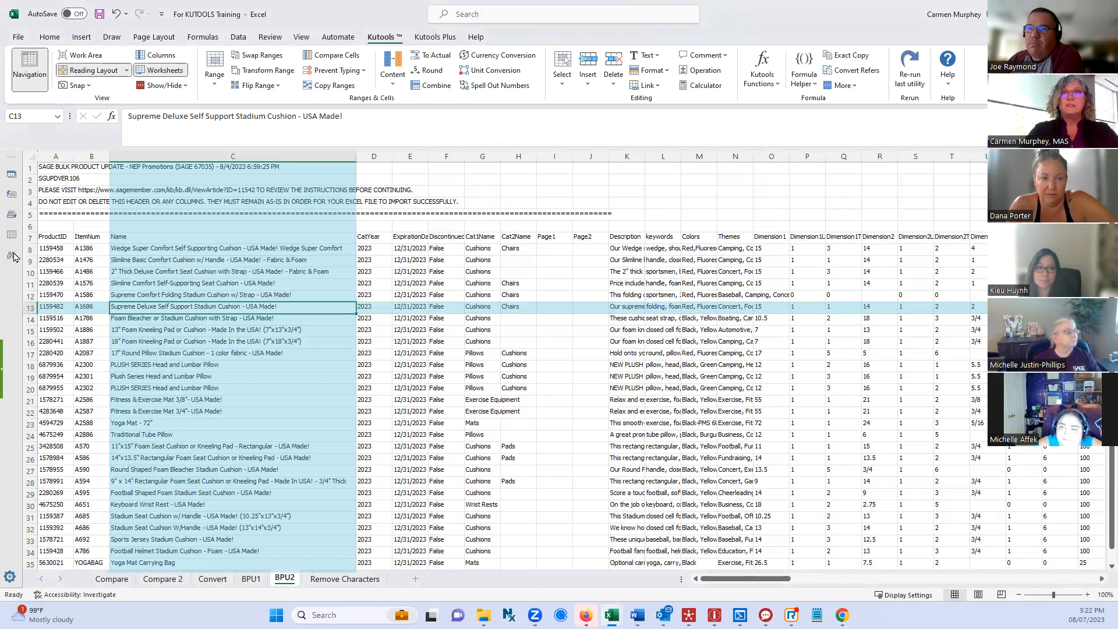
left_click(632, 153)
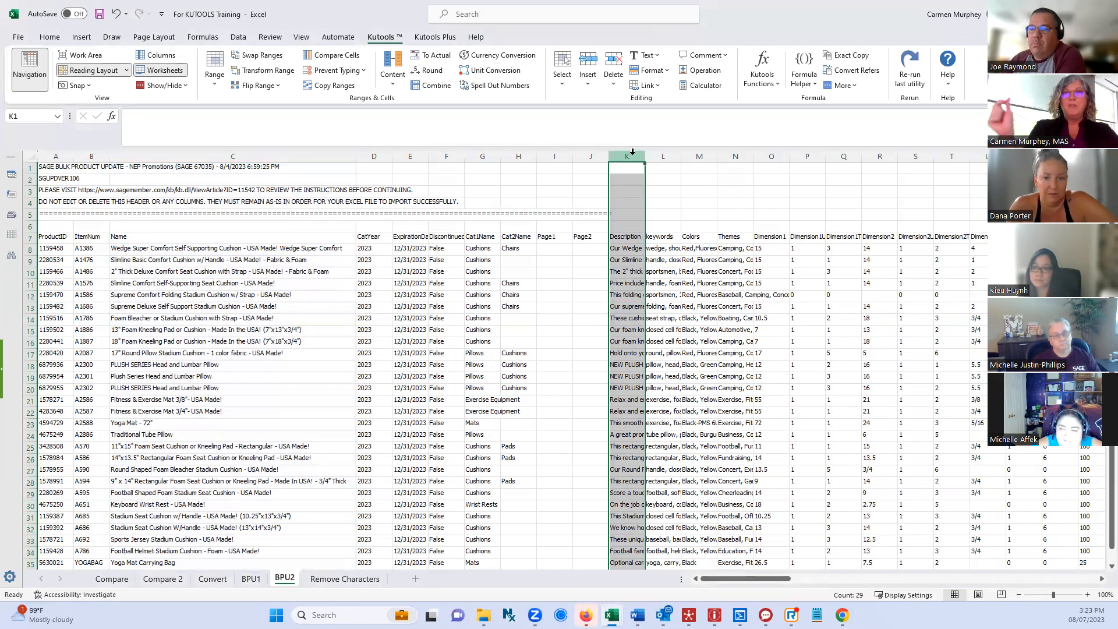
left_click(17, 256)
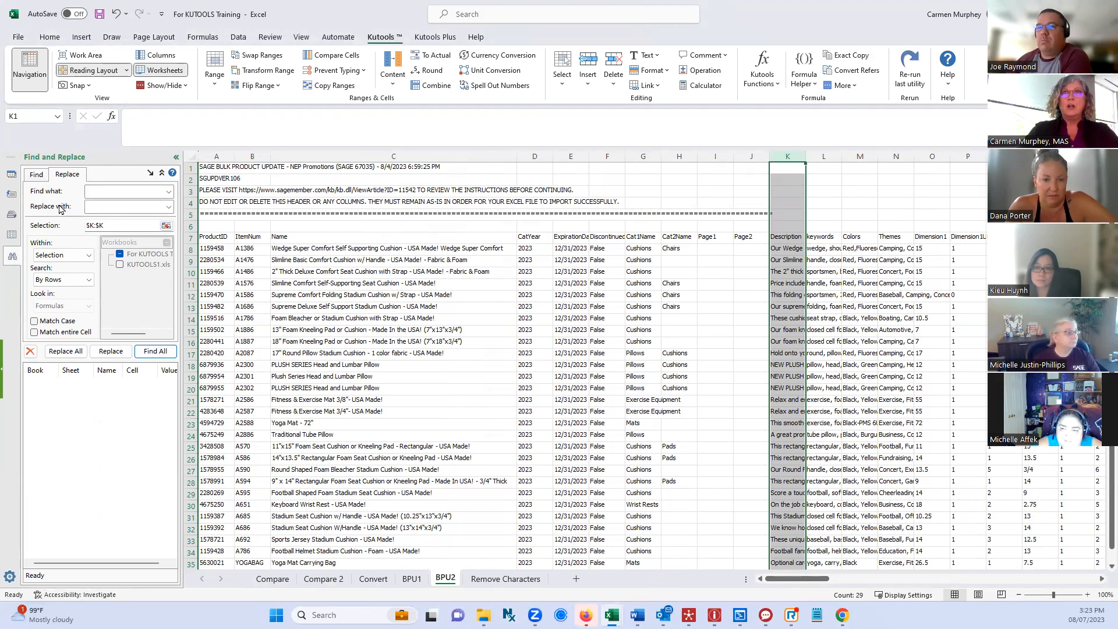
Enter "with" as the text to find and leave the replacement text empty
left_click(93, 191)
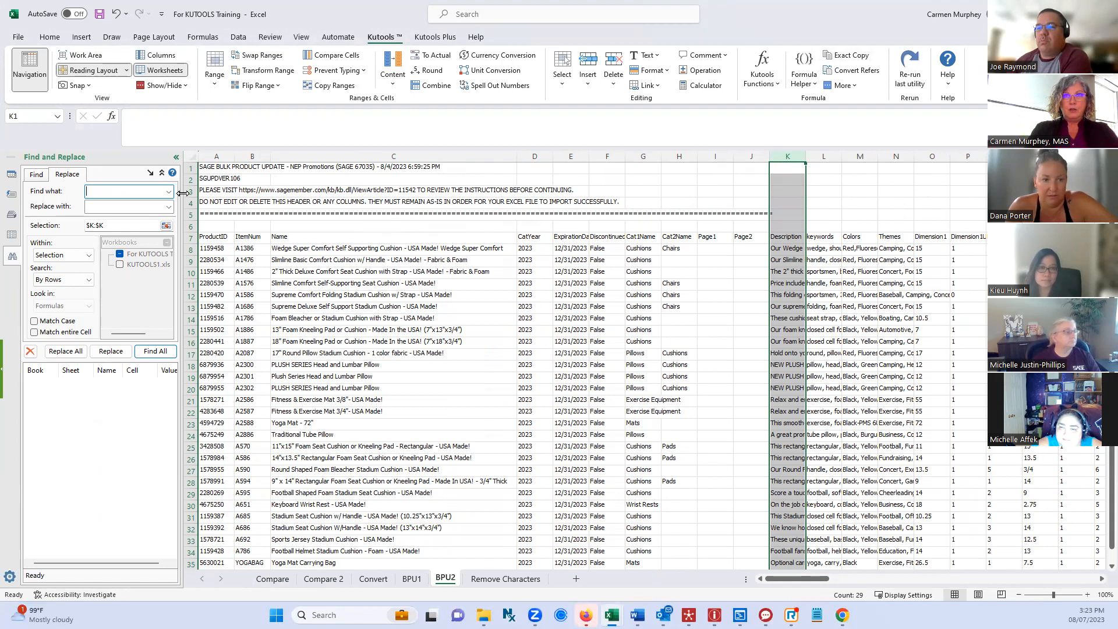
type("with")
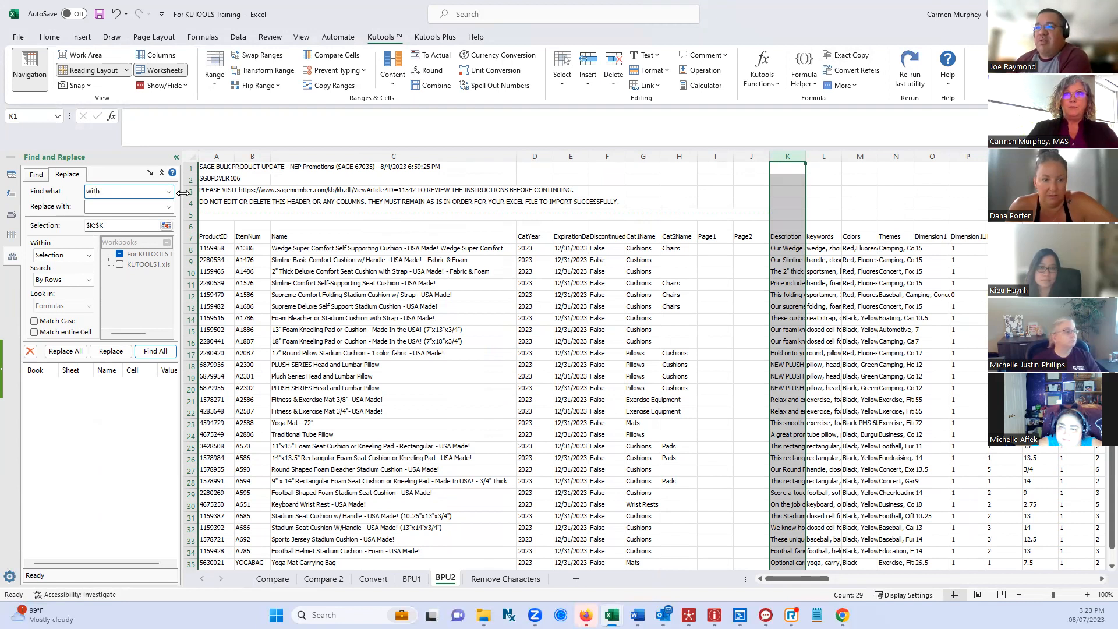
left_click(111, 206)
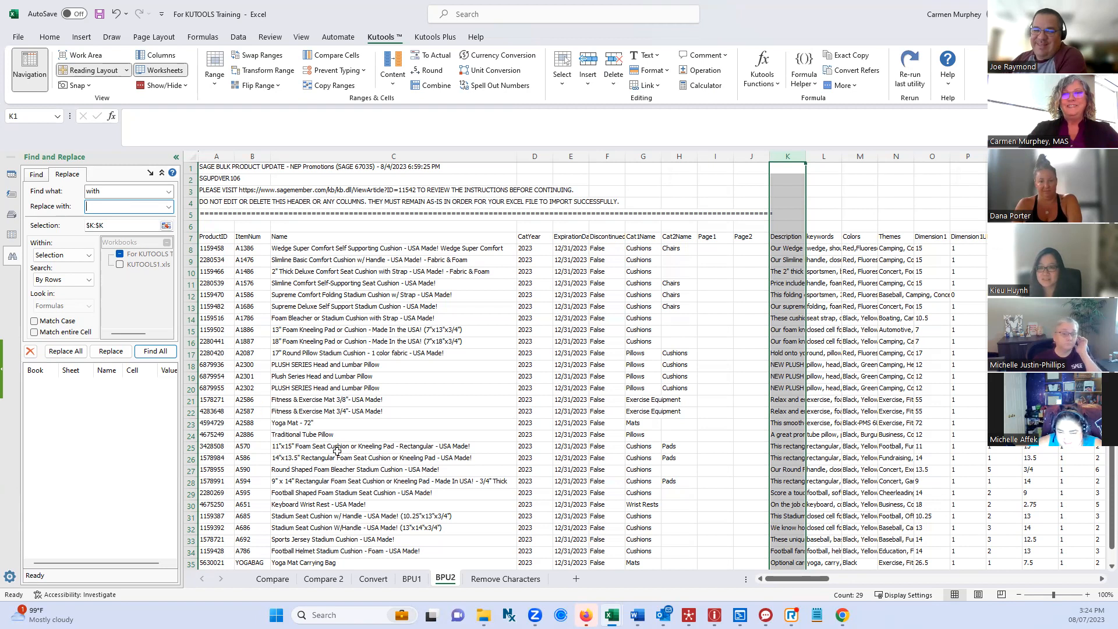
Add a space before and after "with" in the text to find, so that it targets only the separate word
double_click(117, 191)
left_click(108, 207)
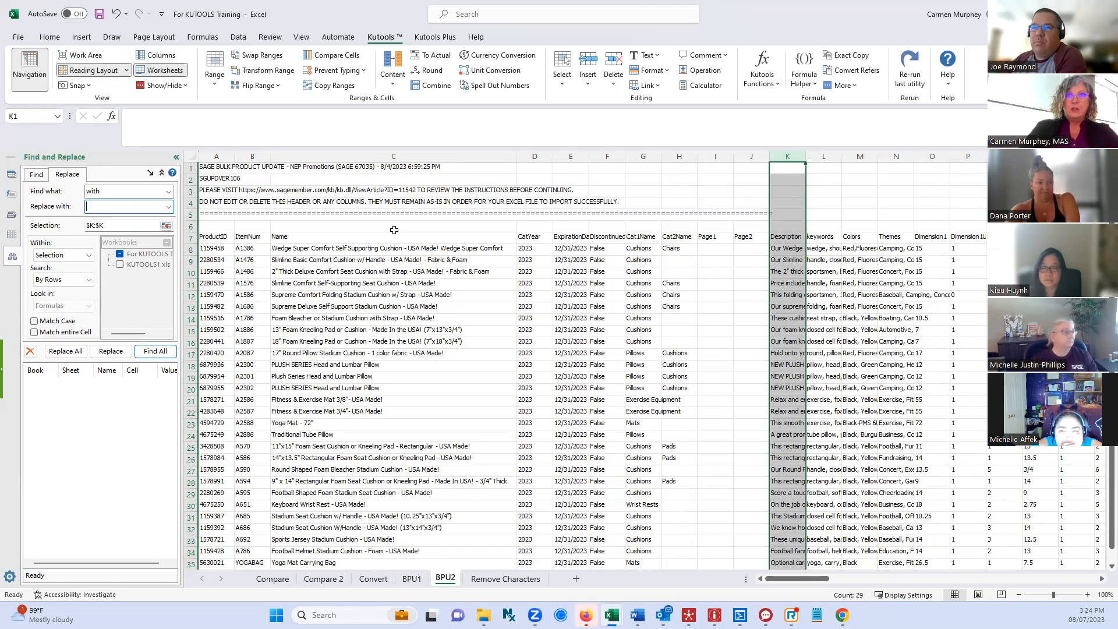
double_click(92, 192)
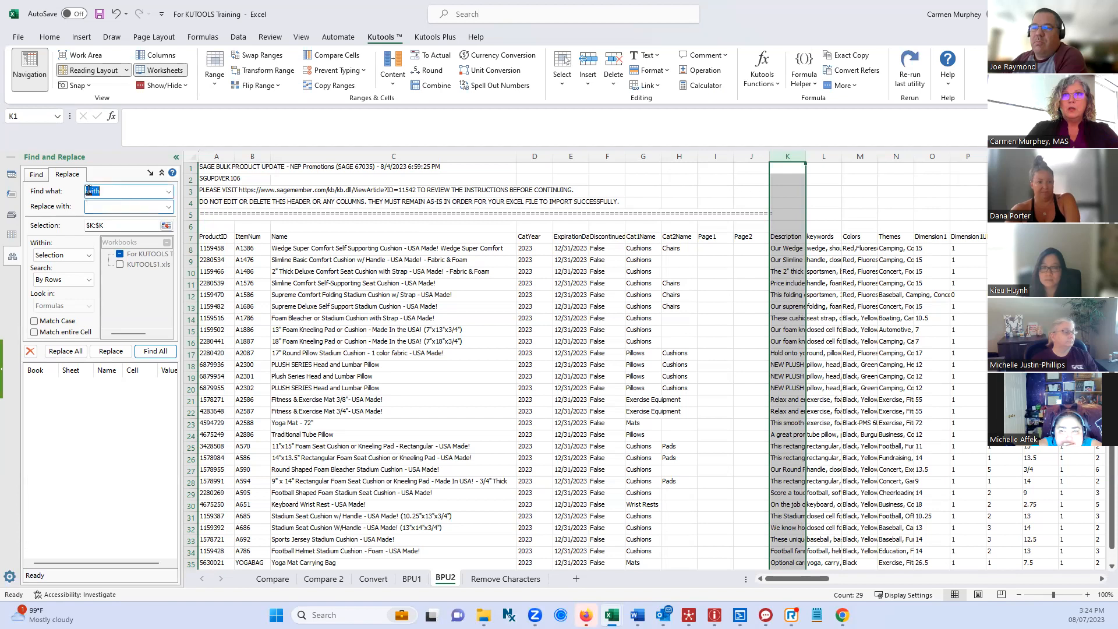
left_click(162, 201)
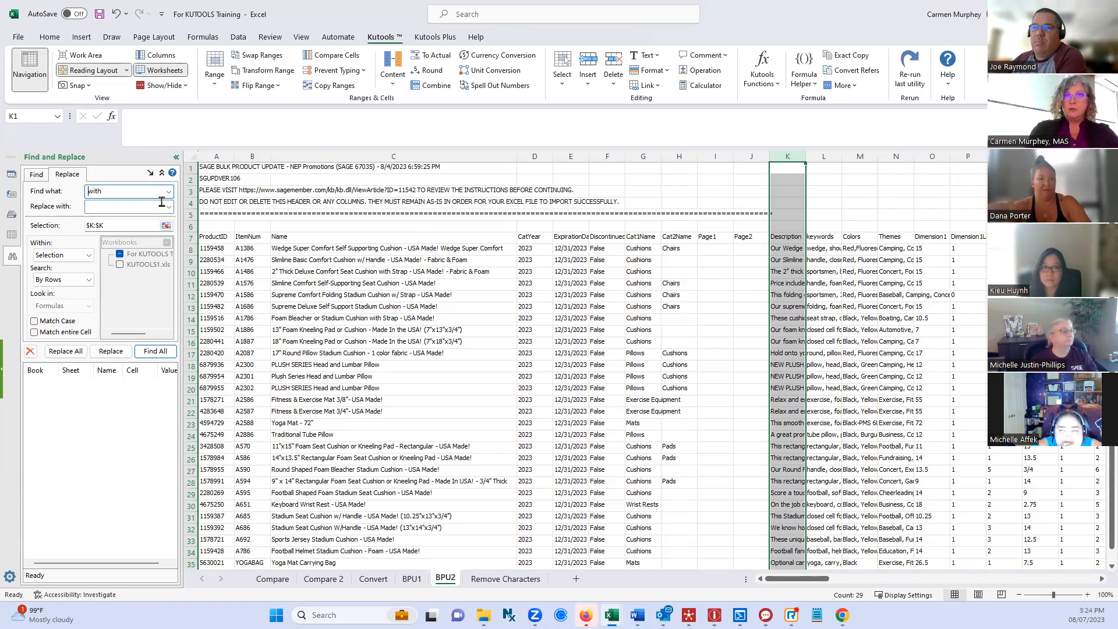
key("End")
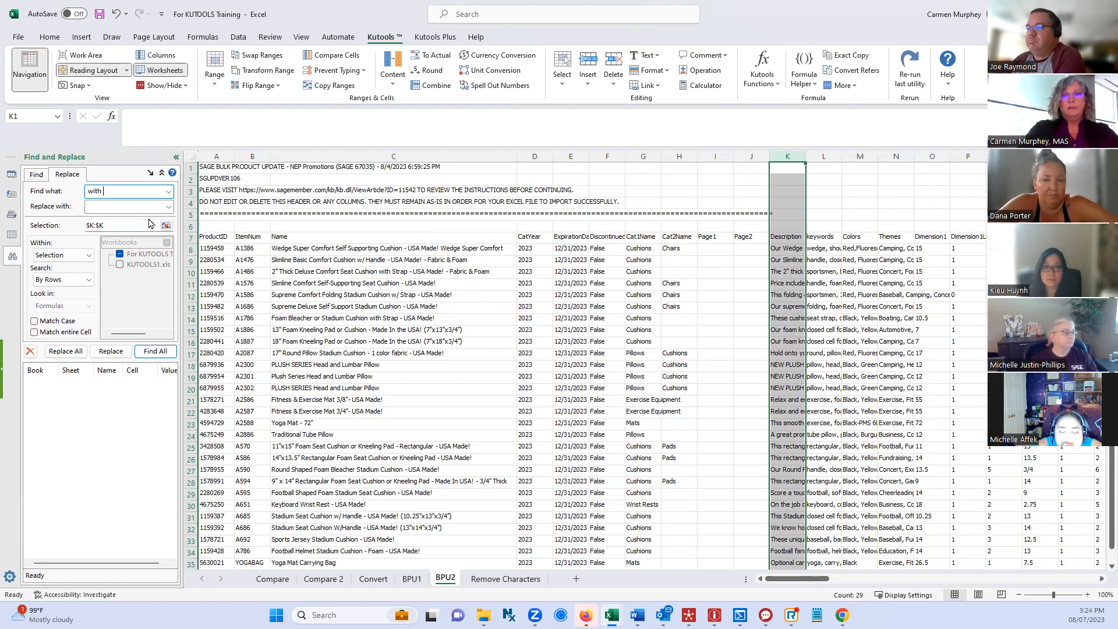
double_click(140, 189)
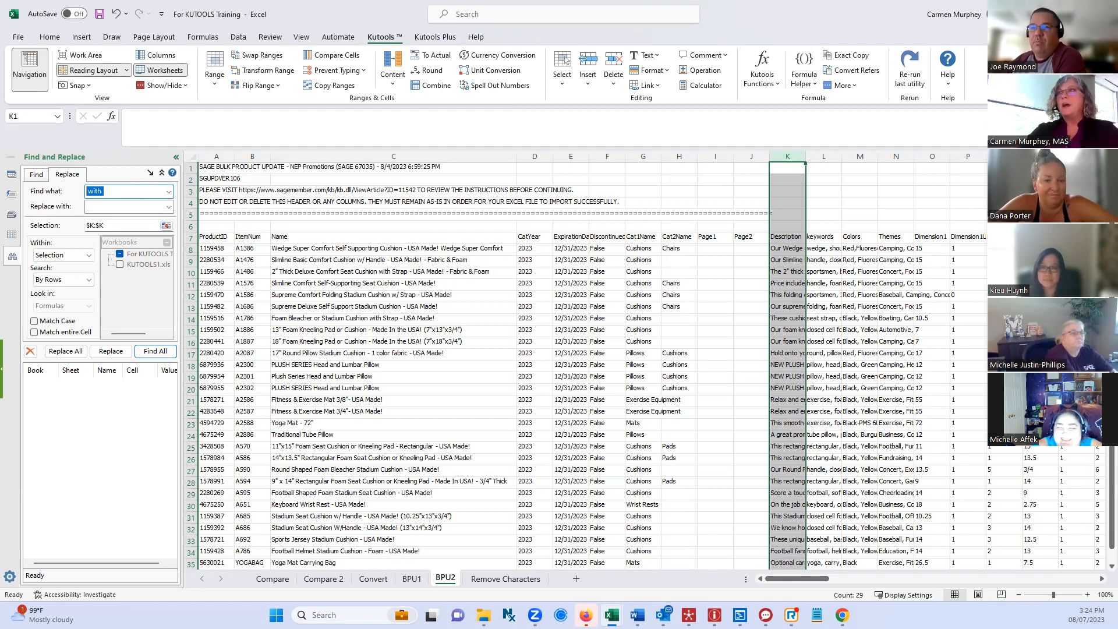
Select the whole keywords column L and collapse the Find and Replace pane
left_click(835, 156)
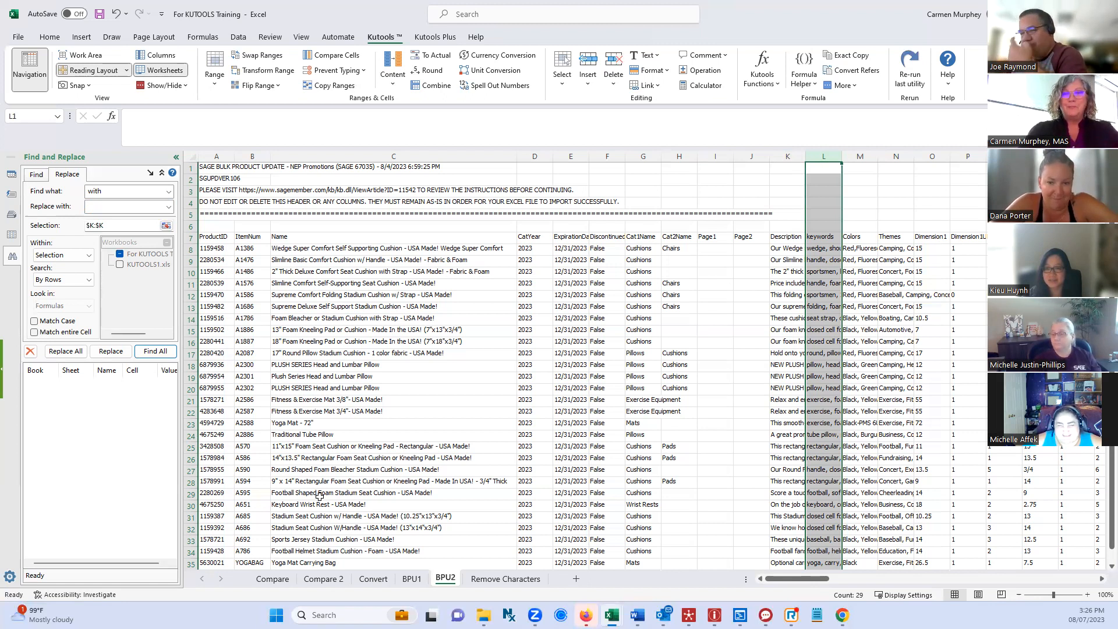
mouse_move(485, 615)
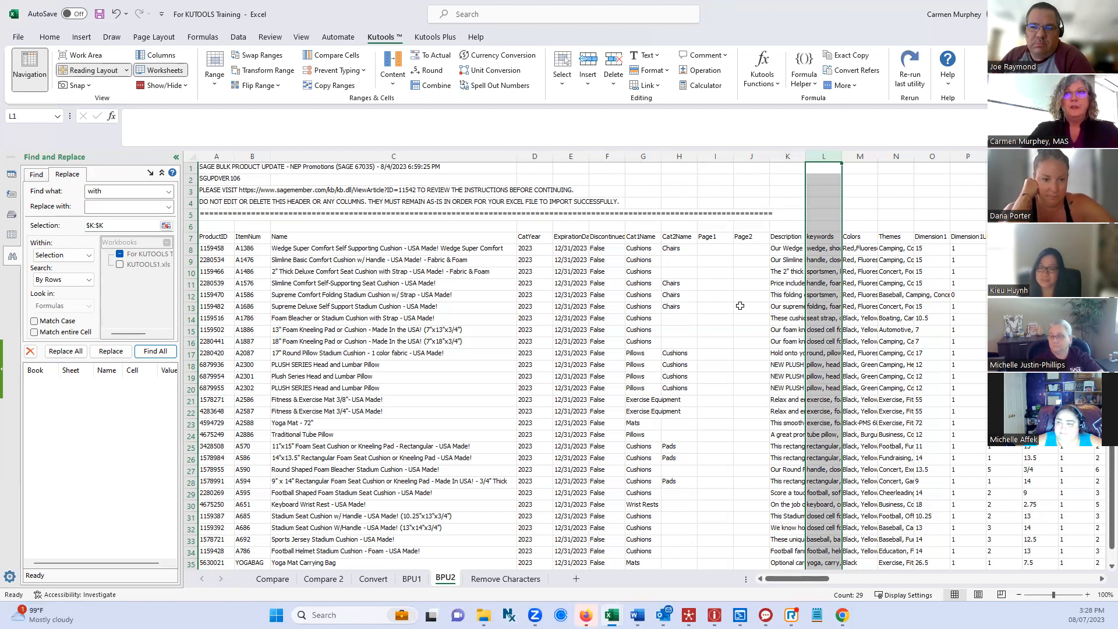
left_click(176, 158)
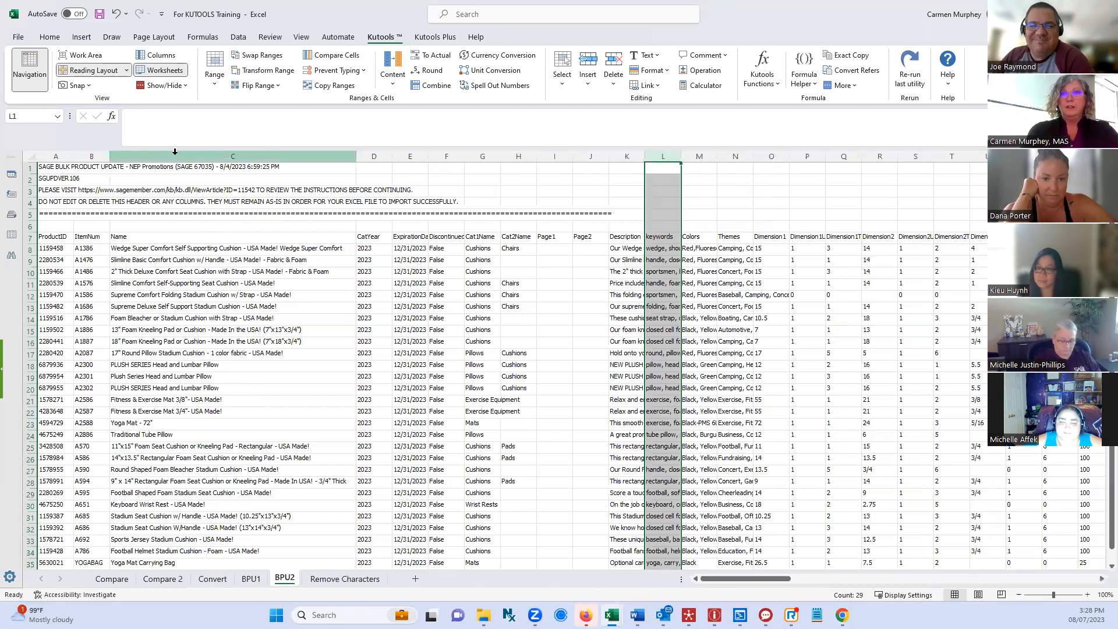